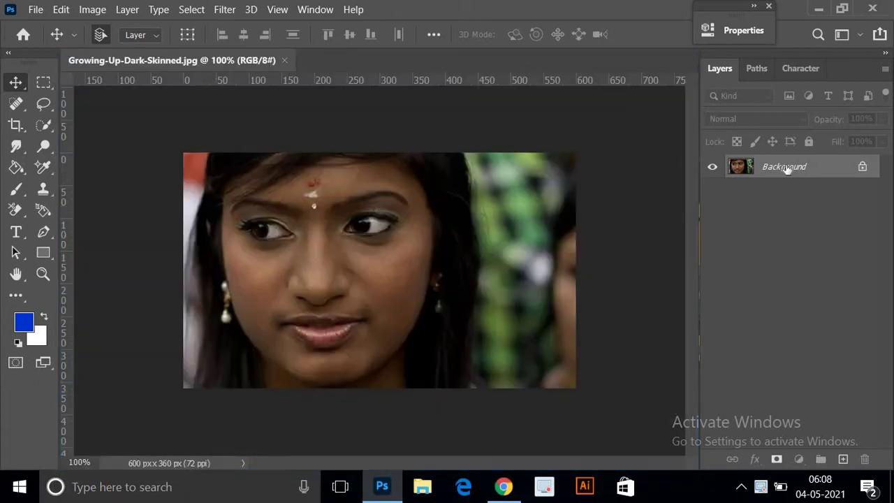
Step: Duplicate the Background layer, hiding the original, and activate the Pen tool for tracing the face
{"action": "key", "text": "ctrl+j"}
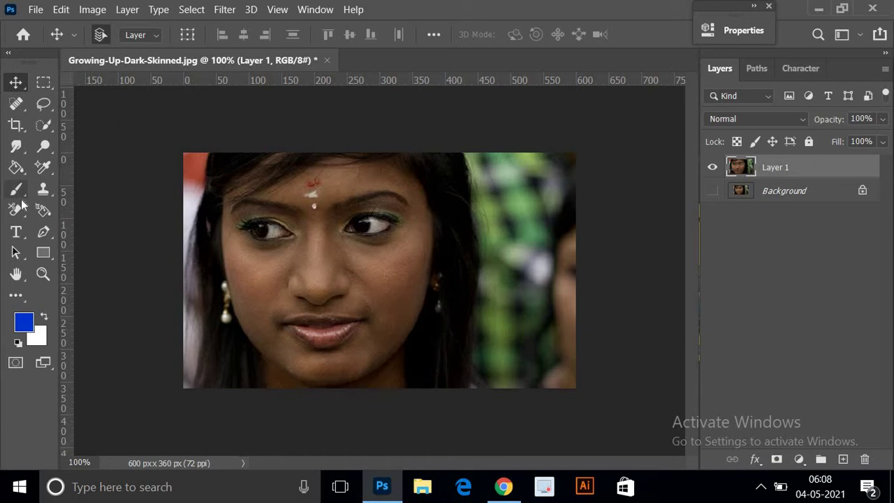
{"action": "left_click", "coordinate": [43, 231]}
{"action": "scroll", "coordinate": [219, 264], "scroll_direction": "up", "scroll_amount": 4}
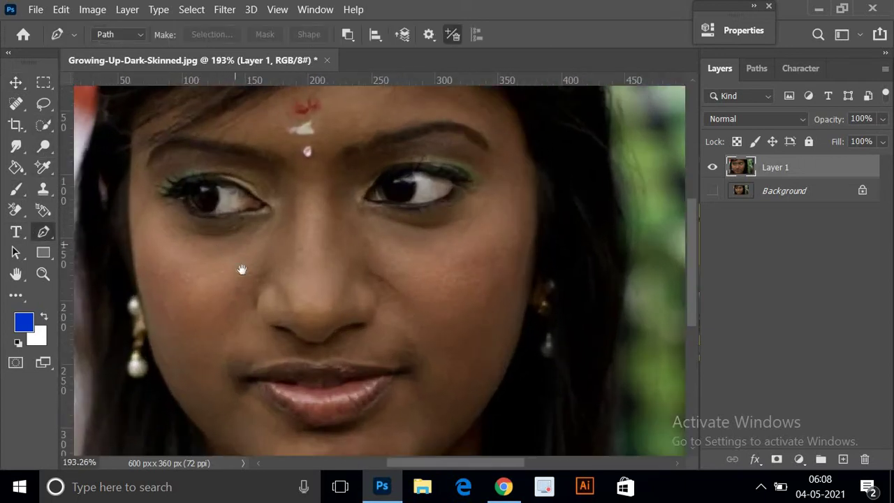
{"action": "left_click_drag", "start_coordinate": [242, 269], "coordinate": [374, 297]}
{"action": "scroll", "coordinate": [252, 218], "scroll_direction": "up", "scroll_amount": 3}
{"action": "scroll", "coordinate": [253, 140], "scroll_direction": "up", "scroll_amount": 1}
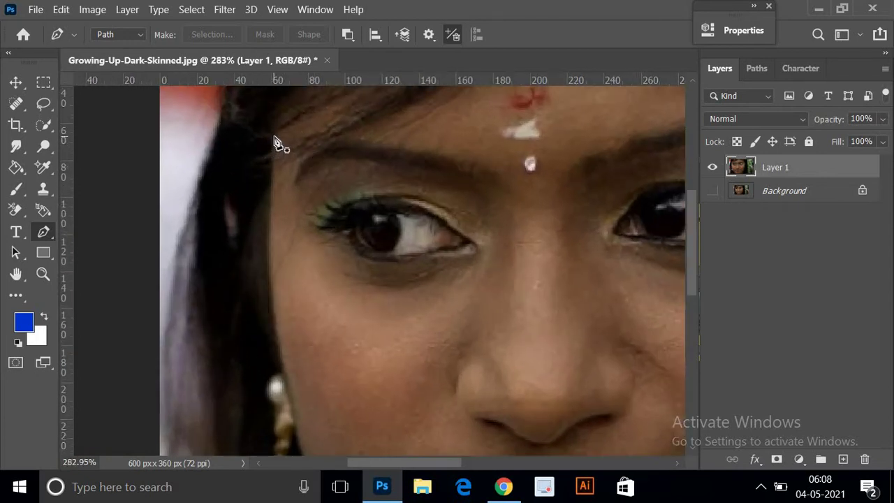
{"action": "left_click", "coordinate": [276, 136]}
{"action": "left_click", "coordinate": [274, 178]}
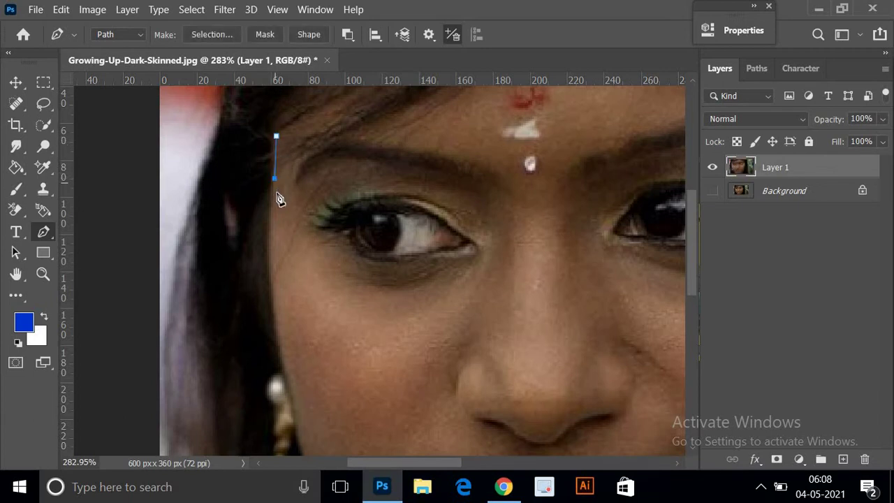
{"action": "key", "text": "ctrl+z"}
{"action": "scroll", "coordinate": [265, 166], "scroll_direction": "up", "scroll_amount": 6}
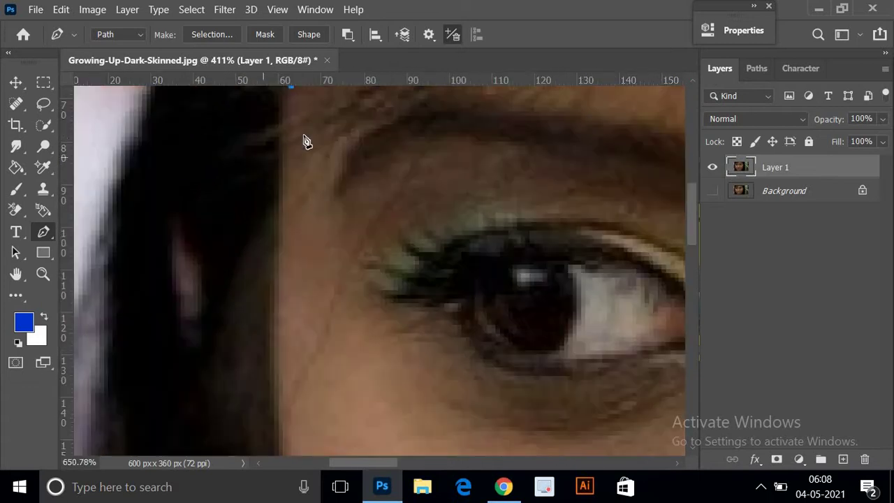
{"action": "left_click_drag", "start_coordinate": [291, 208], "coordinate": [283, 247]}
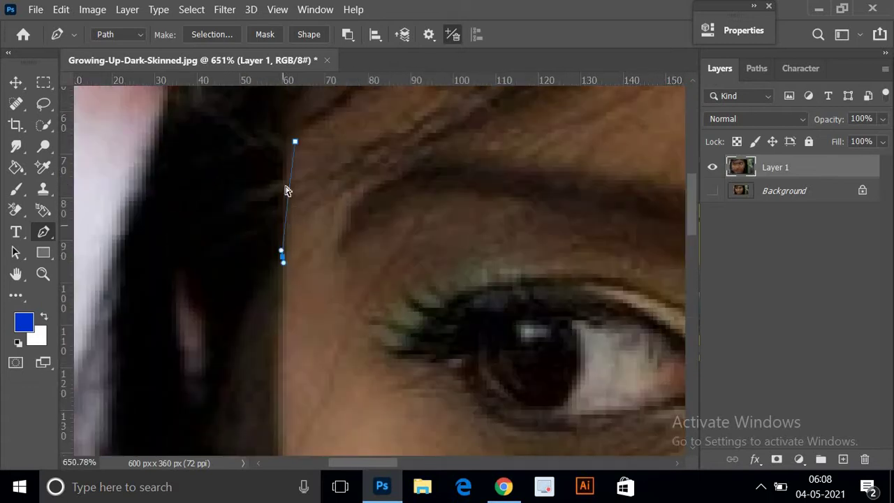
{"action": "key", "text": "ctrl+z"}
{"action": "key", "text": "ctrl+z"}
Step: Start a Pen path at the temple on the image's left side and trace the face edge down past the eye
{"action": "left_click", "coordinate": [290, 145]}
{"action": "left_click", "coordinate": [286, 252]}
{"action": "left_click_drag", "start_coordinate": [284, 322], "coordinate": [288, 277]}
{"action": "left_click", "coordinate": [282, 295]}
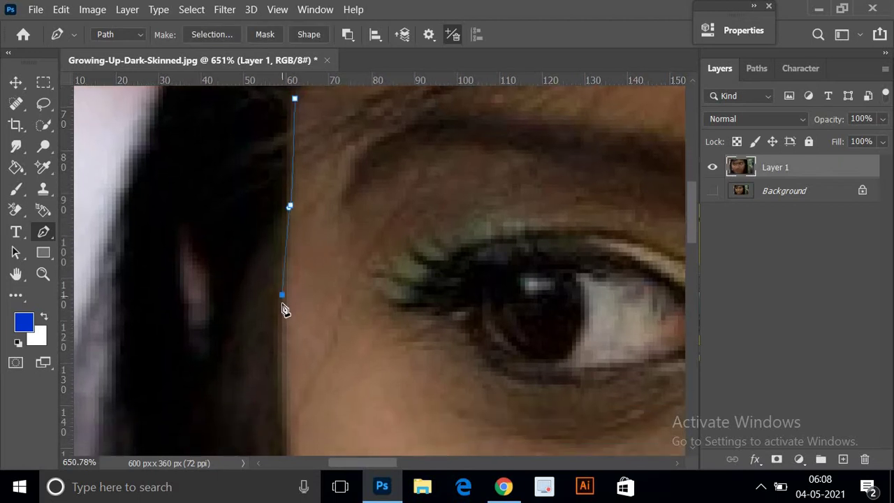
{"action": "scroll", "coordinate": [282, 189], "scroll_direction": "down", "scroll_amount": 5}
{"action": "left_click_drag", "start_coordinate": [277, 300], "coordinate": [288, 404]}
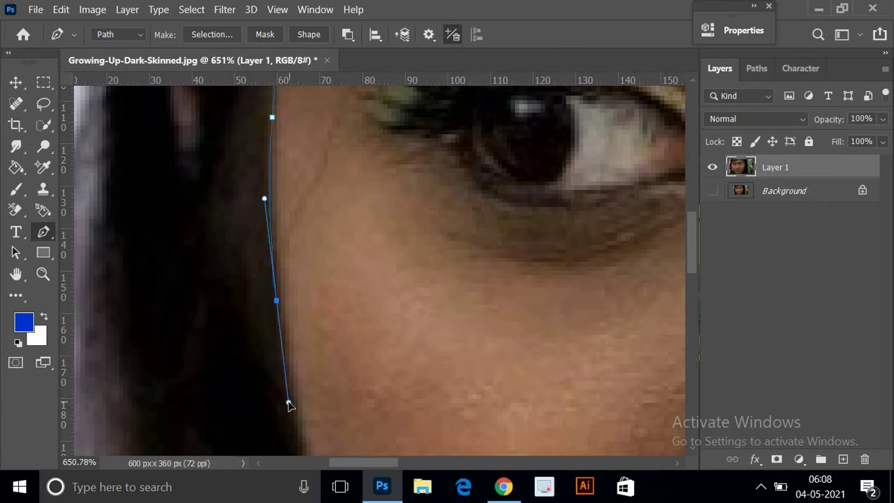
{"action": "left_click", "coordinate": [277, 301], "text": "alt"}
Step: Continue the Pen path down the cheek edge alongside the pearl earring on the image's left side
{"action": "key", "text": "space"}
{"action": "left_click_drag", "start_coordinate": [325, 339], "coordinate": [229, 80]}
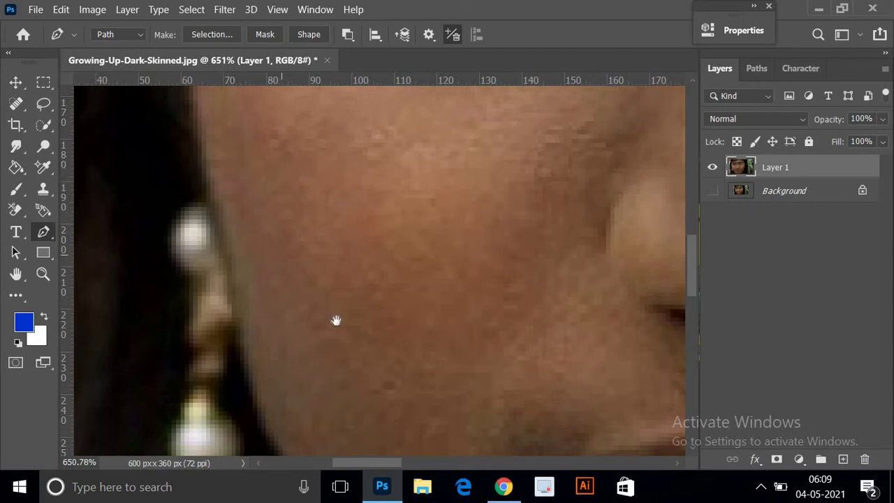
{"action": "left_click_drag", "start_coordinate": [235, 157], "coordinate": [329, 321]}
{"action": "left_click_drag", "start_coordinate": [301, 351], "coordinate": [313, 375]}
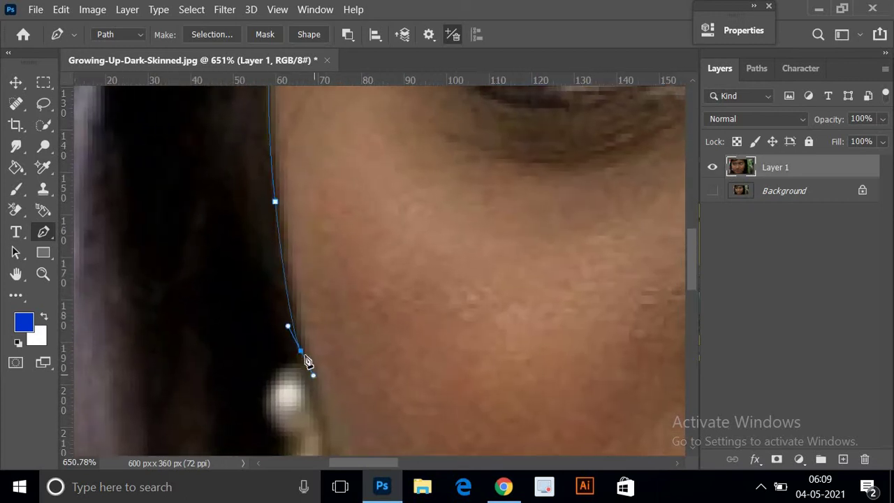
{"action": "left_click", "coordinate": [301, 350], "text": "alt"}
{"action": "left_click_drag", "start_coordinate": [305, 342], "coordinate": [225, 155]}
{"action": "left_click", "coordinate": [242, 241]}
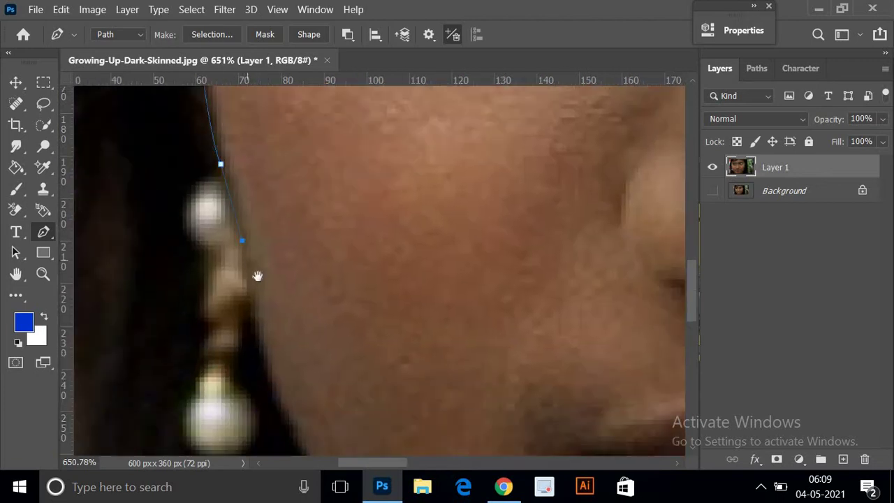
{"action": "left_click_drag", "start_coordinate": [255, 275], "coordinate": [240, 195]}
{"action": "left_click", "coordinate": [240, 222]}
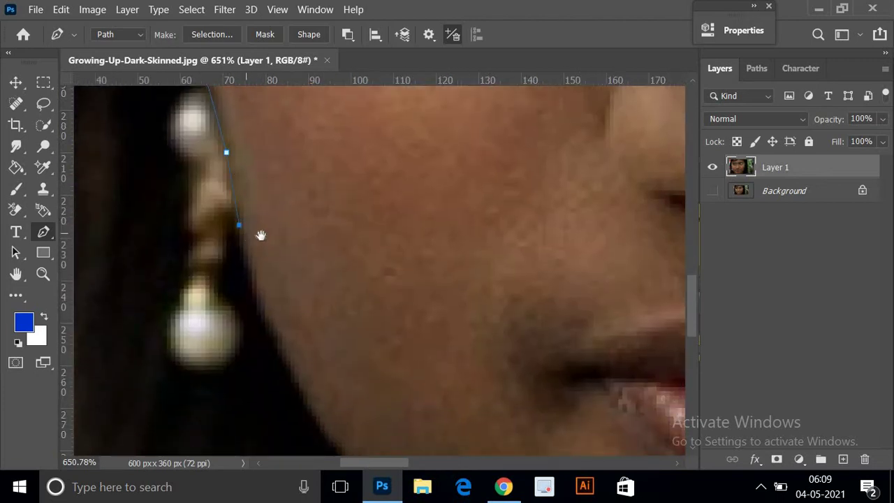
Step: Extend the Pen path from the lower pearl of the earring along the curve of the jaw
{"action": "left_click_drag", "start_coordinate": [261, 235], "coordinate": [252, 189]}
{"action": "left_click", "coordinate": [263, 243]}
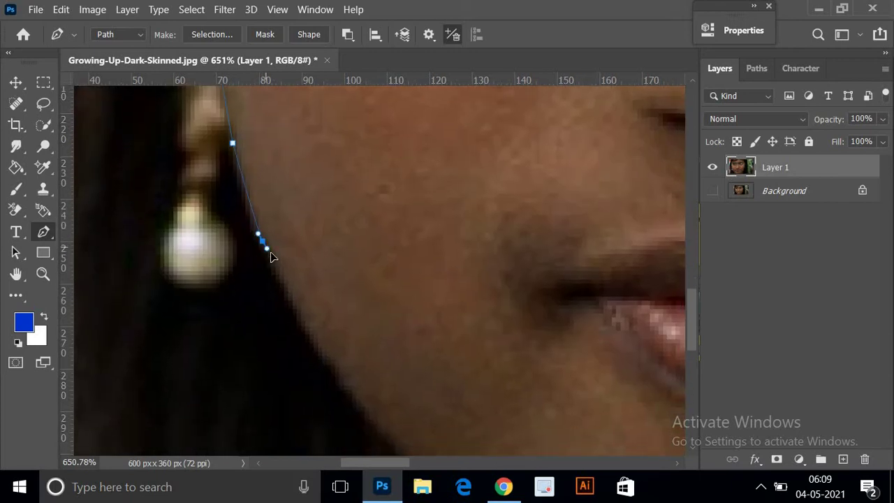
{"action": "left_click_drag", "start_coordinate": [270, 252], "coordinate": [238, 177]}
{"action": "left_click", "coordinate": [264, 242], "text": "alt"}
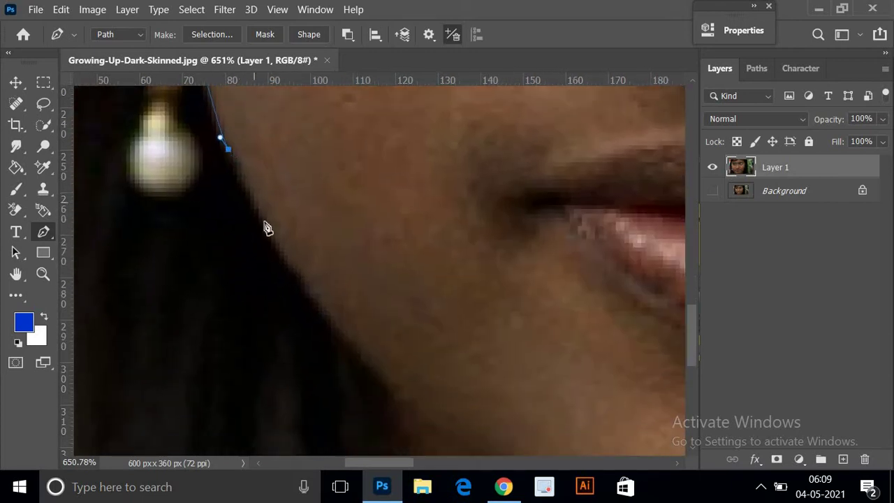
{"action": "mouse_move", "coordinate": [262, 227]}
{"action": "left_mouse_down"}
{"action": "mouse_move", "coordinate": [270, 231]}
{"action": "mouse_move", "coordinate": [264, 219]}
{"action": "left_mouse_up"}
{"action": "key", "text": "ctrl+z"}
{"action": "left_click", "coordinate": [263, 217], "text": "alt"}
{"action": "left_click_drag", "start_coordinate": [282, 252], "coordinate": [249, 188]}
{"action": "left_click", "coordinate": [291, 248]}
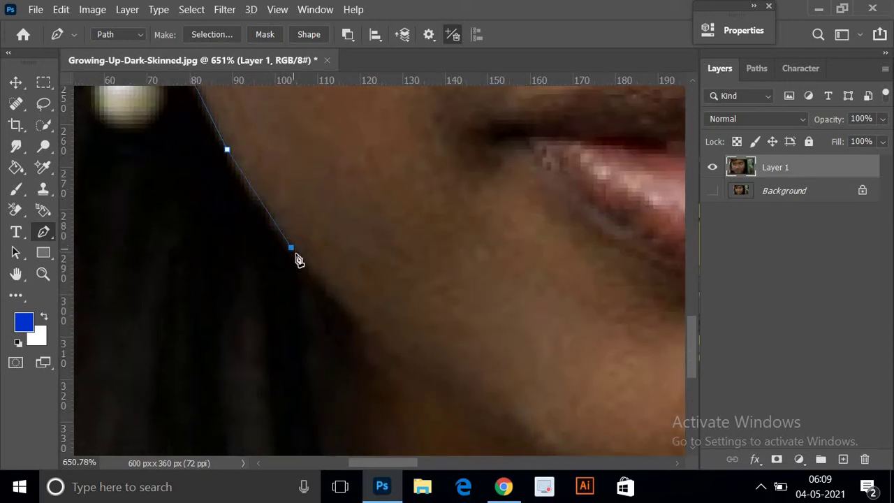
Step: Continue the Pen path from the lower jaw down the side of the neck to the image's bottom edge
{"action": "left_click_drag", "start_coordinate": [237, 190], "coordinate": [167, 112]}
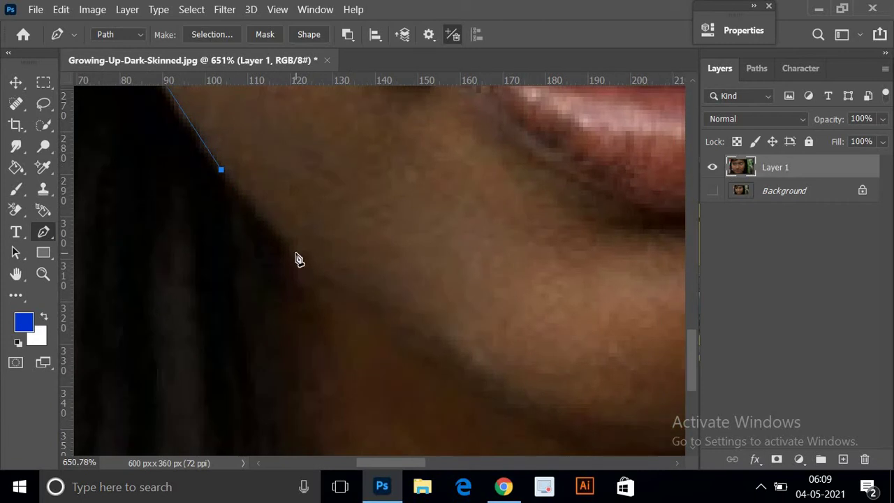
{"action": "left_click", "coordinate": [296, 254]}
{"action": "left_click_drag", "start_coordinate": [334, 275], "coordinate": [216, 170]}
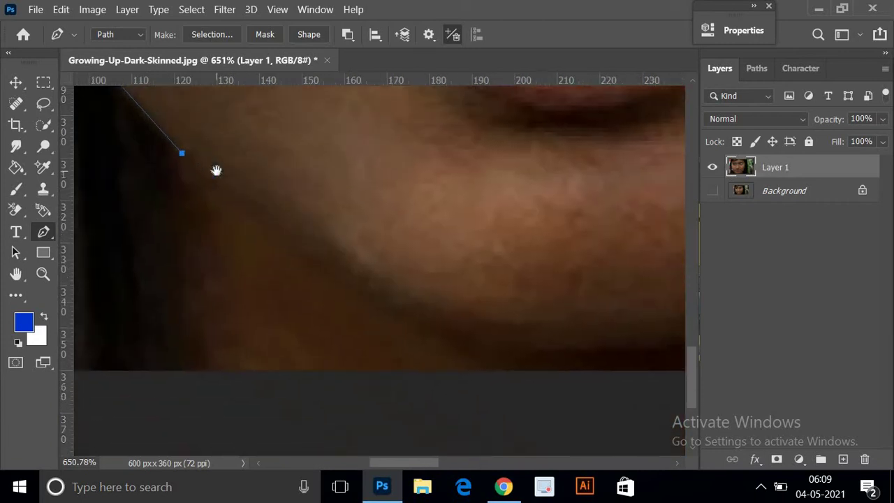
{"action": "left_click", "coordinate": [184, 223]}
{"action": "scroll", "coordinate": [198, 202], "scroll_direction": "down", "scroll_amount": 2}
{"action": "left_click_drag", "start_coordinate": [198, 211], "coordinate": [202, 187]}
{"action": "left_click", "coordinate": [189, 236]}
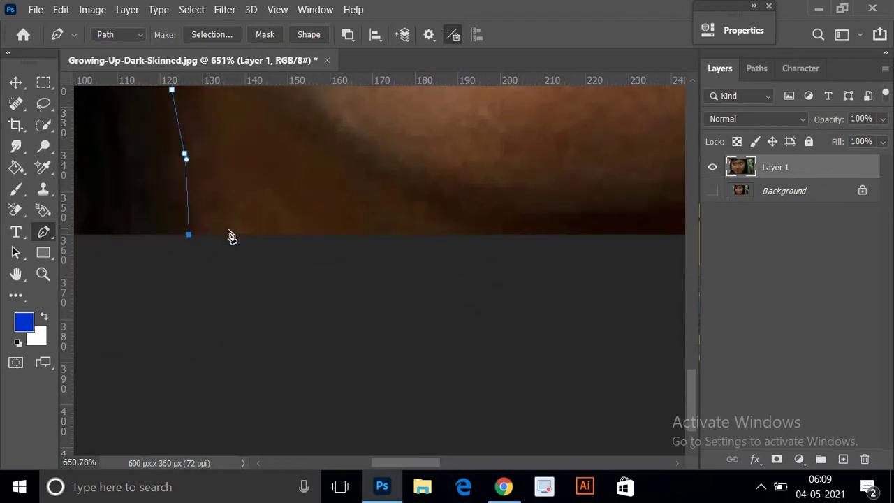
Step: Run the Pen path along the image's bottom edge and up the opposite side of the neck to the jaw
{"action": "scroll", "coordinate": [167, 241], "scroll_direction": "right", "scroll_amount": 5}
{"action": "scroll", "coordinate": [528, 226], "scroll_direction": "down", "scroll_amount": 3}
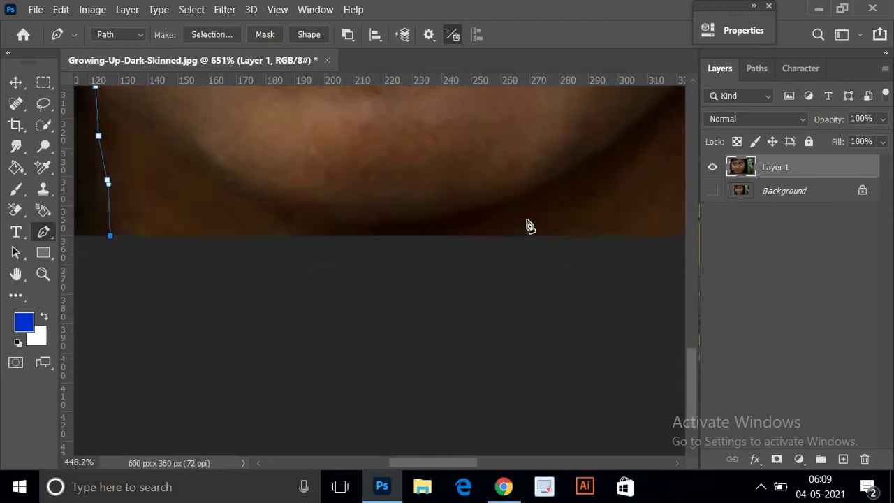
{"action": "scroll", "coordinate": [546, 297], "scroll_direction": "down", "scroll_amount": 2}
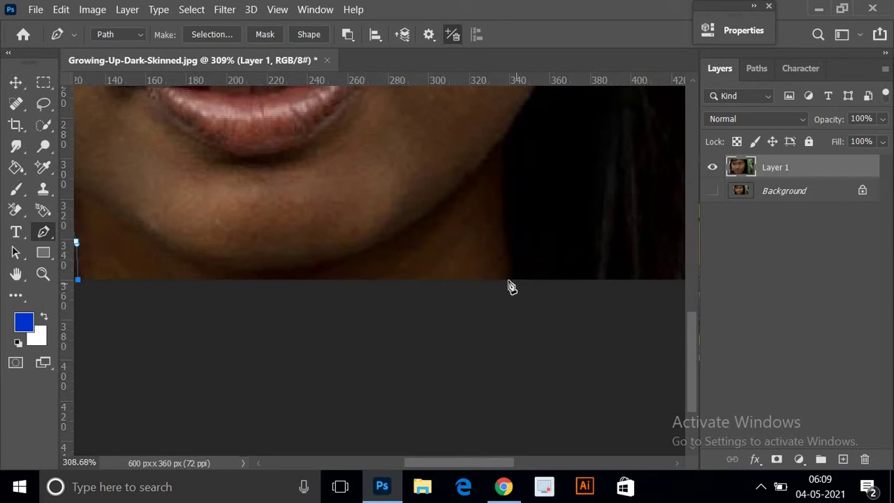
{"action": "left_click", "coordinate": [512, 279]}
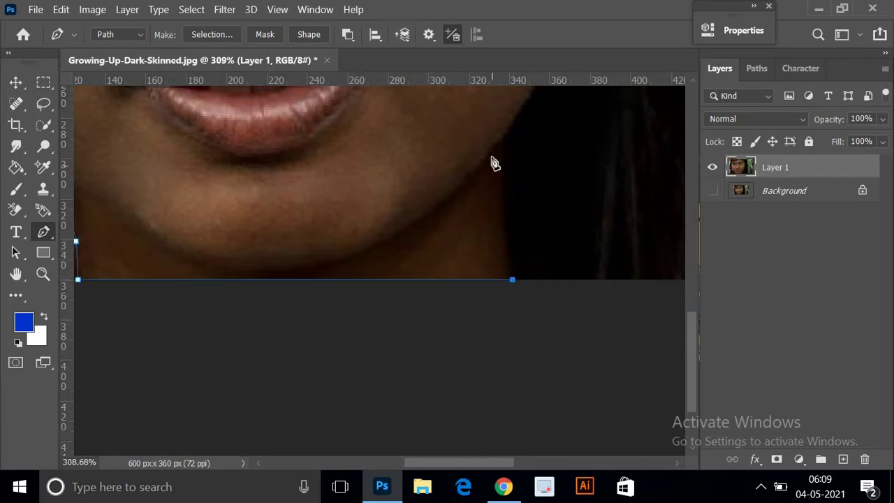
{"action": "left_click", "coordinate": [498, 143]}
Step: Trace the Pen path up the jaw and lower cheek on the image's right side to just below the earlobe
{"action": "scroll", "coordinate": [419, 318], "scroll_direction": "up", "scroll_amount": 5}
{"action": "scroll", "coordinate": [419, 317], "scroll_direction": "right", "scroll_amount": 3}
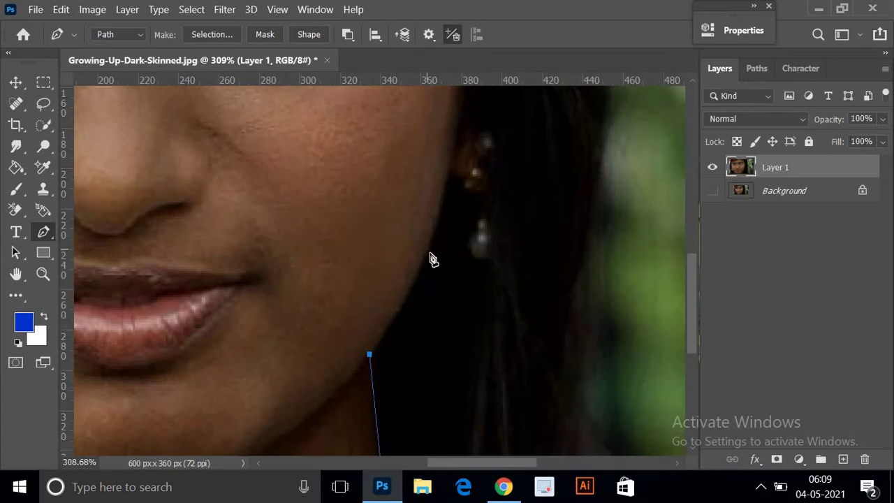
{"action": "scroll", "coordinate": [423, 305], "scroll_direction": "up", "scroll_amount": 5}
{"action": "left_click_drag", "start_coordinate": [402, 261], "coordinate": [403, 250]}
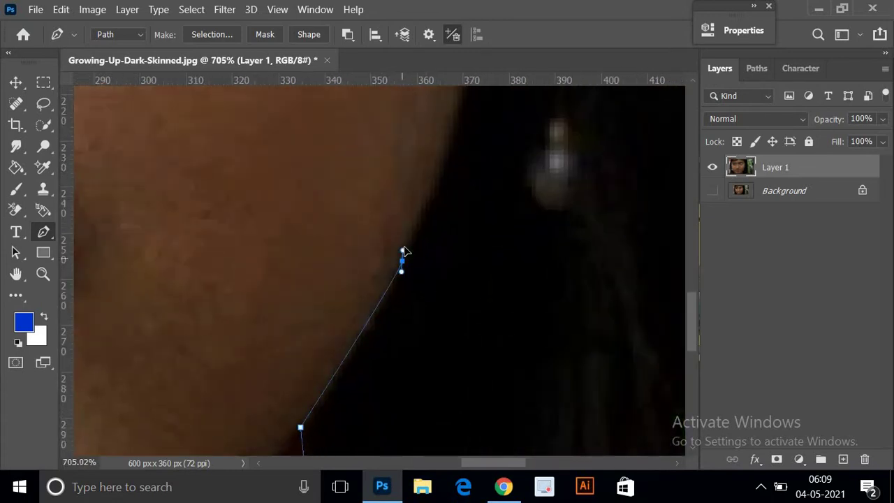
{"action": "left_click", "coordinate": [401, 260], "text": "alt"}
{"action": "left_click_drag", "start_coordinate": [442, 213], "coordinate": [401, 340]}
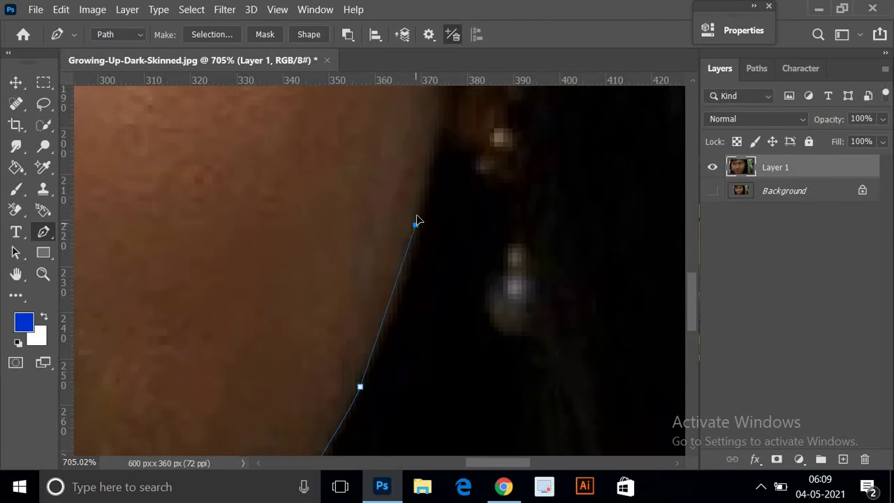
{"action": "left_click_drag", "start_coordinate": [415, 225], "coordinate": [437, 387]}
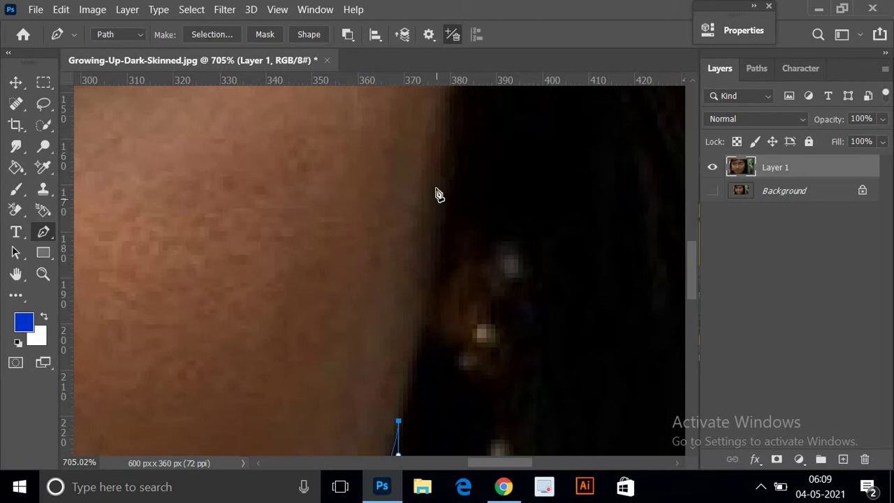
Step: Outline the earlobe on the image's right side with closely spaced anchor points and return the path to the cheek edge
{"action": "left_click", "coordinate": [440, 176]}
{"action": "key", "text": "ctrl+z"}
{"action": "left_click_drag", "start_coordinate": [422, 328], "coordinate": [435, 333]}
{"action": "left_click", "coordinate": [458, 342]}
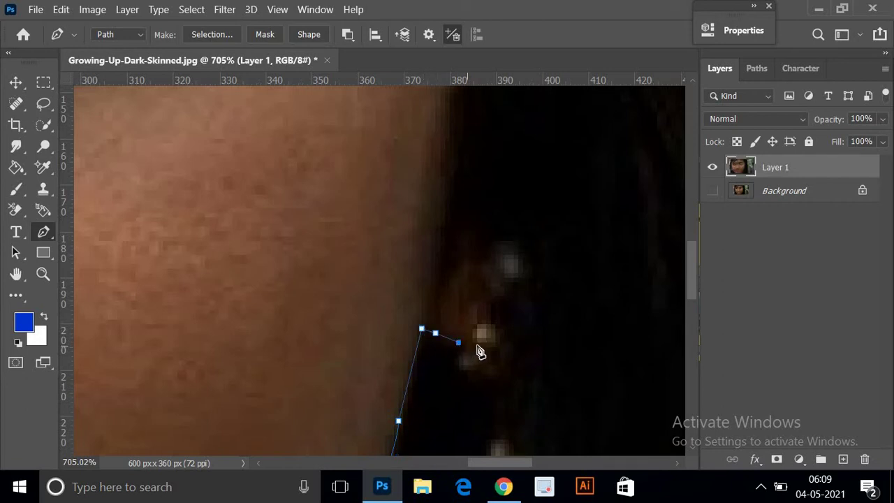
{"action": "left_click", "coordinate": [471, 342]}
{"action": "left_click", "coordinate": [477, 324]}
{"action": "left_click", "coordinate": [495, 305]}
{"action": "left_click", "coordinate": [481, 278]}
{"action": "left_click", "coordinate": [467, 264]}
{"action": "left_click", "coordinate": [458, 263]}
{"action": "left_click", "coordinate": [444, 282]}
{"action": "left_click", "coordinate": [435, 282]}
{"action": "left_click_drag", "start_coordinate": [426, 273], "coordinate": [424, 263]}
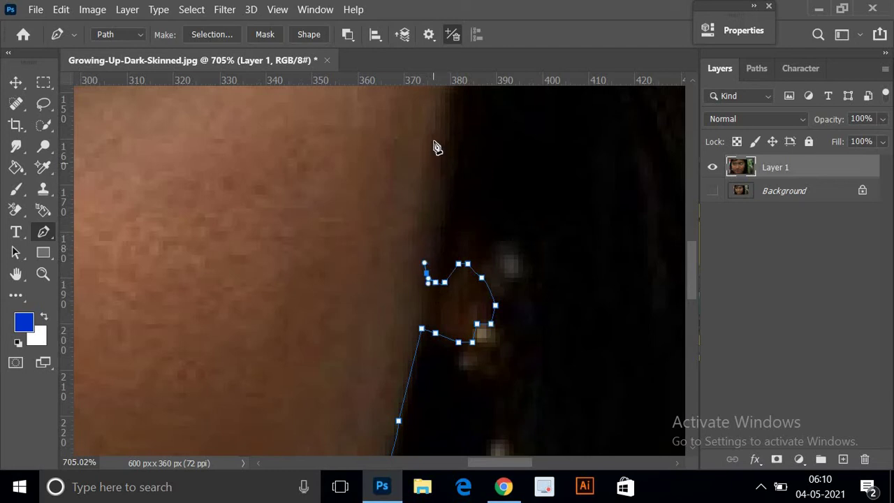
Step: Curve the Pen path up the cheek edge above the earlobe and past the eye to the temple beside the eyebrow
{"action": "left_click_drag", "start_coordinate": [439, 120], "coordinate": [441, 101]}
{"action": "scroll", "coordinate": [447, 119], "scroll_direction": "up", "scroll_amount": 5}
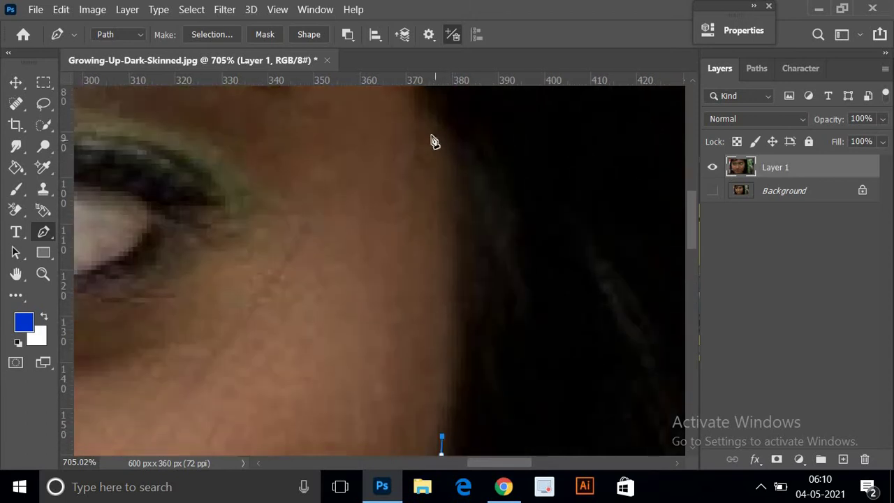
{"action": "left_click_drag", "start_coordinate": [432, 135], "coordinate": [379, 88]}
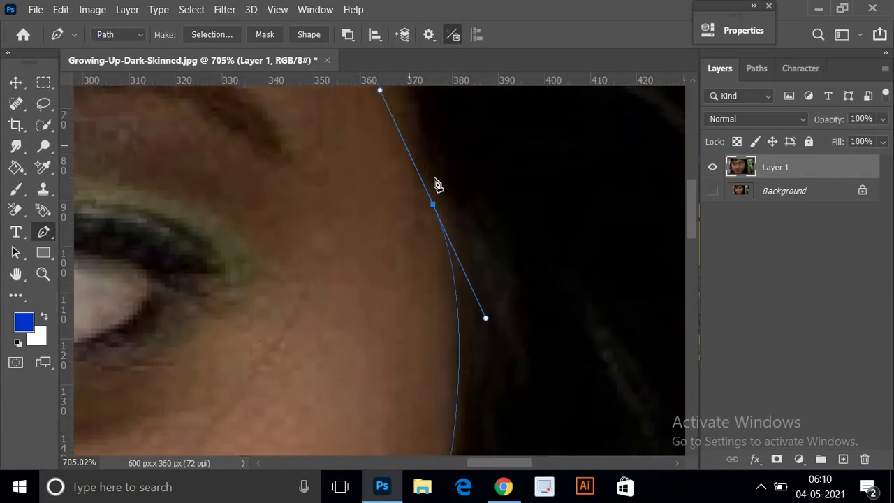
{"action": "left_click", "coordinate": [433, 204], "text": "alt"}
{"action": "scroll", "coordinate": [393, 240], "scroll_direction": "down", "scroll_amount": 5}
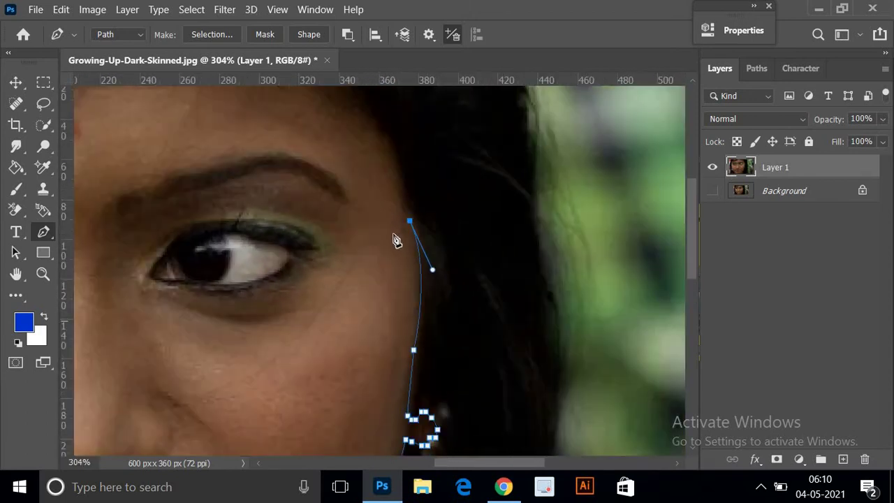
{"action": "scroll", "coordinate": [400, 241], "scroll_direction": "up", "scroll_amount": 5}
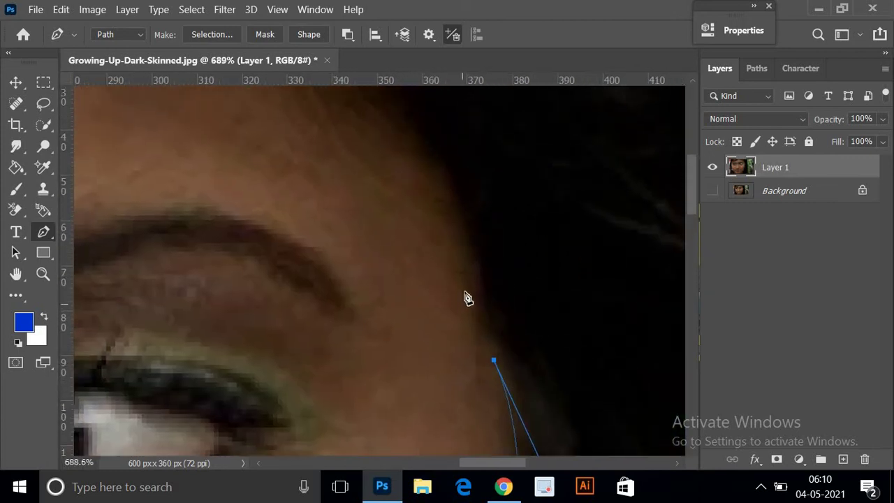
{"action": "left_click_drag", "start_coordinate": [470, 305], "coordinate": [475, 282]}
{"action": "left_click", "coordinate": [471, 305], "text": "alt"}
Step: Curve the Pen path from the temple beside the eyebrow up and around the forehead to the hairline just below the image's top edge
{"action": "left_click_drag", "start_coordinate": [407, 158], "coordinate": [346, 121]}
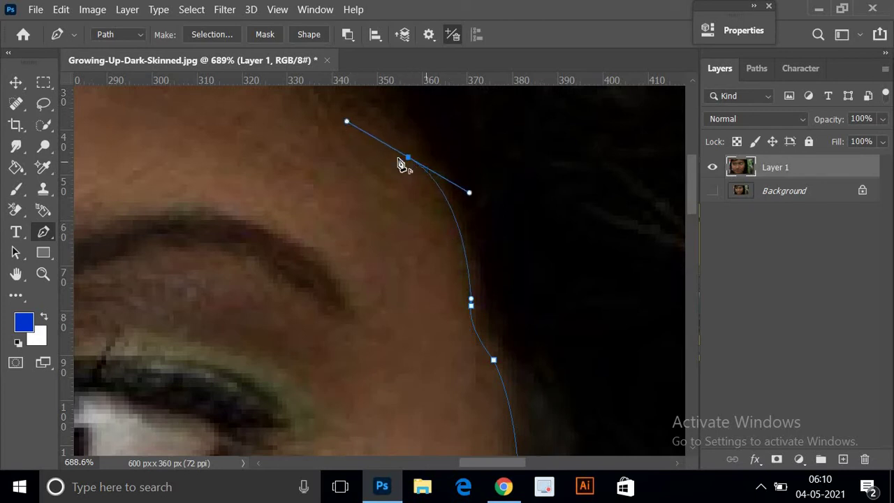
{"action": "left_click", "coordinate": [408, 158], "text": "alt"}
{"action": "scroll", "coordinate": [328, 217], "scroll_direction": "down", "scroll_amount": 2}
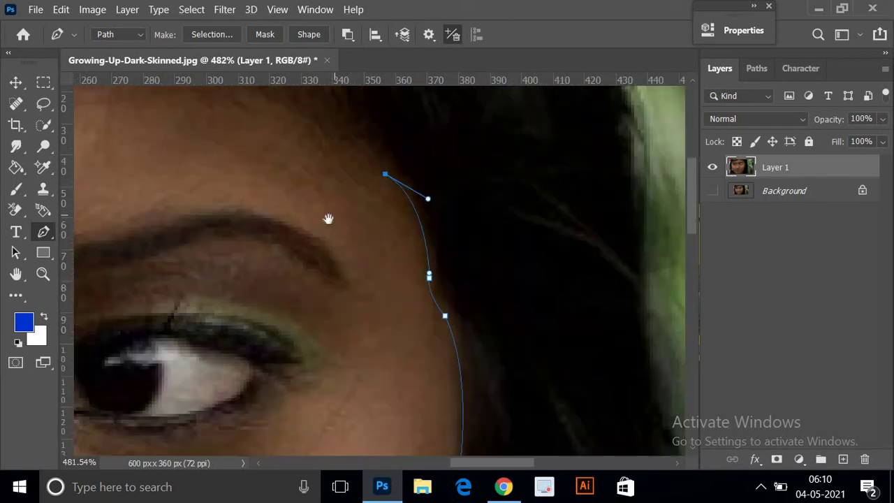
{"action": "left_click_drag", "start_coordinate": [369, 257], "coordinate": [527, 367]}
{"action": "left_click_drag", "start_coordinate": [422, 206], "coordinate": [370, 208]}
{"action": "left_click", "coordinate": [423, 206], "text": "alt"}
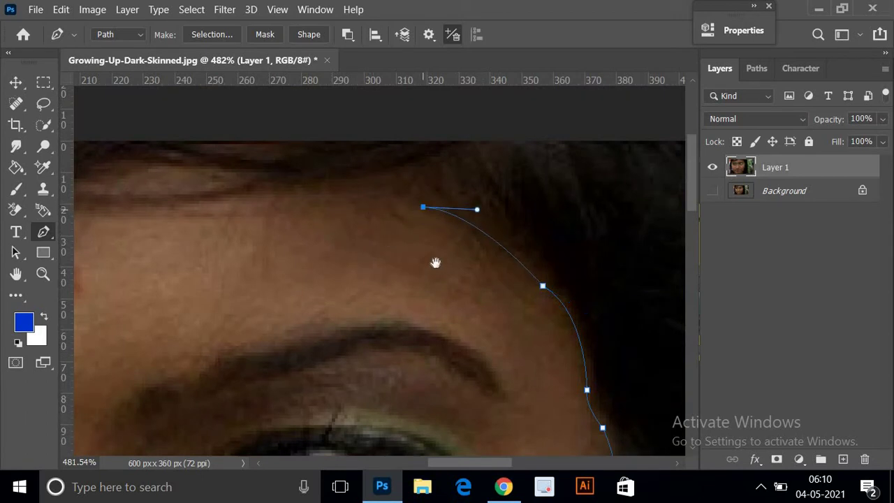
{"action": "left_click_drag", "start_coordinate": [435, 259], "coordinate": [534, 309]}
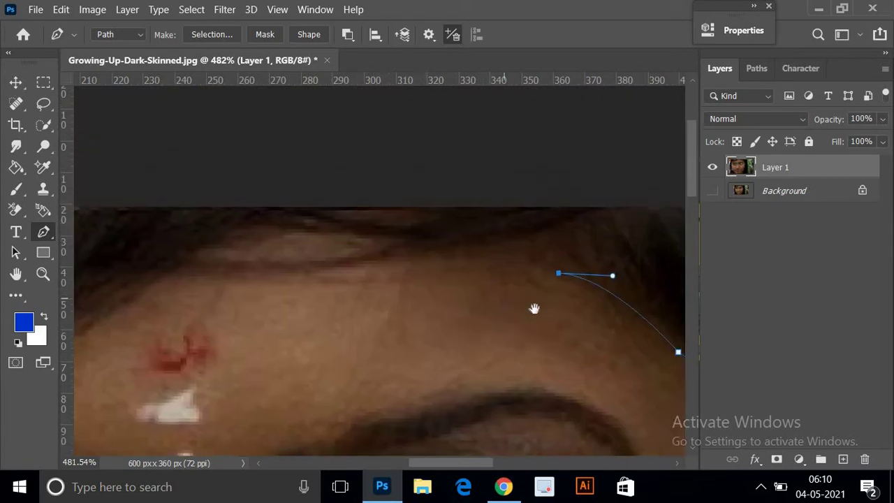
Step: Take the Pen path up to the image's top edge and run it along that edge to the hair on the image's left side
{"action": "left_click", "coordinate": [487, 211]}
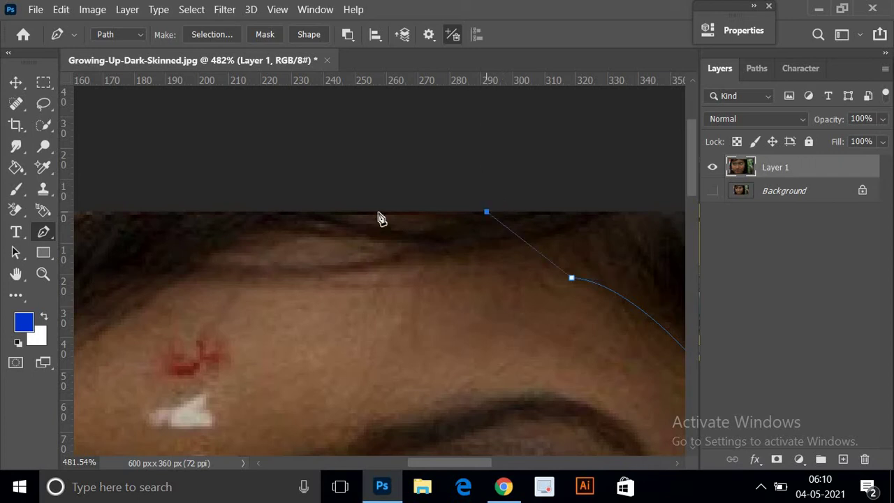
{"action": "left_click", "coordinate": [322, 211]}
{"action": "scroll", "coordinate": [218, 263], "scroll_direction": "down", "scroll_amount": 5}
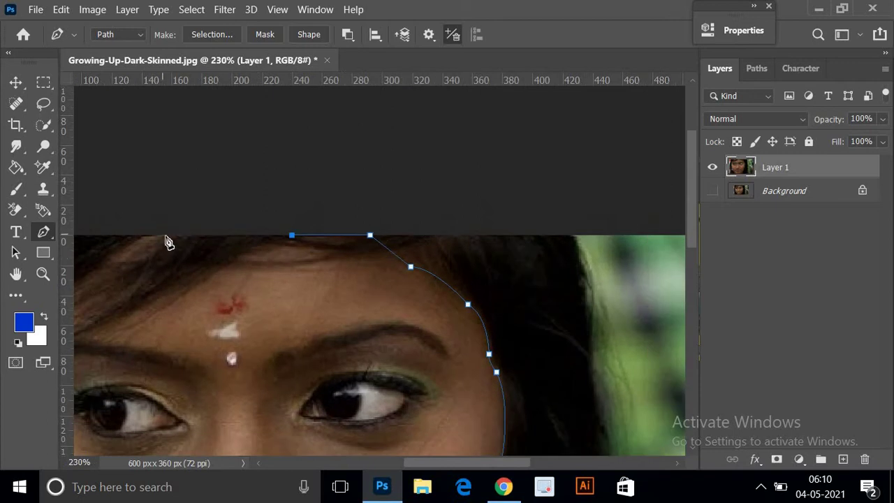
{"action": "scroll", "coordinate": [159, 243], "scroll_direction": "up", "scroll_amount": 2}
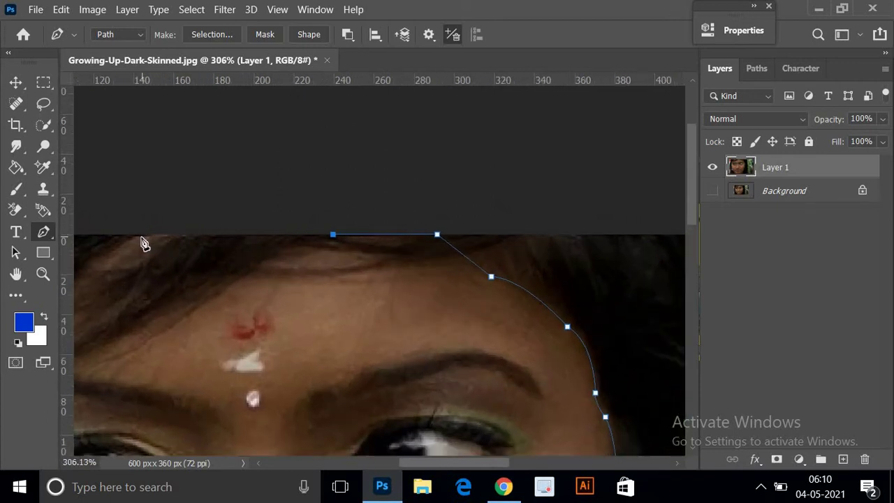
{"action": "left_click", "coordinate": [139, 236]}
{"action": "left_click_drag", "start_coordinate": [172, 283], "coordinate": [337, 305]}
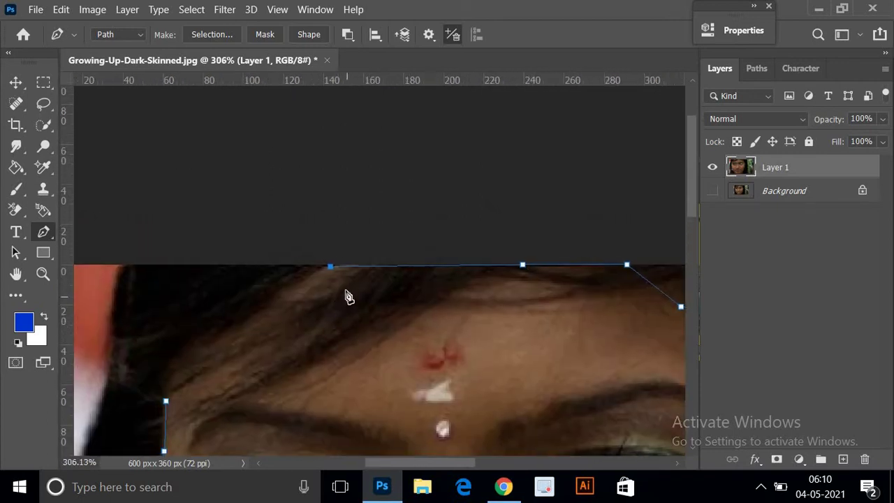
{"action": "scroll", "coordinate": [328, 265], "scroll_direction": "up", "scroll_amount": 3}
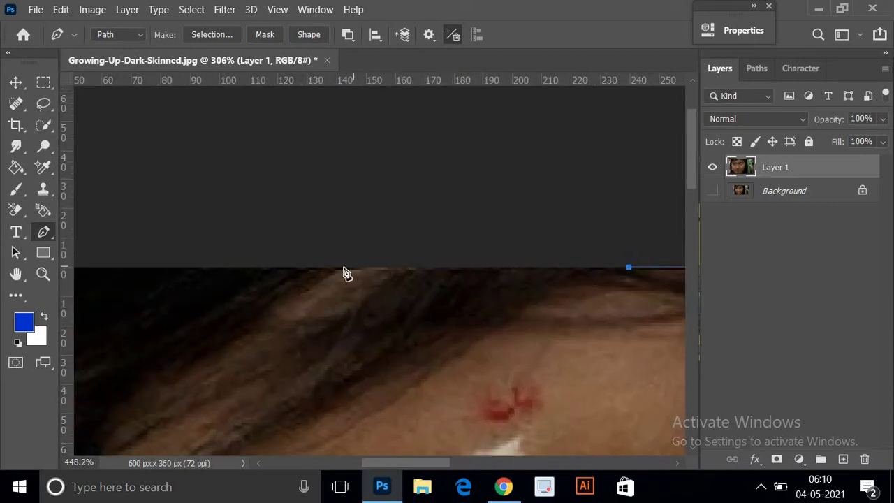
{"action": "left_click", "coordinate": [342, 269]}
Step: Bring the Pen path down the hairline on the image's left side and close it at its starting anchor near the eyebrow
{"action": "left_click_drag", "start_coordinate": [333, 335], "coordinate": [421, 237]}
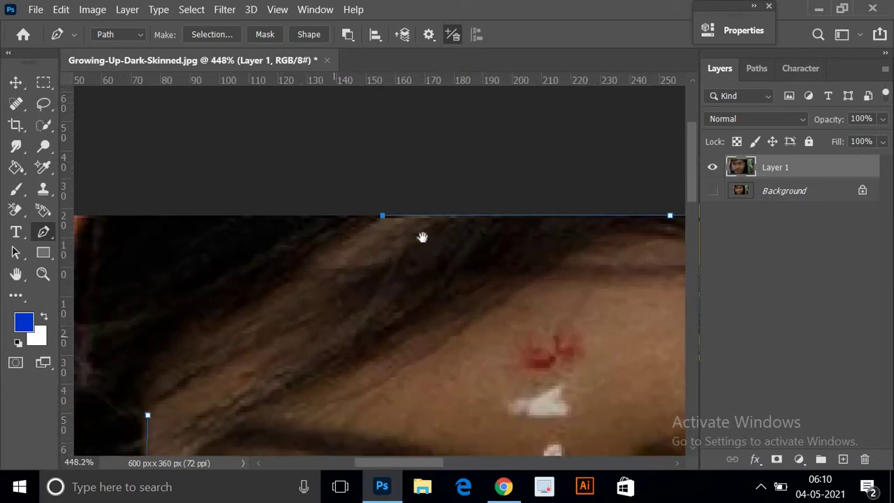
{"action": "left_click", "coordinate": [236, 291]}
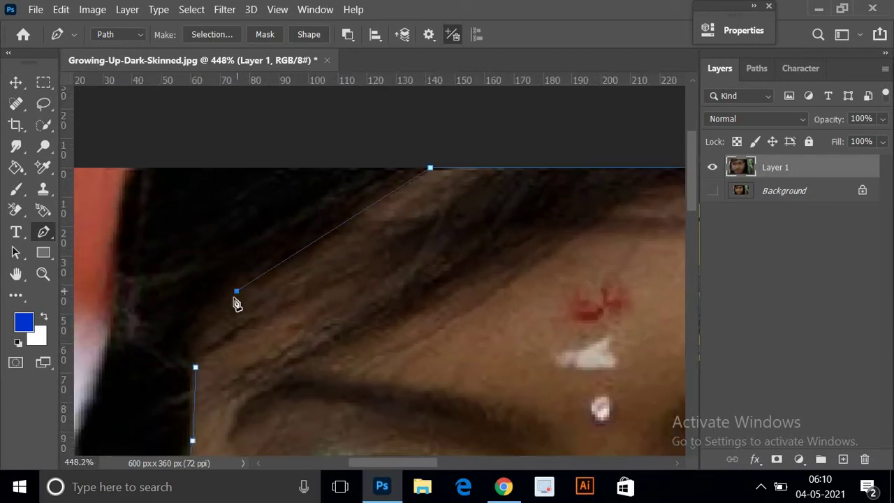
{"action": "left_click", "coordinate": [195, 323]}
{"action": "left_click", "coordinate": [196, 368]}
{"action": "scroll", "coordinate": [280, 328], "scroll_direction": "down", "scroll_amount": 5}
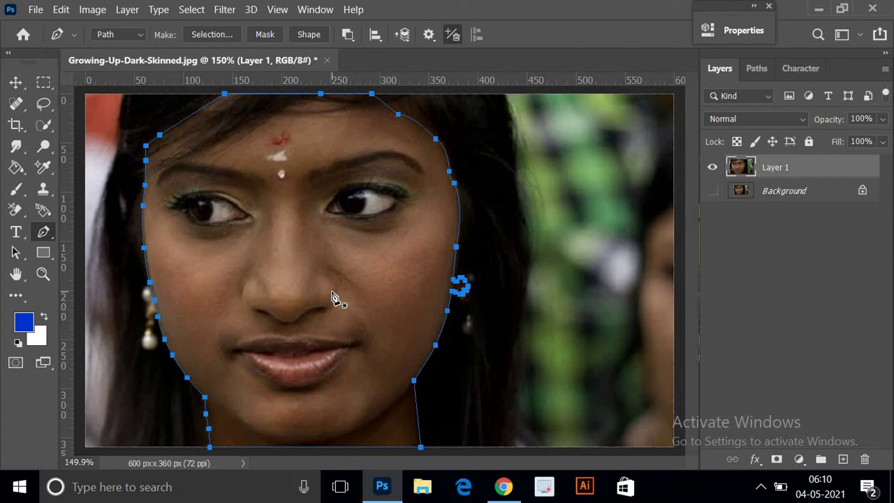
Step: Convert the closed path to a selection, inverted to cover the face and neck, and copy that area to a new layer
{"action": "key", "text": "ctrl+Return"}
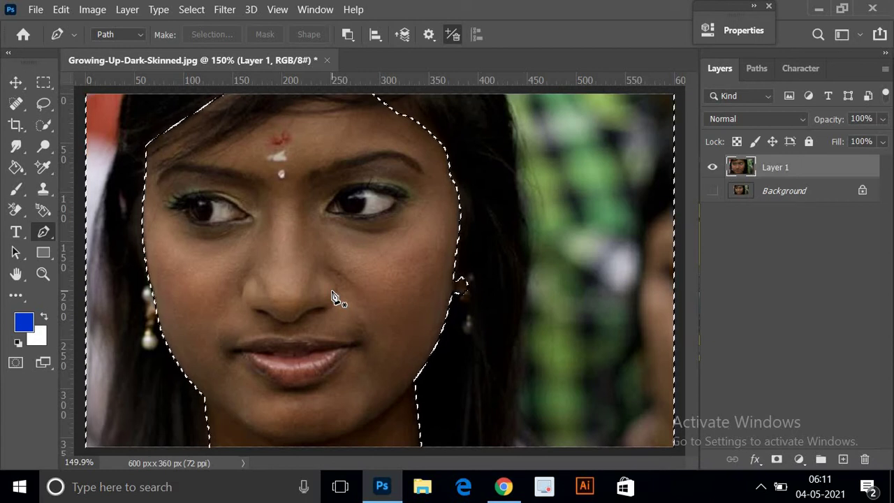
{"action": "key", "text": "ctrl+shift+i"}
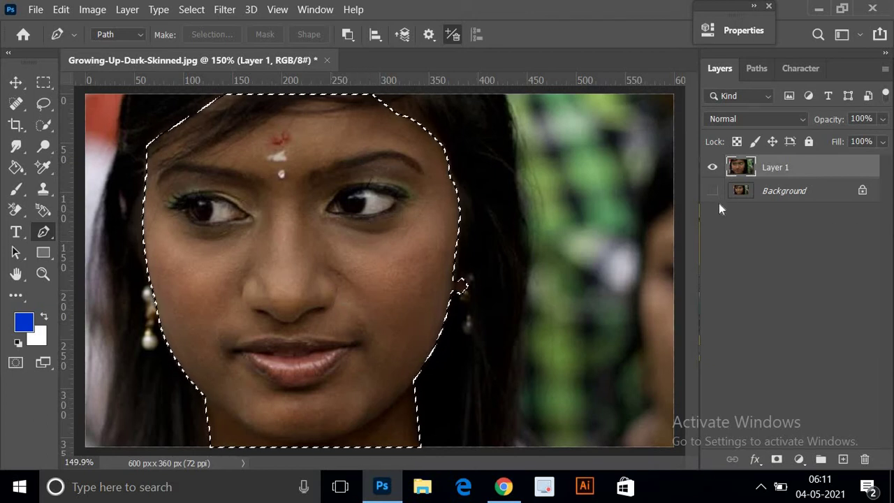
{"action": "key", "text": "ctrl+j"}
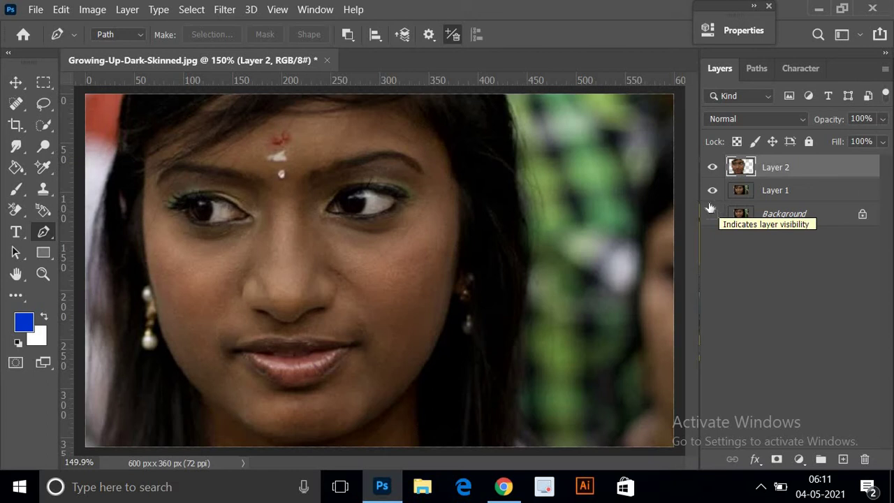
{"action": "left_click", "coordinate": [711, 212]}
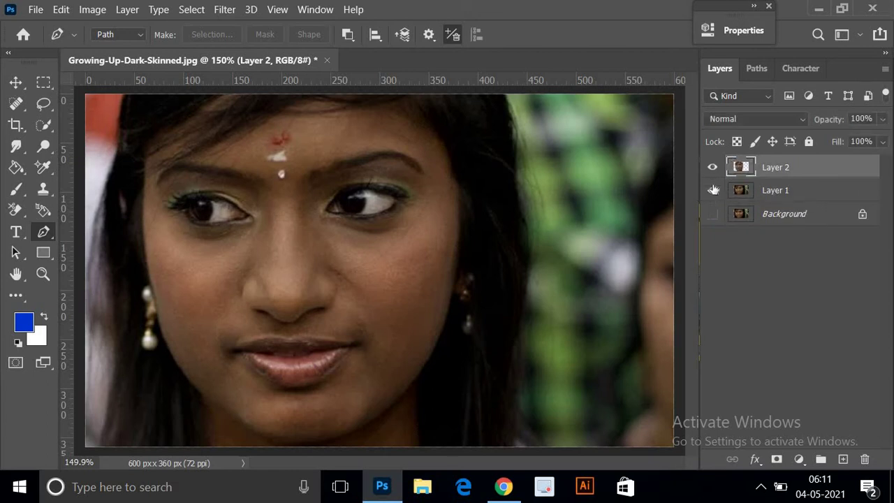
{"action": "left_click", "coordinate": [712, 190]}
{"action": "left_click", "coordinate": [712, 190]}
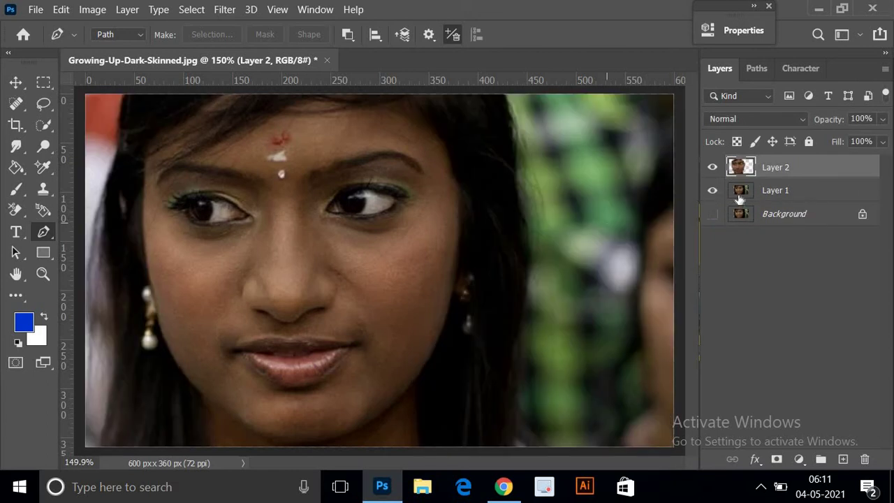
Step: Add a Brightness/Contrast adjustment layer above the face layer with brightness 92 and contrast -28
{"action": "left_click", "coordinate": [798, 463]}
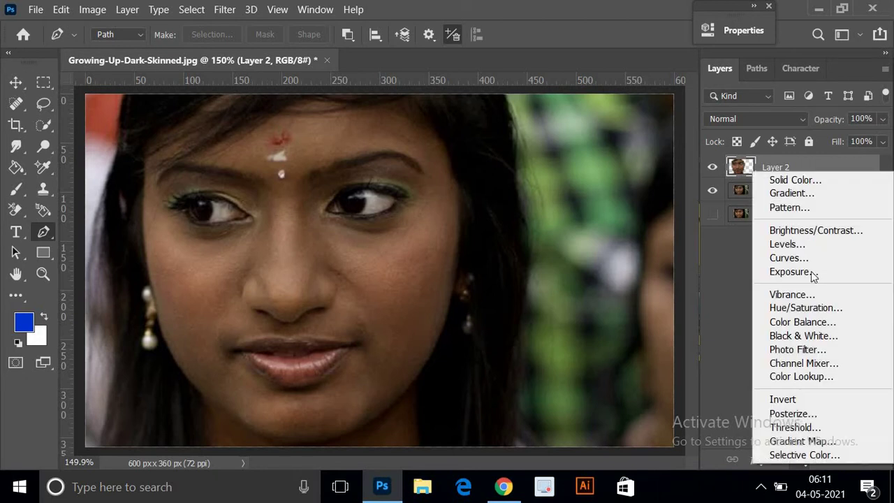
{"action": "left_click", "coordinate": [802, 231]}
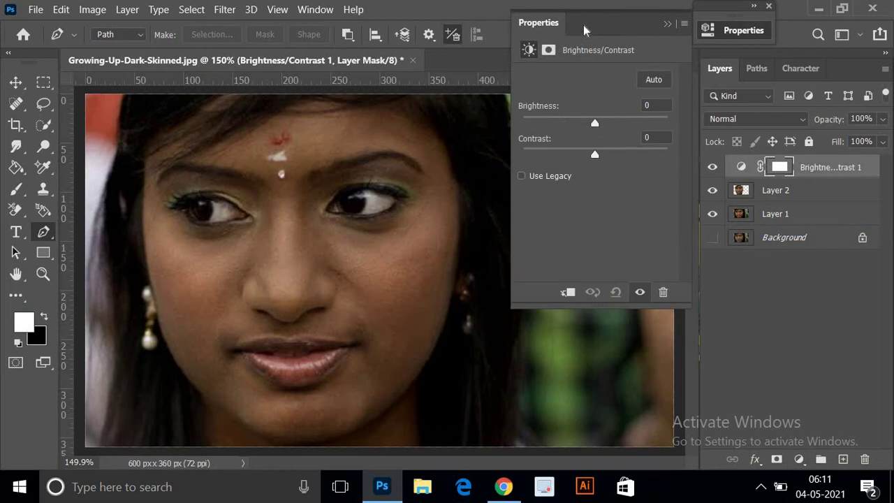
{"action": "left_click_drag", "start_coordinate": [584, 25], "coordinate": [625, 25]}
{"action": "left_click_drag", "start_coordinate": [641, 122], "coordinate": [683, 130]}
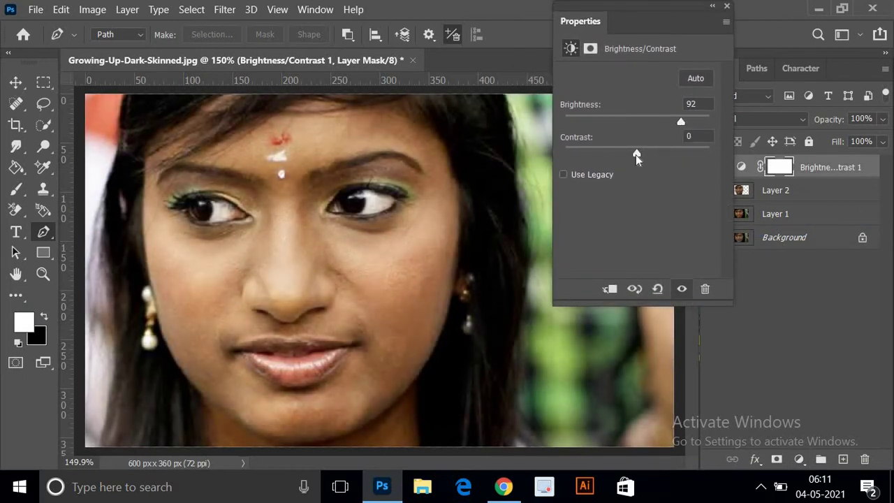
{"action": "left_click_drag", "start_coordinate": [635, 154], "coordinate": [596, 161]}
{"action": "left_click", "coordinate": [713, 7]}
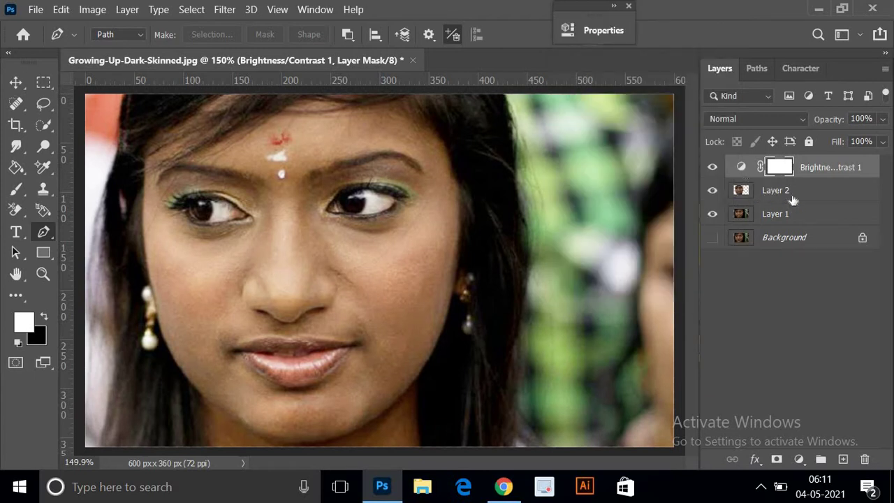
Step: Clip the Brightness/Contrast adjustment to the face layer and compare the portrait with and without it
{"action": "left_click_drag", "start_coordinate": [749, 180], "coordinate": [745, 172]}
{"action": "left_click", "coordinate": [745, 172], "text": "alt"}
{"action": "scroll", "coordinate": [453, 223], "scroll_direction": "down", "scroll_amount": 3}
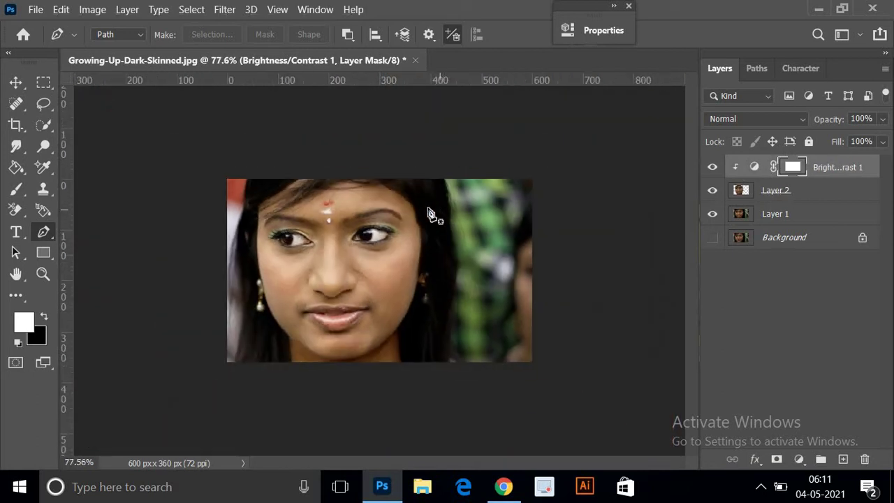
{"action": "left_click", "coordinate": [712, 167]}
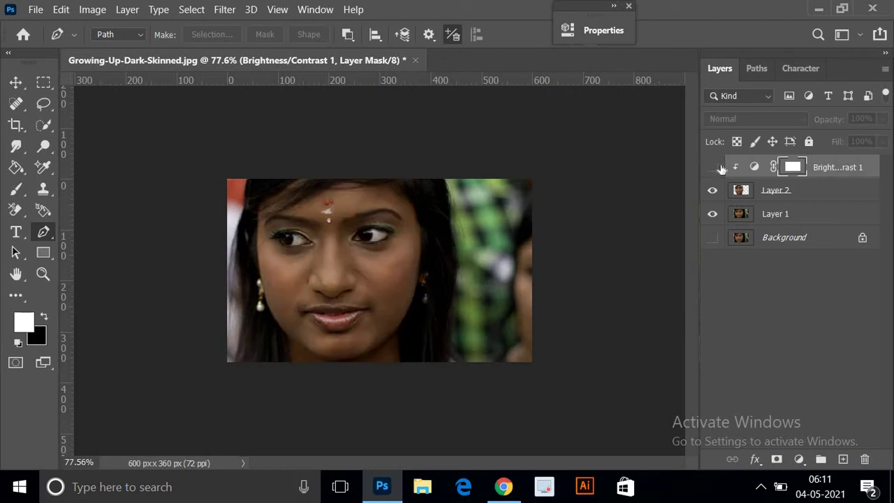
{"action": "left_click", "coordinate": [715, 167]}
{"action": "left_click", "coordinate": [716, 168]}
{"action": "left_click", "coordinate": [717, 170]}
{"action": "left_click", "coordinate": [714, 169]}
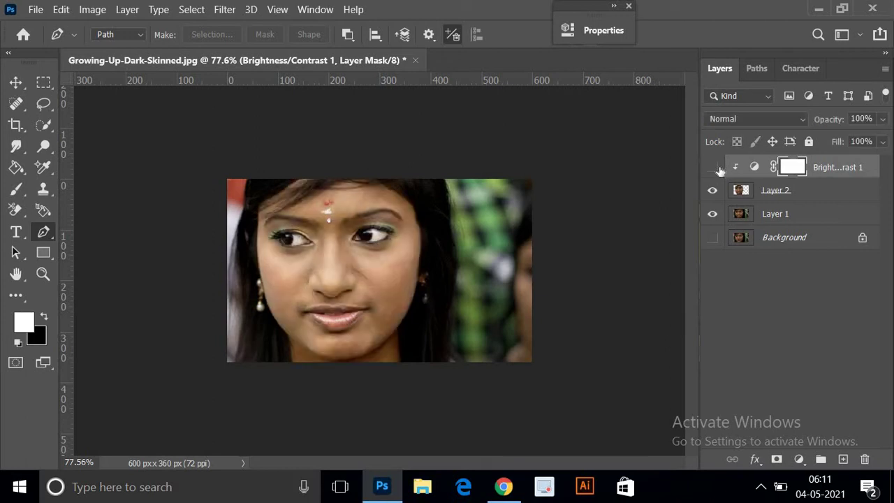
{"action": "left_click", "coordinate": [713, 169]}
Step: Fine-tune the brightness of the clipped Brightness/Contrast adjustment and lower its contrast slightly further
{"action": "double_click", "coordinate": [753, 168]}
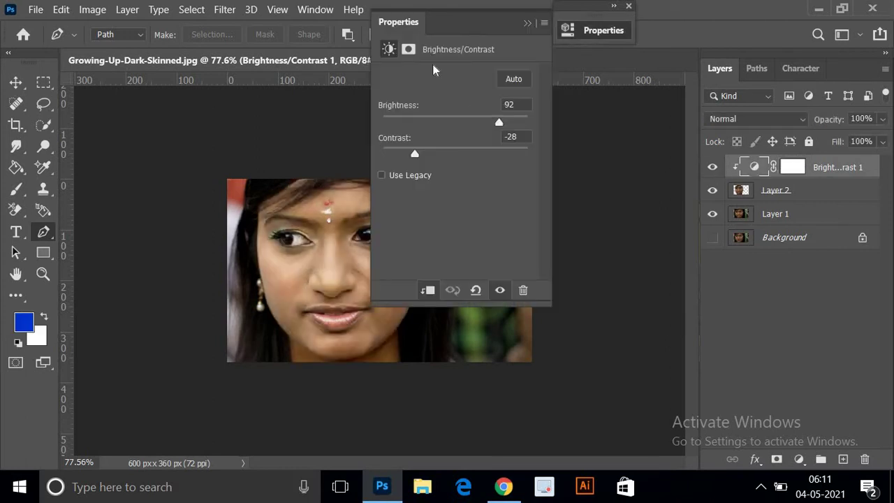
{"action": "left_click_drag", "start_coordinate": [443, 17], "coordinate": [617, 17]}
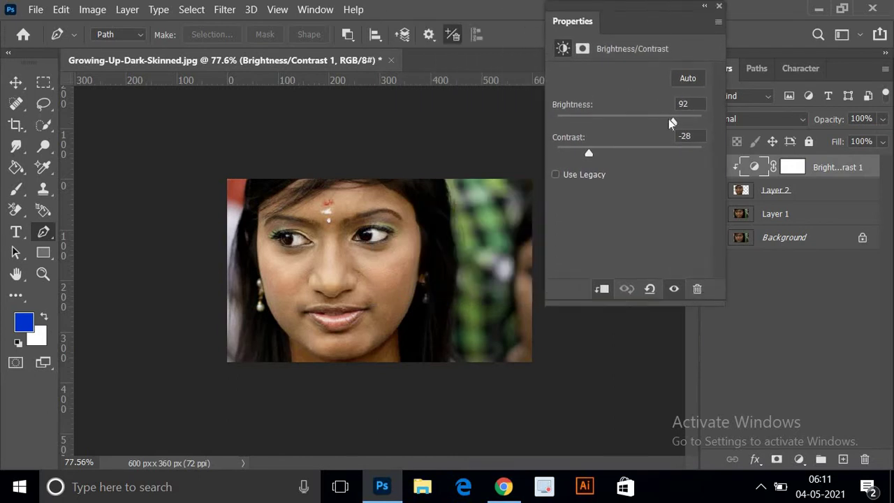
{"action": "mouse_move", "coordinate": [671, 122]}
{"action": "left_mouse_down"}
{"action": "mouse_move", "coordinate": [644, 123]}
{"action": "mouse_move", "coordinate": [675, 123]}
{"action": "left_mouse_up"}
{"action": "left_click_drag", "start_coordinate": [649, 152], "coordinate": [574, 153]}
{"action": "mouse_move", "coordinate": [674, 123]}
{"action": "left_mouse_down"}
{"action": "mouse_move", "coordinate": [701, 124]}
{"action": "mouse_move", "coordinate": [674, 134]}
{"action": "left_mouse_up"}
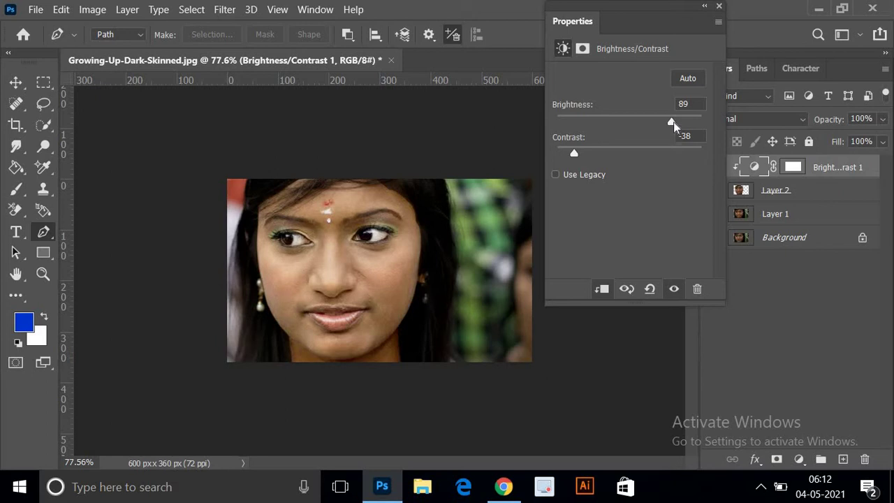
{"action": "mouse_move", "coordinate": [673, 122]}
{"action": "left_mouse_down"}
{"action": "mouse_move", "coordinate": [681, 123]}
{"action": "mouse_move", "coordinate": [673, 123]}
{"action": "left_mouse_up"}
{"action": "left_click_drag", "start_coordinate": [563, 154], "coordinate": [583, 153]}
{"action": "left_click", "coordinate": [702, 7]}
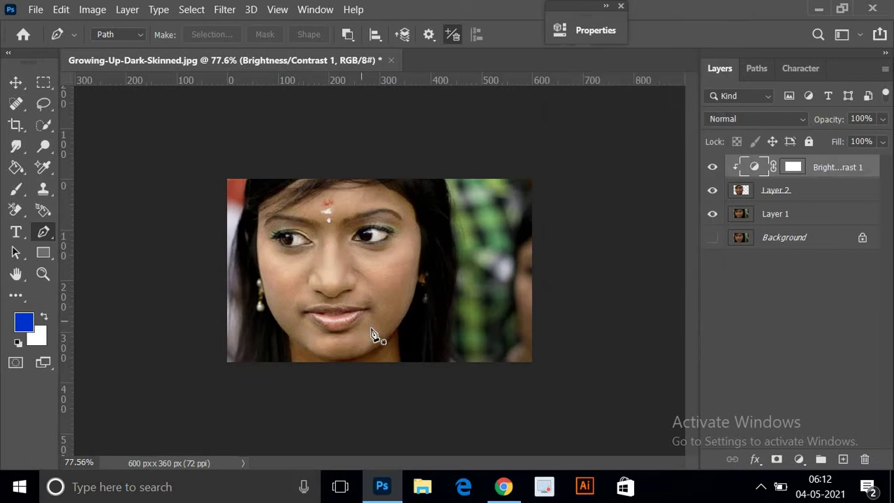
Step: Select the face layer and examine its cut-out edge along the jaw and neck against the hair
{"action": "left_click", "coordinate": [737, 194]}
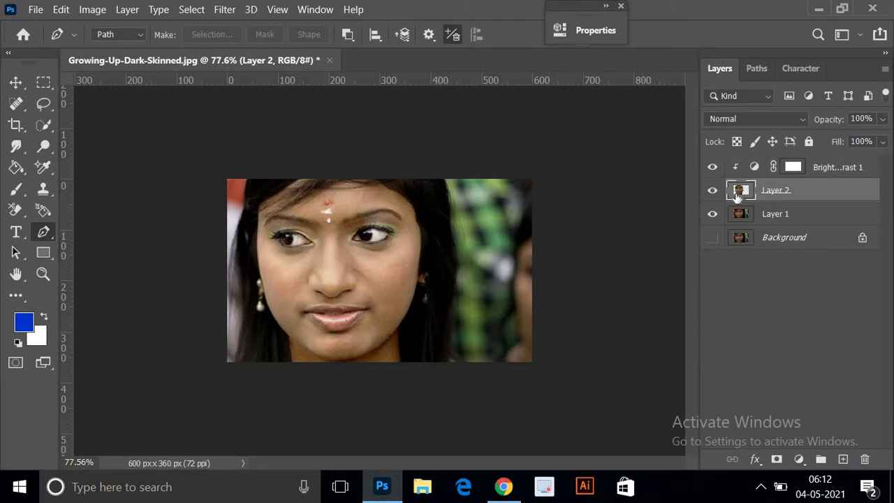
{"action": "scroll", "coordinate": [299, 347], "scroll_direction": "up", "scroll_amount": 4}
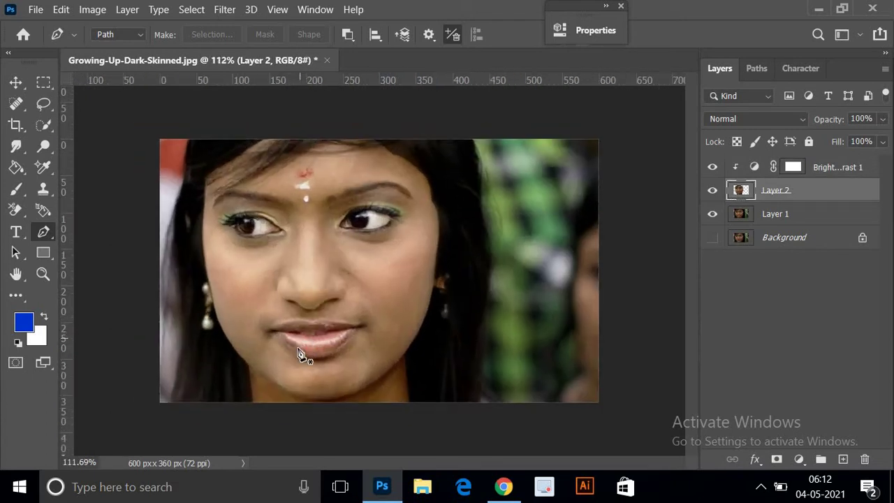
{"action": "left_click_drag", "start_coordinate": [213, 416], "coordinate": [233, 366]}
{"action": "scroll", "coordinate": [513, 281], "scroll_direction": "up", "scroll_amount": 6}
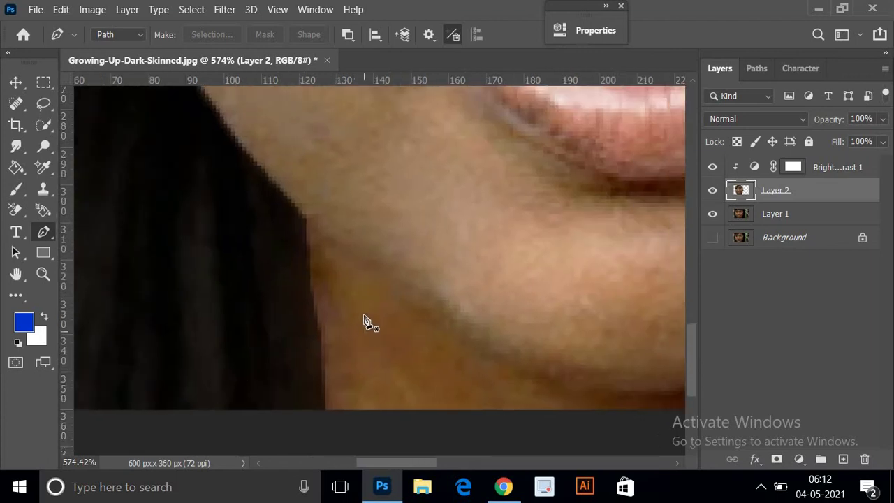
{"action": "scroll", "coordinate": [365, 318], "scroll_direction": "down", "scroll_amount": 5}
{"action": "scroll", "coordinate": [363, 301], "scroll_direction": "down", "scroll_amount": 2}
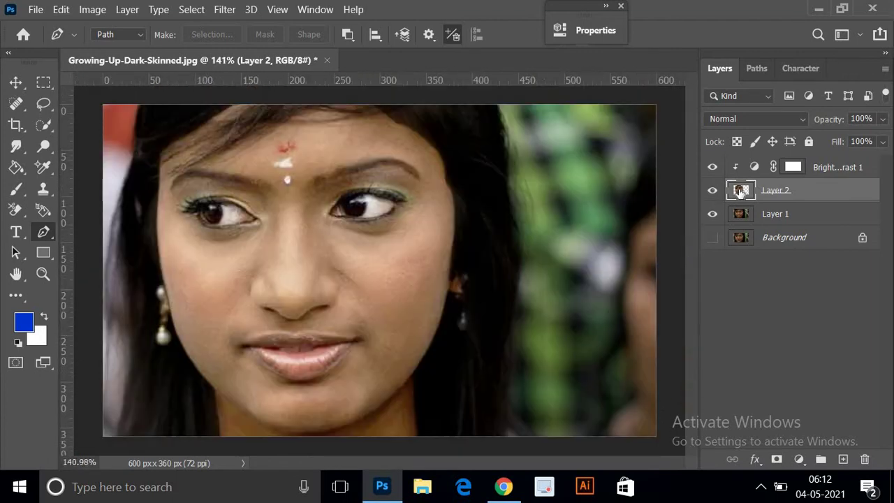
{"action": "scroll", "coordinate": [609, 224], "scroll_direction": "down", "scroll_amount": 3}
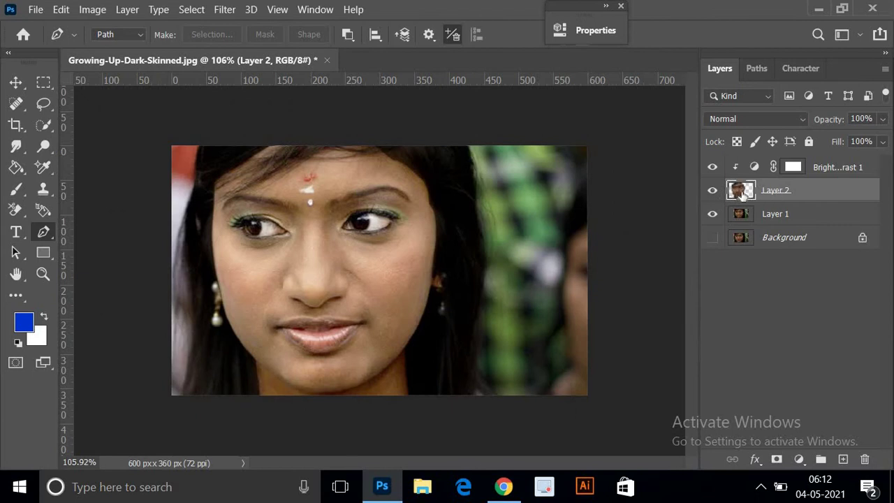
Step: Load the face layer's outline as a selection and open it in Select and Mask
{"action": "left_click", "coordinate": [742, 196], "text": "ctrl"}
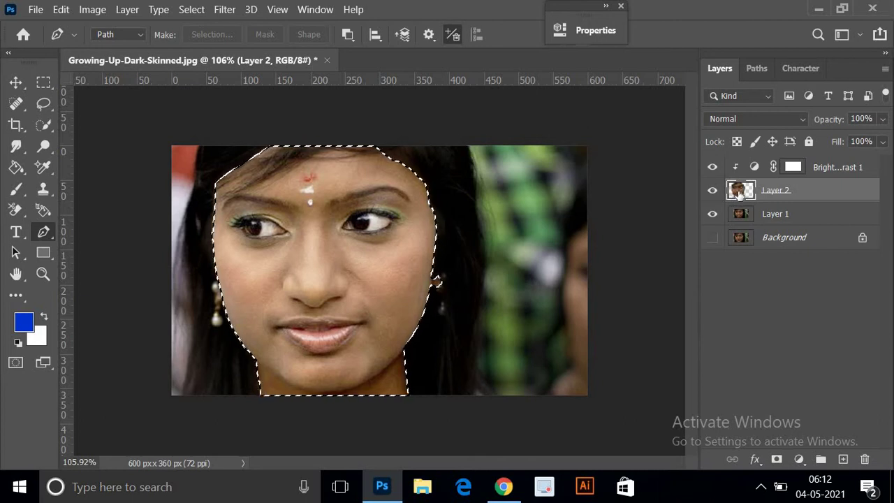
{"action": "left_click", "coordinate": [191, 9]}
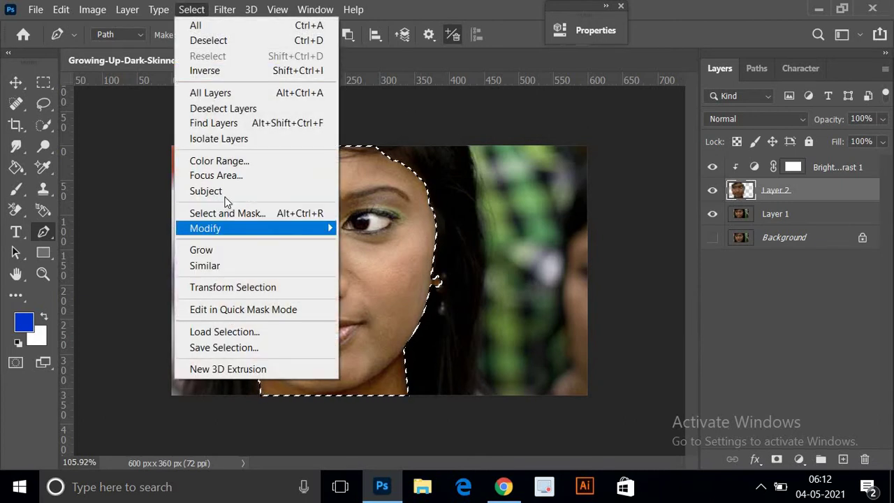
{"action": "left_click", "coordinate": [228, 214]}
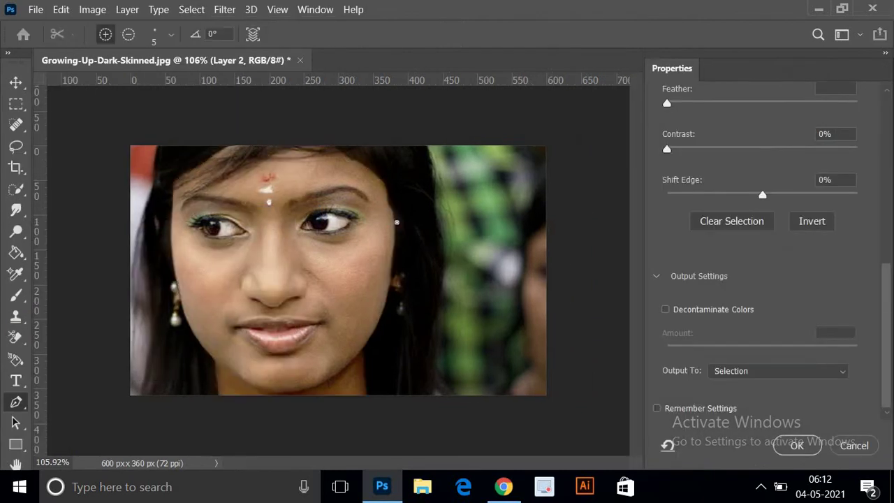
Step: Refine the selection edge along both sides of the neck with the Refine Edge Brush at size 5
{"action": "scroll", "coordinate": [361, 406], "scroll_direction": "up", "scroll_amount": 2}
{"action": "scroll", "coordinate": [377, 394], "scroll_direction": "up", "scroll_amount": 2}
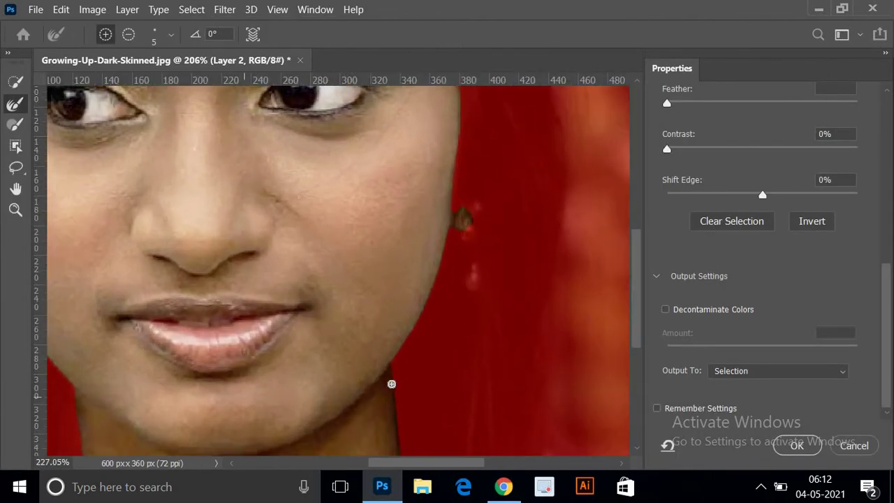
{"action": "scroll", "coordinate": [389, 376], "scroll_direction": "up", "scroll_amount": 2}
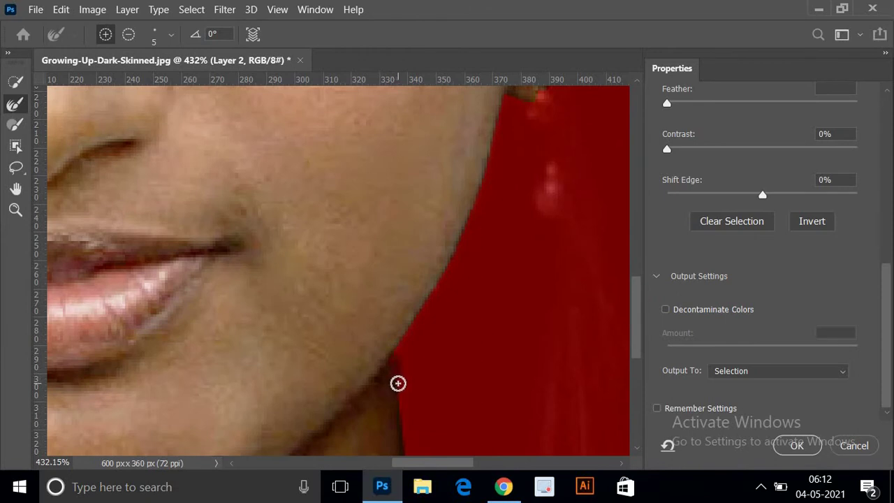
{"action": "mouse_move", "coordinate": [405, 418]}
{"action": "left_mouse_down"}
{"action": "mouse_move", "coordinate": [379, 325]}
{"action": "mouse_move", "coordinate": [387, 331]}
{"action": "left_mouse_up"}
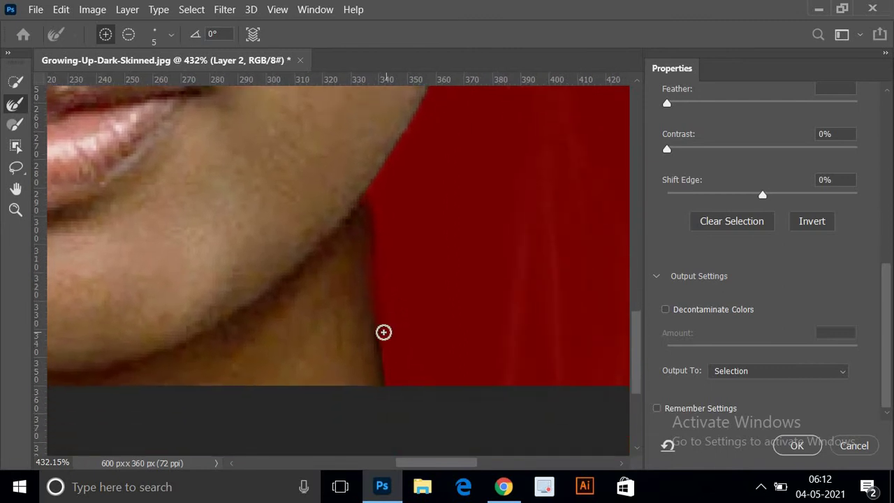
{"action": "left_click_drag", "start_coordinate": [272, 363], "coordinate": [701, 373]}
{"action": "left_click_drag", "start_coordinate": [188, 262], "coordinate": [203, 380]}
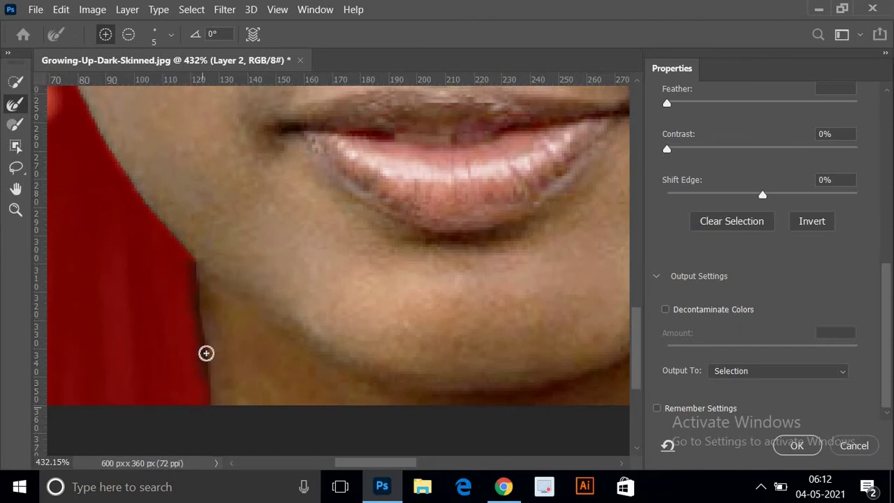
Step: Brush the selection edge along the jaw and cheek on the image's left side, past the pearl earring up to eye level
{"action": "left_click_drag", "start_coordinate": [161, 311], "coordinate": [327, 433]}
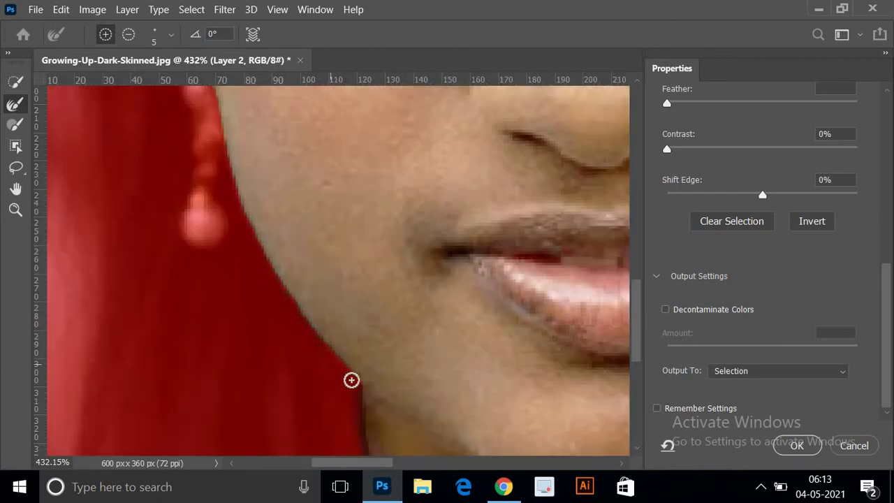
{"action": "left_click_drag", "start_coordinate": [239, 288], "coordinate": [319, 424]}
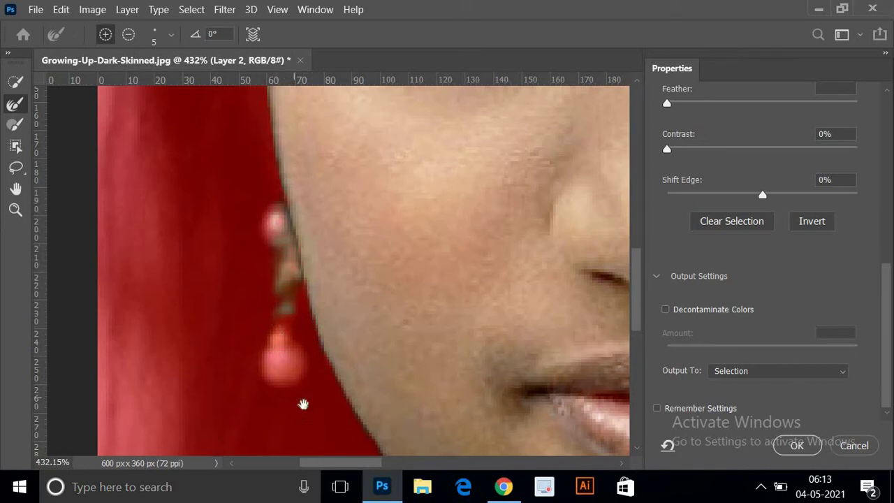
{"action": "left_click_drag", "start_coordinate": [303, 404], "coordinate": [339, 488]}
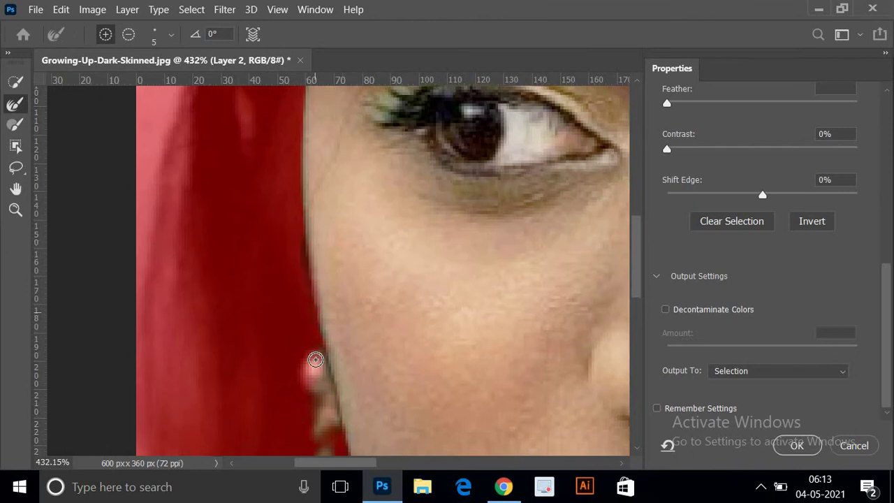
{"action": "scroll", "coordinate": [283, 383], "scroll_direction": "up", "scroll_amount": 3}
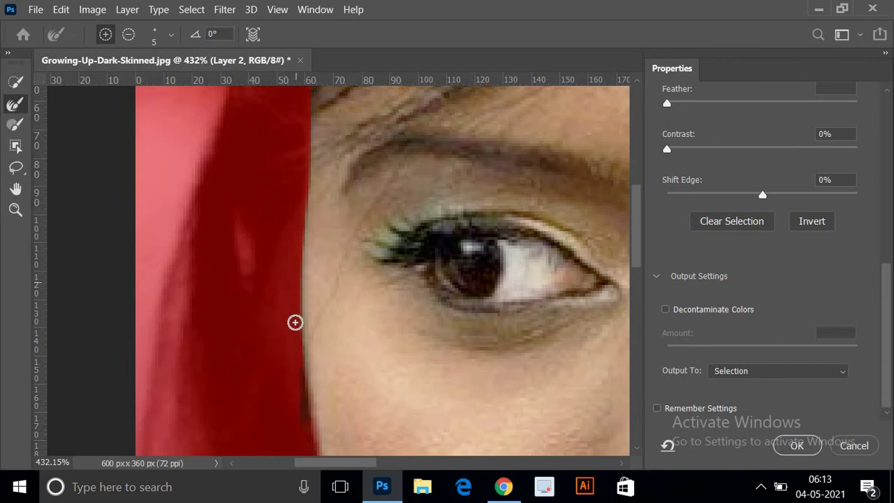
{"action": "left_click_drag", "start_coordinate": [295, 322], "coordinate": [294, 382]}
{"action": "left_click_drag", "start_coordinate": [276, 281], "coordinate": [280, 372]}
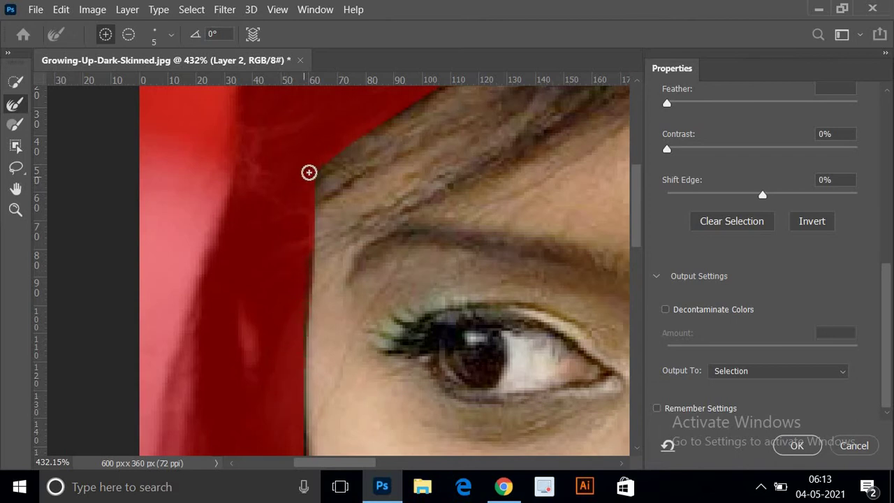
Step: Refine the selection edge around the temple and along the hair on the image's left side up to the photo's upper border
{"action": "left_click_drag", "start_coordinate": [309, 172], "coordinate": [302, 255]}
{"action": "mouse_move", "coordinate": [316, 187]}
{"action": "left_mouse_down"}
{"action": "mouse_move", "coordinate": [271, 309]}
{"action": "mouse_move", "coordinate": [314, 262]}
{"action": "left_mouse_up"}
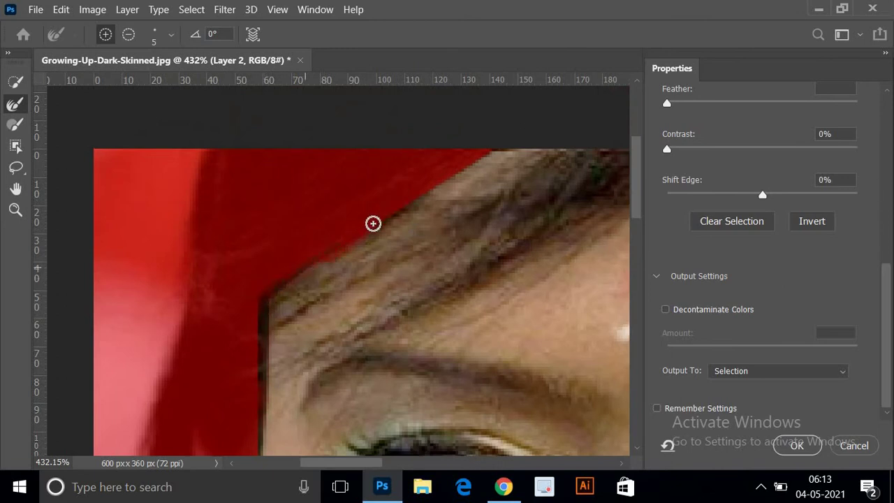
{"action": "left_click_drag", "start_coordinate": [373, 221], "coordinate": [305, 281]}
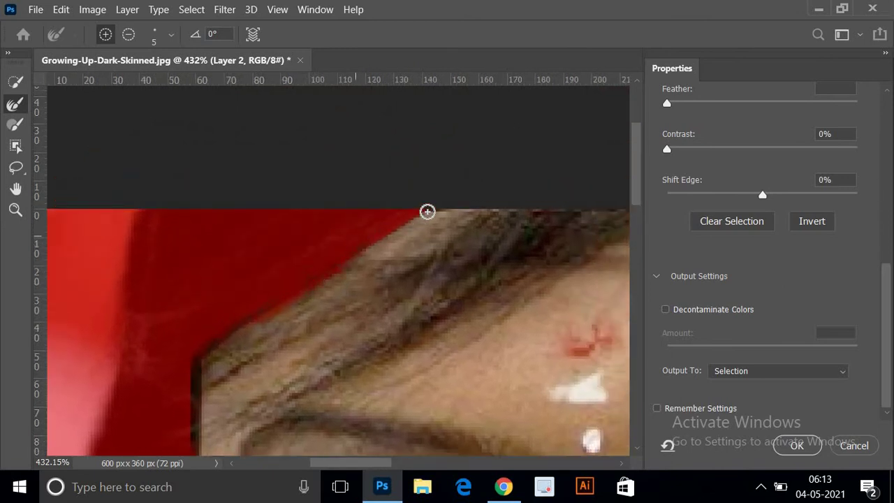
{"action": "left_click_drag", "start_coordinate": [297, 215], "coordinate": [152, 244]}
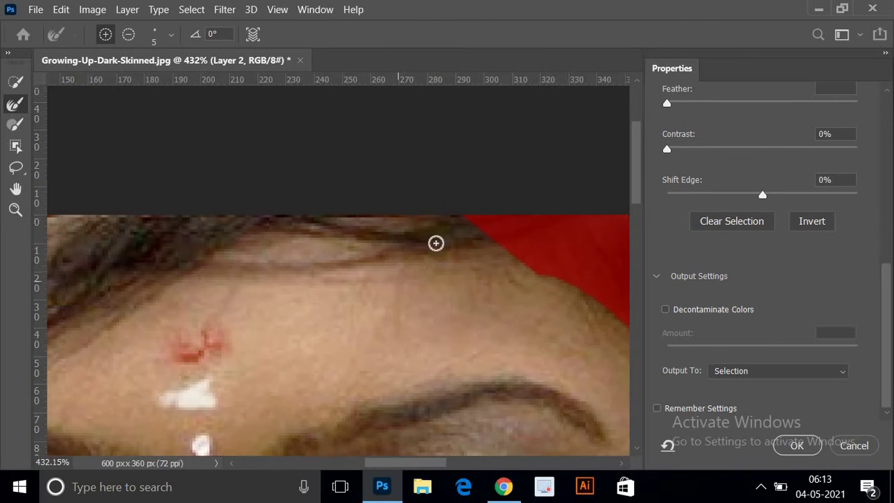
Step: Refine the selection edge along the forehead hairline and temple on the image's right side
{"action": "mouse_move", "coordinate": [556, 266]}
{"action": "left_mouse_down"}
{"action": "mouse_move", "coordinate": [518, 257]}
{"action": "mouse_move", "coordinate": [588, 284]}
{"action": "left_mouse_up"}
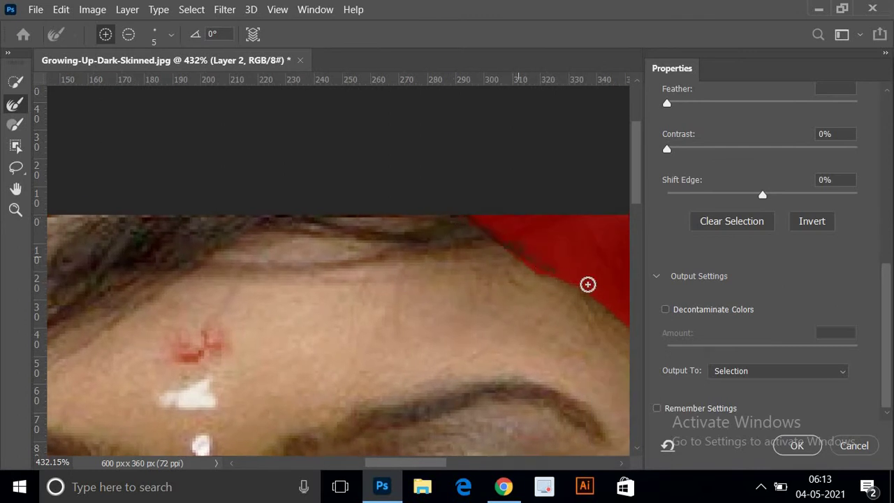
{"action": "left_click_drag", "start_coordinate": [356, 230], "coordinate": [301, 221]}
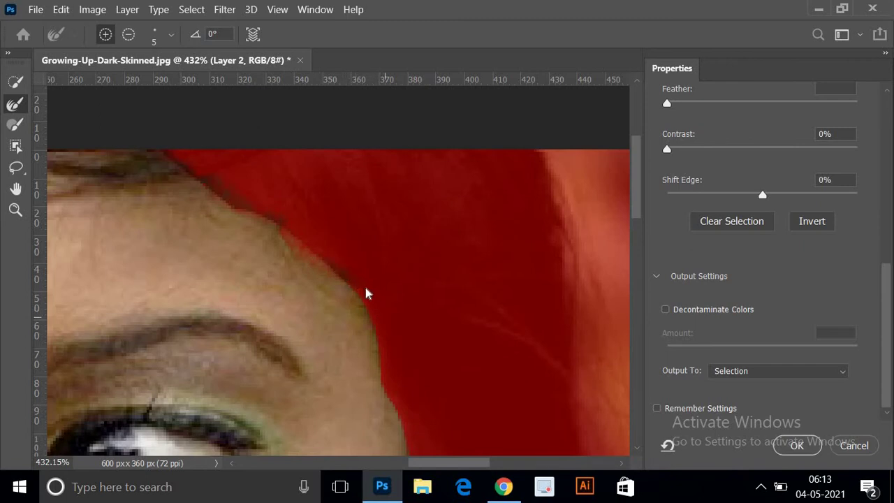
{"action": "left_click_drag", "start_coordinate": [389, 345], "coordinate": [370, 263]}
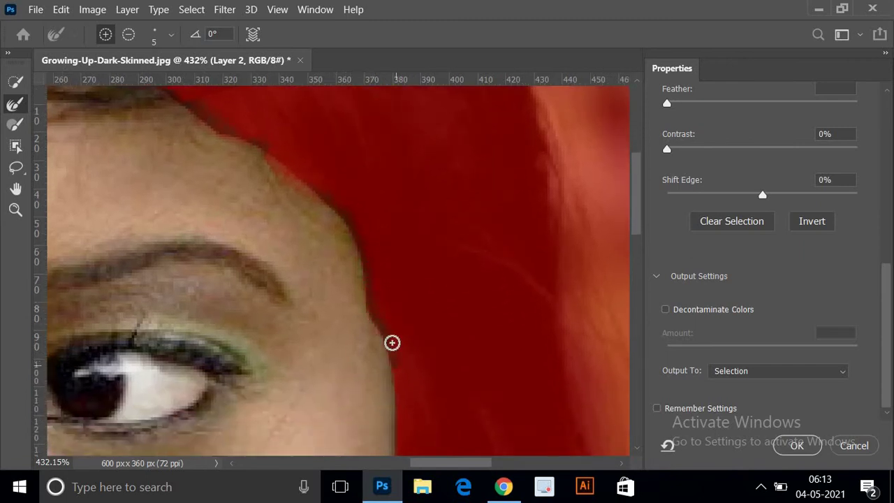
{"action": "left_click_drag", "start_coordinate": [369, 265], "coordinate": [336, 152]}
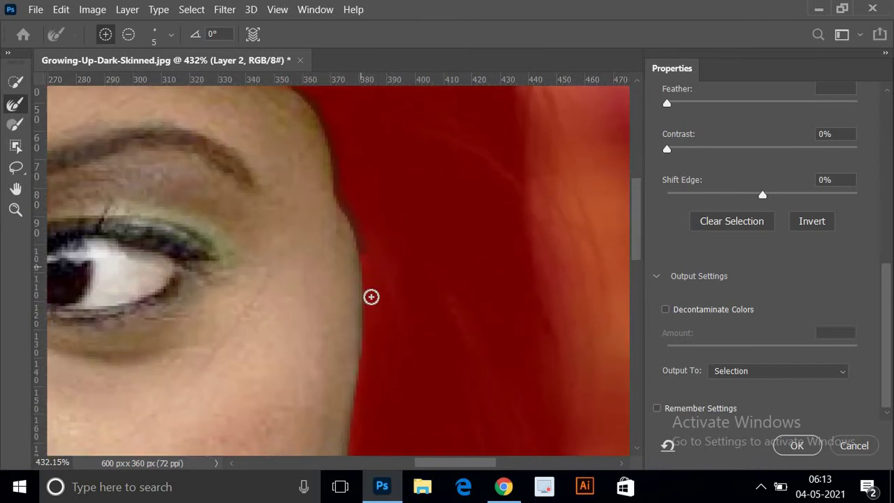
Step: Refine the selection edge down the cheek on the image's right side and around the ear stud
{"action": "left_click_drag", "start_coordinate": [383, 315], "coordinate": [391, 232]}
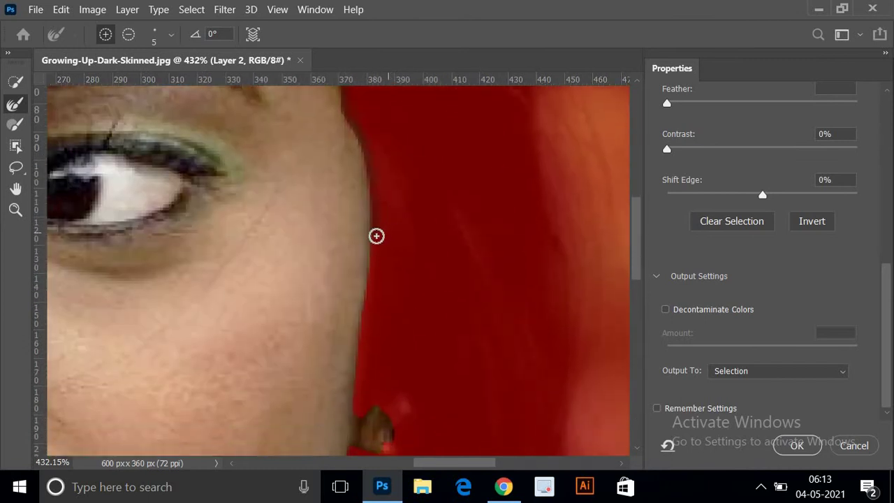
{"action": "left_click_drag", "start_coordinate": [373, 335], "coordinate": [373, 252]}
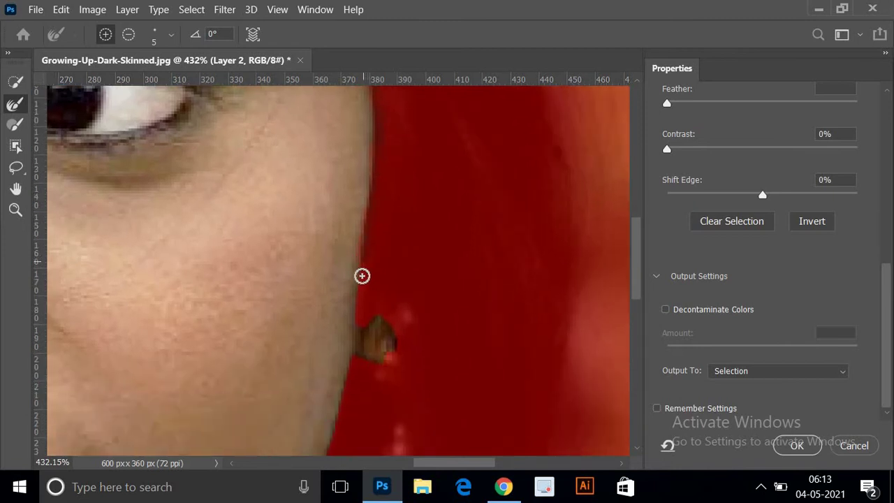
{"action": "mouse_move", "coordinate": [373, 313]}
{"action": "left_mouse_down"}
{"action": "mouse_move", "coordinate": [398, 331]}
{"action": "mouse_move", "coordinate": [397, 352]}
{"action": "mouse_move", "coordinate": [351, 359]}
{"action": "mouse_move", "coordinate": [349, 369]}
{"action": "left_mouse_up"}
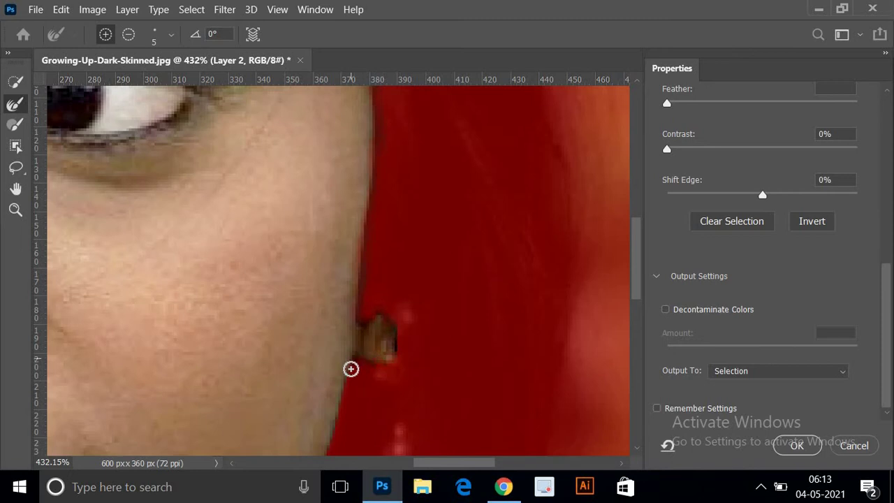
Step: Brush the selection edge along the jawline on the image's right side, from below the ear stud to the neck
{"action": "scroll", "coordinate": [337, 236], "scroll_direction": "down", "scroll_amount": 5}
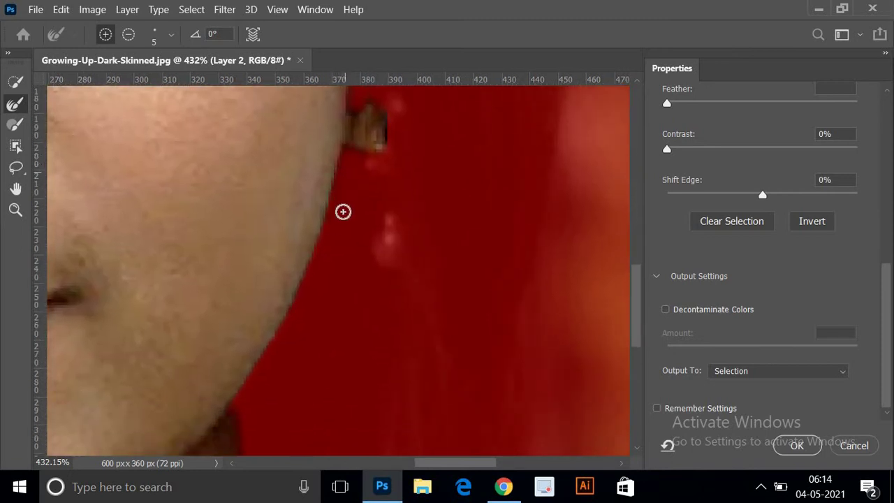
{"action": "left_click_drag", "start_coordinate": [309, 272], "coordinate": [355, 205]}
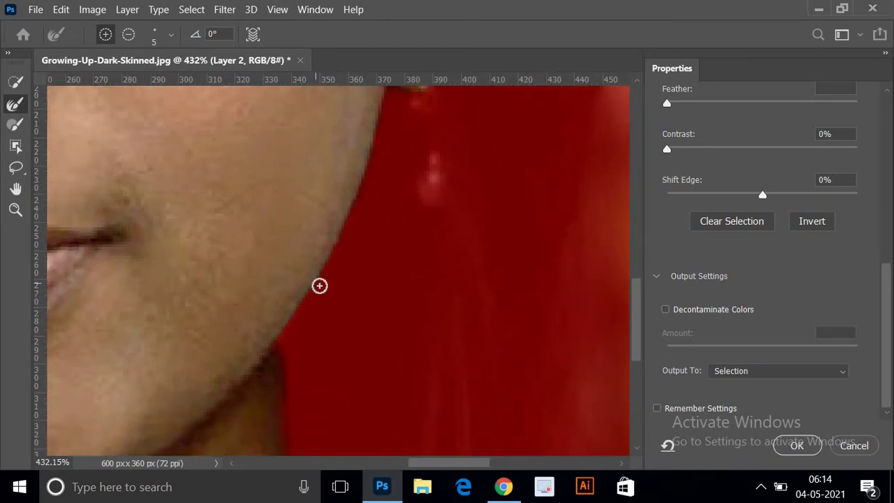
{"action": "left_click_drag", "start_coordinate": [319, 285], "coordinate": [358, 243]}
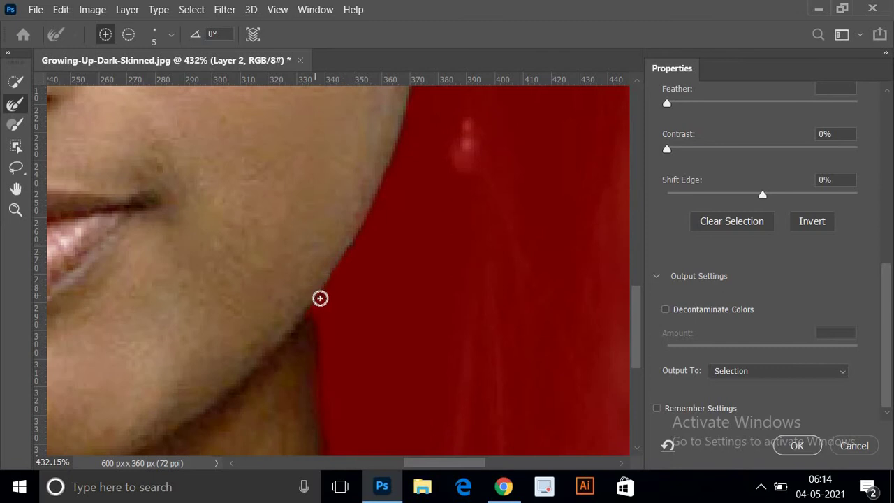
{"action": "left_click_drag", "start_coordinate": [328, 292], "coordinate": [349, 261]}
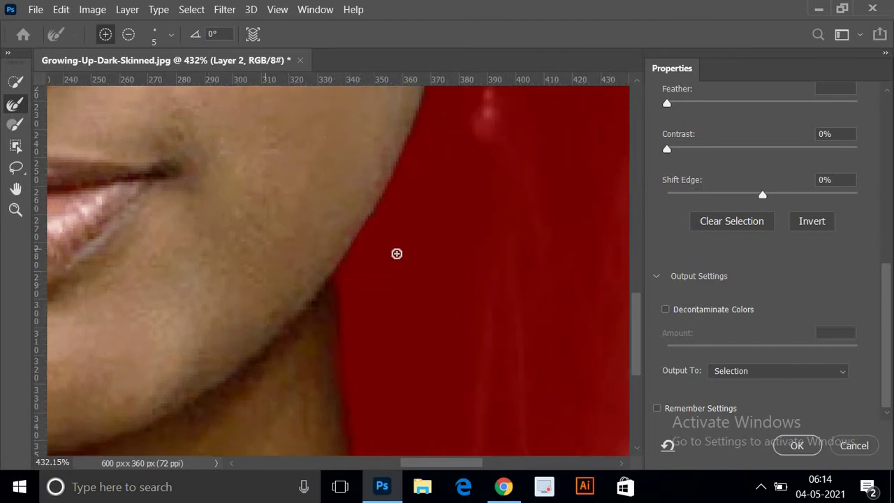
{"action": "scroll", "coordinate": [395, 254], "scroll_direction": "down", "scroll_amount": 6}
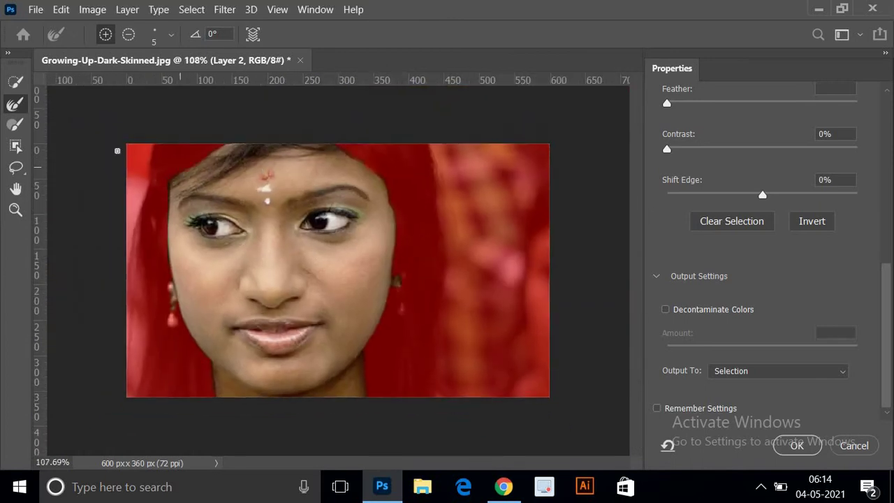
Step: Set the edge detection radius to 1 px and the selection's smoothing to 3
{"action": "scroll", "coordinate": [116, 149], "scroll_direction": "up", "scroll_amount": 4}
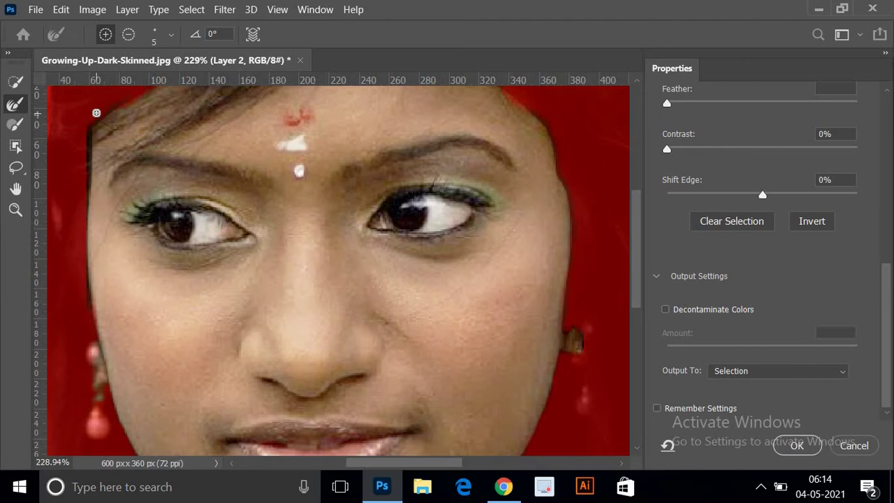
{"action": "scroll", "coordinate": [714, 202], "scroll_direction": "up", "scroll_amount": 5}
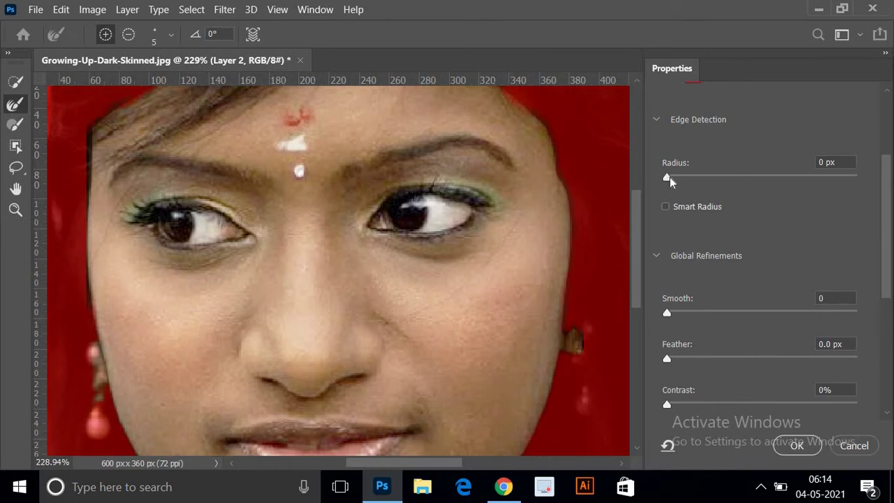
{"action": "left_click_drag", "start_coordinate": [681, 181], "coordinate": [671, 180]}
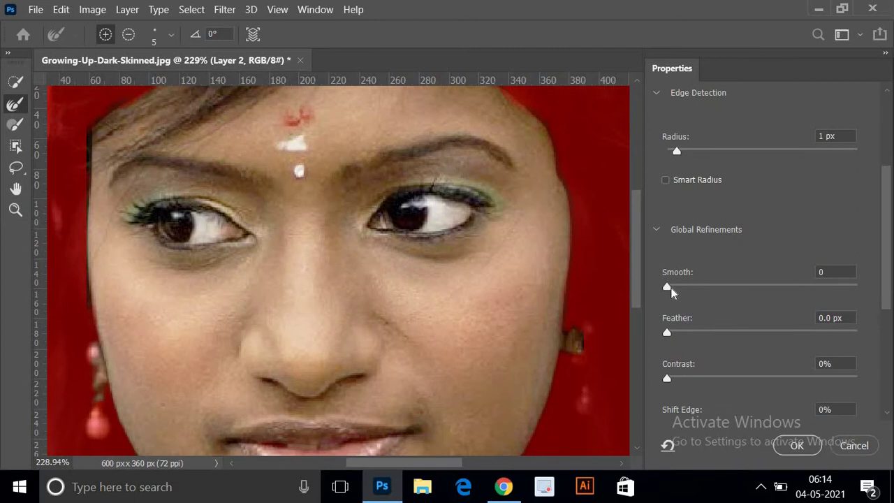
{"action": "left_click_drag", "start_coordinate": [672, 289], "coordinate": [676, 289]}
{"action": "scroll", "coordinate": [682, 286], "scroll_direction": "down", "scroll_amount": 2}
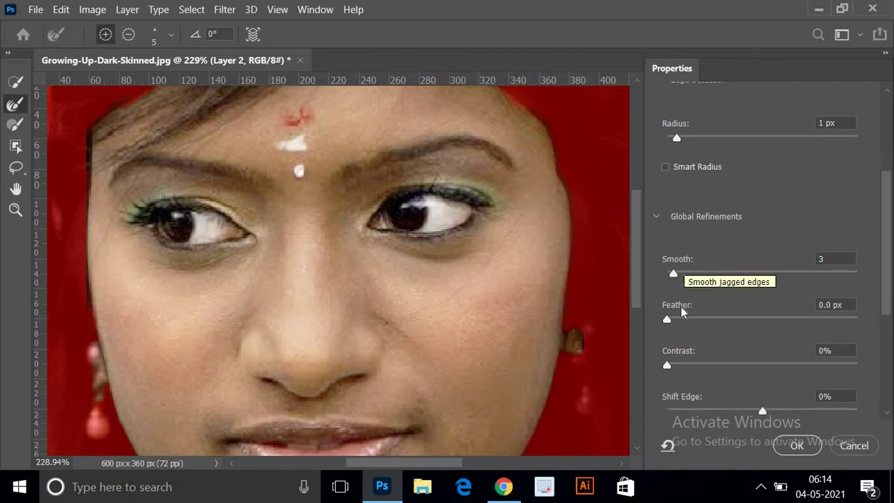
Step: Set the selection's feather to 0.9 px and its edge contrast to 5%
{"action": "left_click_drag", "start_coordinate": [668, 307], "coordinate": [675, 307]}
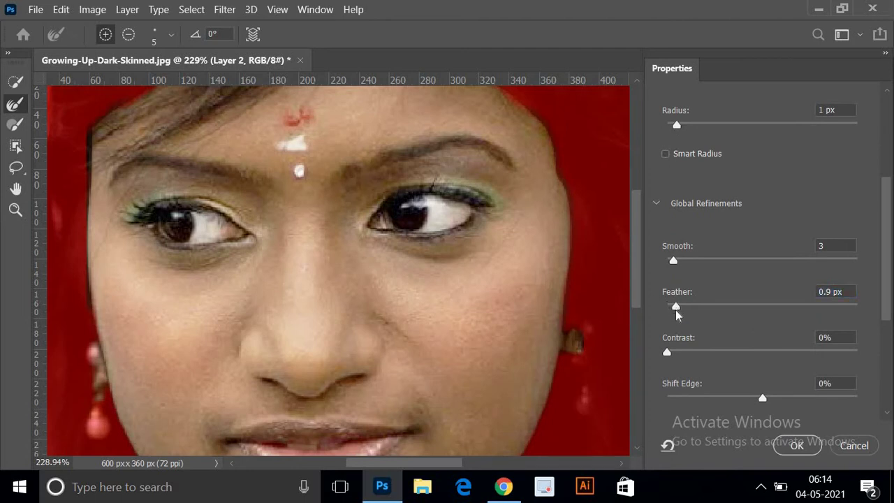
{"action": "scroll", "coordinate": [670, 342], "scroll_direction": "down", "scroll_amount": 2}
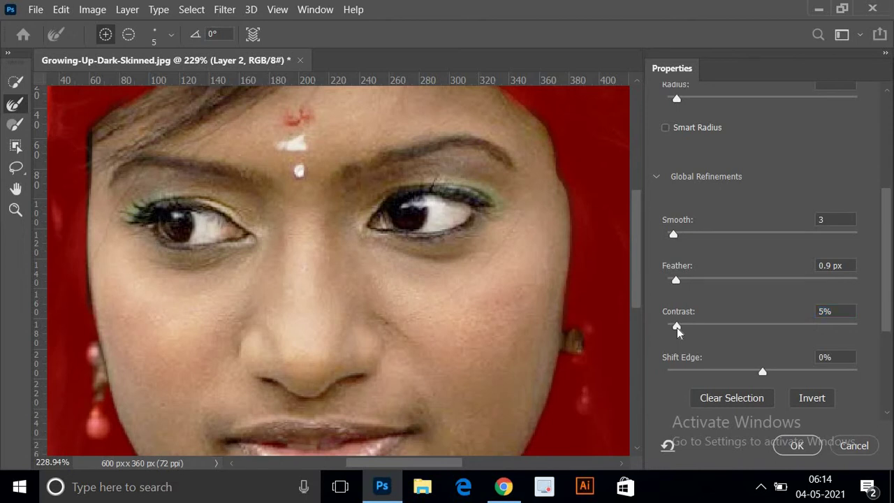
{"action": "scroll", "coordinate": [719, 343], "scroll_direction": "down", "scroll_amount": 2}
{"action": "scroll", "coordinate": [803, 346], "scroll_direction": "down", "scroll_amount": 4}
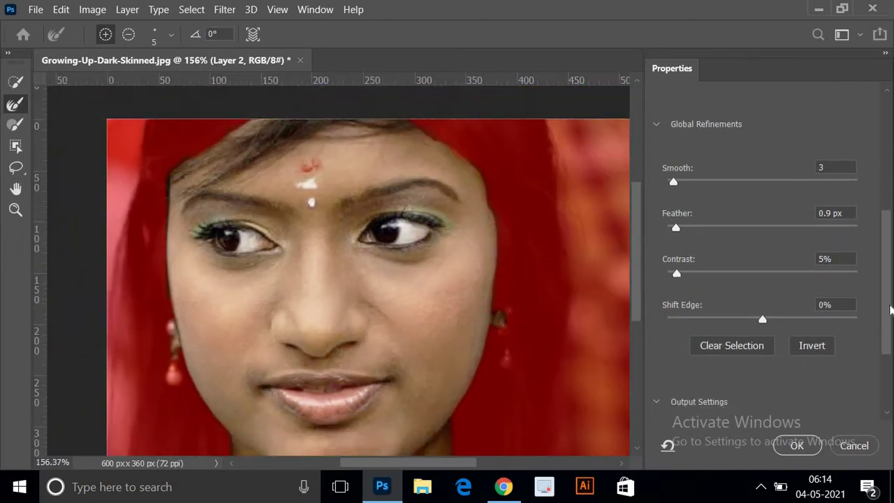
{"action": "left_click", "coordinate": [882, 376]}
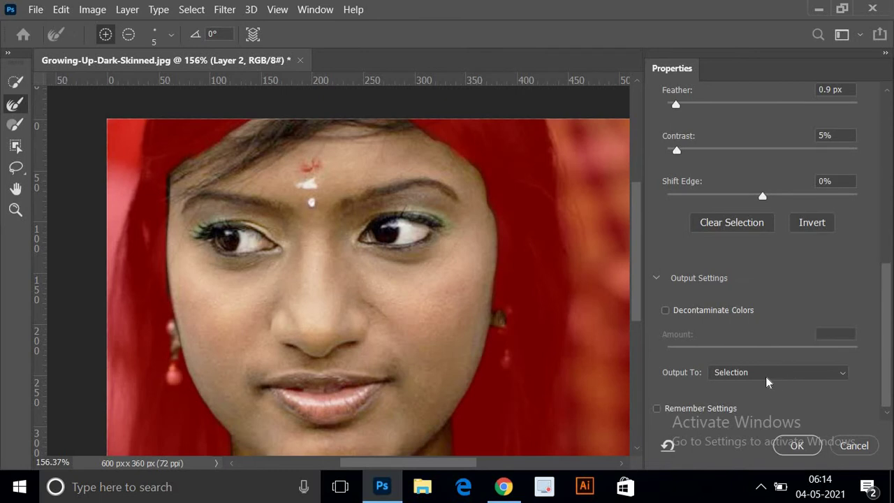
Step: Output the refined face selection to a new layer with a layer mask
{"action": "left_click", "coordinate": [786, 375]}
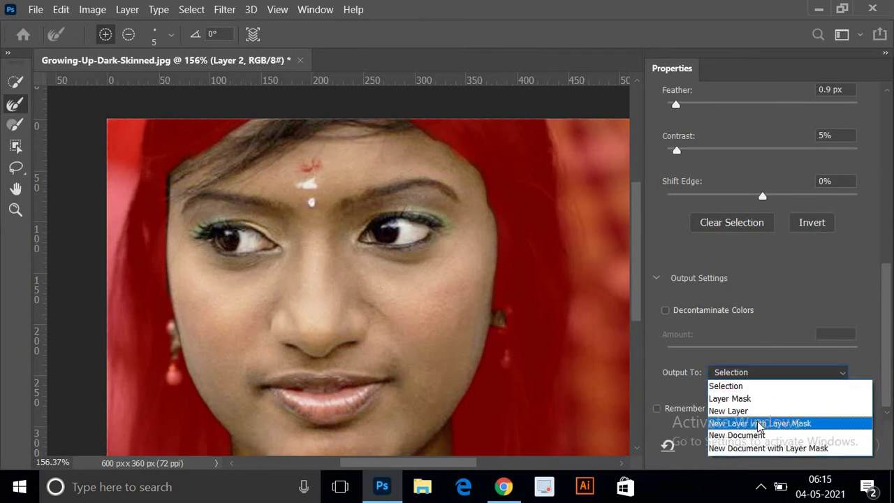
{"action": "left_click", "coordinate": [759, 424]}
{"action": "left_click", "coordinate": [798, 445]}
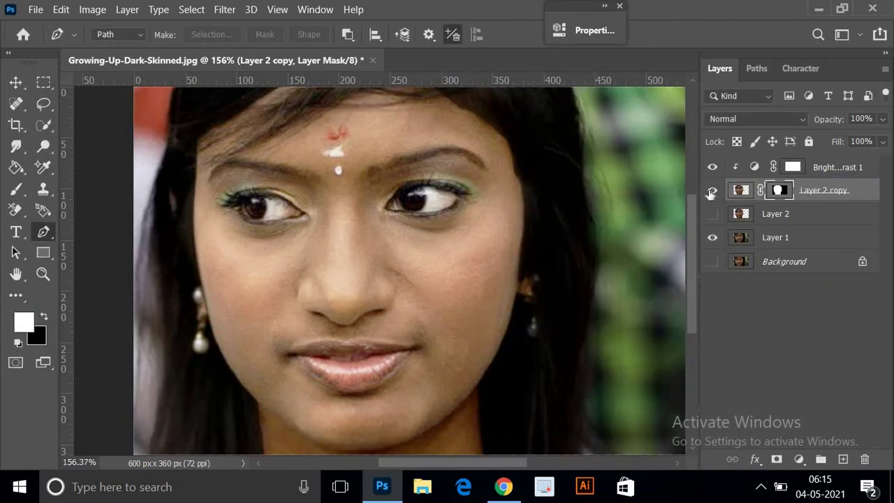
Step: Toggle the masked Layer 2 copy off and on to compare the brightened skin with the original
{"action": "left_click", "coordinate": [711, 191]}
{"action": "left_click", "coordinate": [712, 191]}
{"action": "scroll", "coordinate": [417, 222], "scroll_direction": "down", "scroll_amount": 3}
{"action": "left_click", "coordinate": [713, 192]}
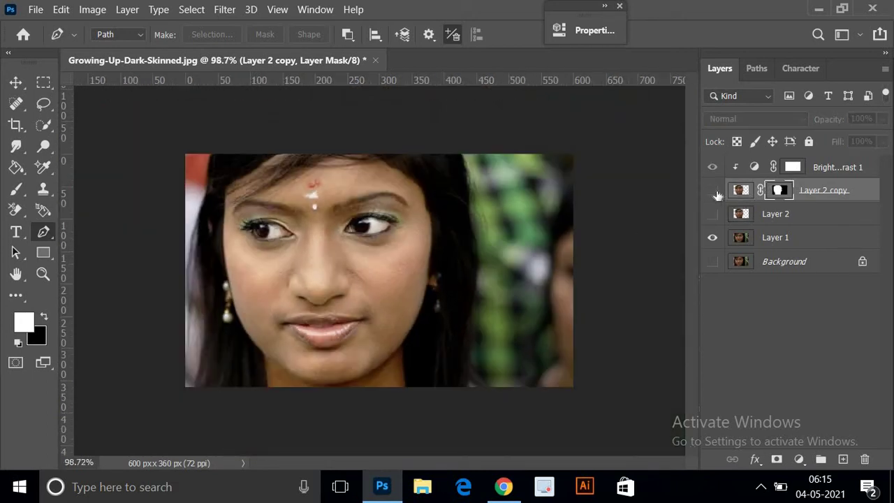
{"action": "left_click", "coordinate": [713, 192]}
{"action": "left_click", "coordinate": [713, 192]}
{"action": "left_click", "coordinate": [712, 191]}
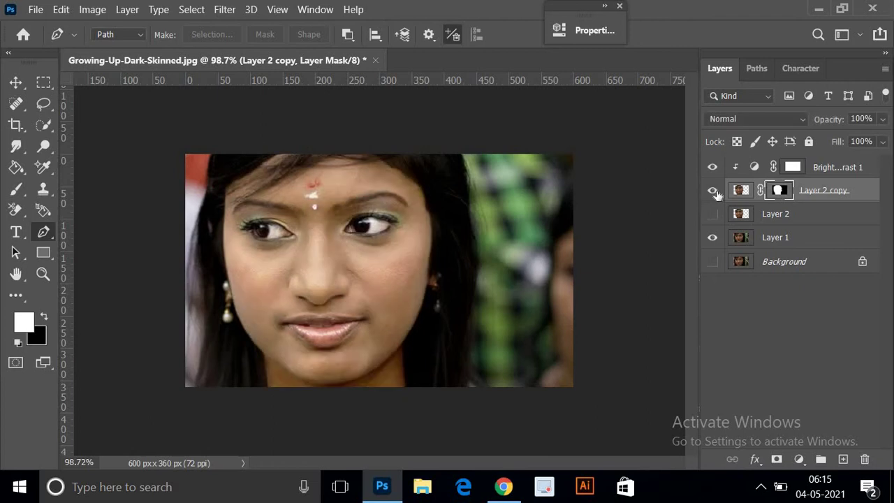
{"action": "left_click", "coordinate": [714, 192]}
{"action": "left_click", "coordinate": [714, 192]}
{"action": "left_click", "coordinate": [714, 192]}
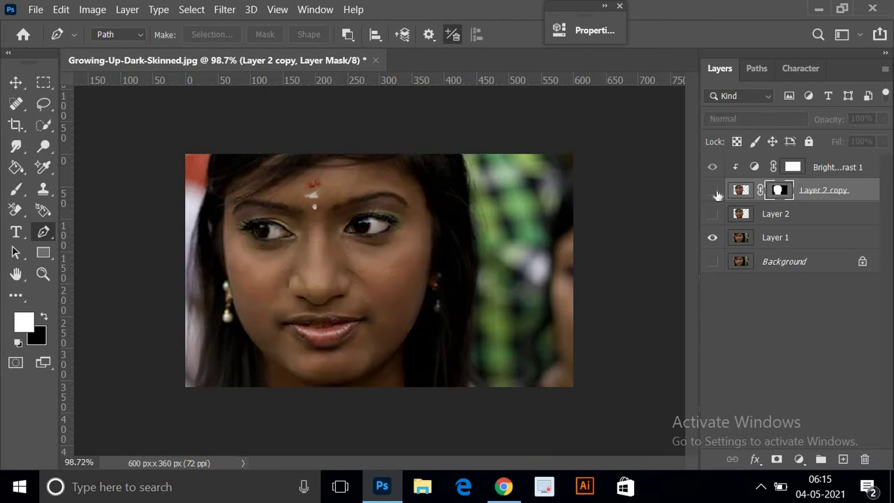
{"action": "left_click", "coordinate": [713, 192]}
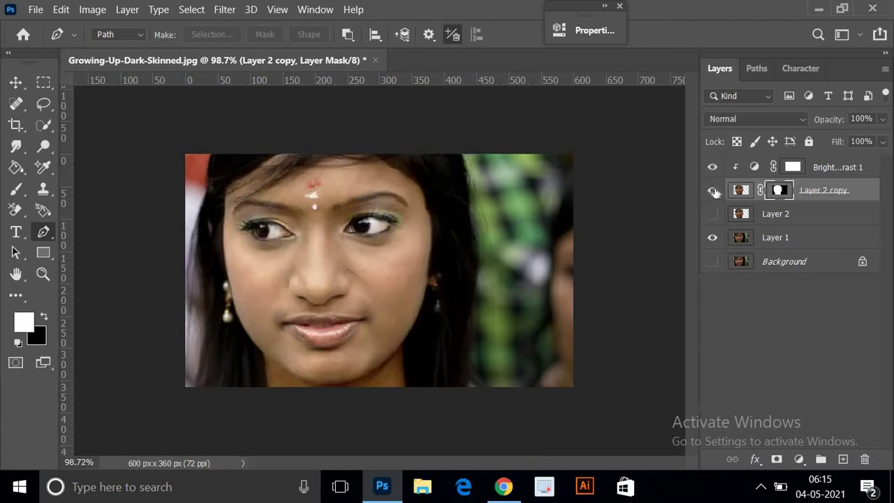
Step: Readjust the clipped Brightness/Contrast layer to brightness 82 and contrast -32
{"action": "double_click", "coordinate": [753, 168]}
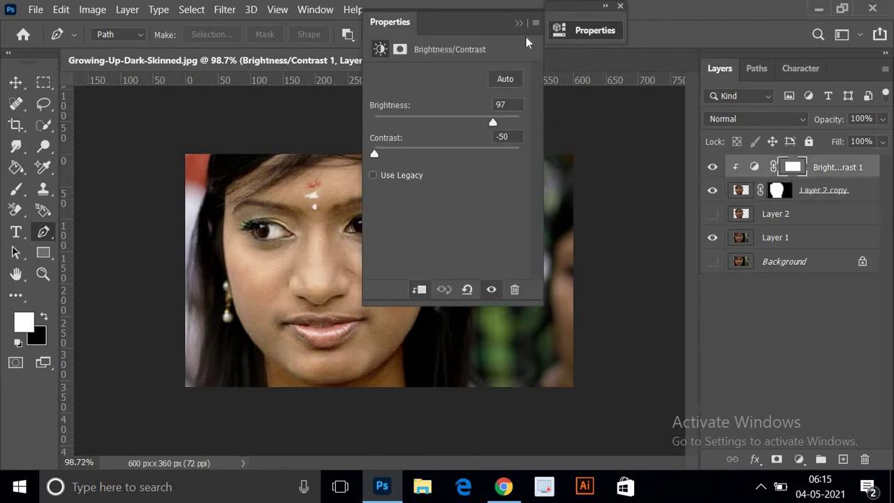
{"action": "left_click_drag", "start_coordinate": [405, 23], "coordinate": [768, 42]}
{"action": "mouse_move", "coordinate": [856, 142]}
{"action": "left_mouse_down"}
{"action": "mouse_move", "coordinate": [838, 148]}
{"action": "mouse_move", "coordinate": [850, 142]}
{"action": "left_mouse_up"}
{"action": "left_click_drag", "start_coordinate": [739, 173], "coordinate": [775, 176]}
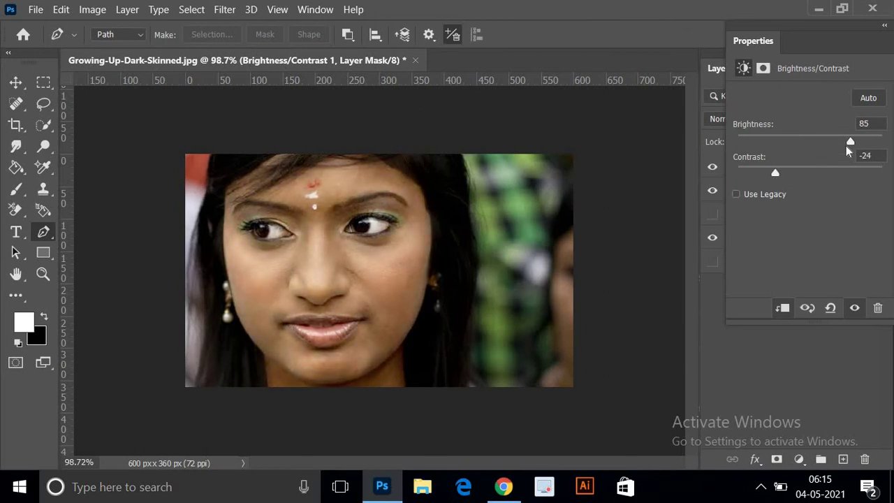
{"action": "mouse_move", "coordinate": [849, 143]}
{"action": "left_mouse_down"}
{"action": "mouse_move", "coordinate": [867, 144]}
{"action": "mouse_move", "coordinate": [850, 147]}
{"action": "left_mouse_up"}
{"action": "left_click_drag", "start_coordinate": [773, 174], "coordinate": [763, 182]}
{"action": "left_click_drag", "start_coordinate": [826, 23], "coordinate": [711, 31]}
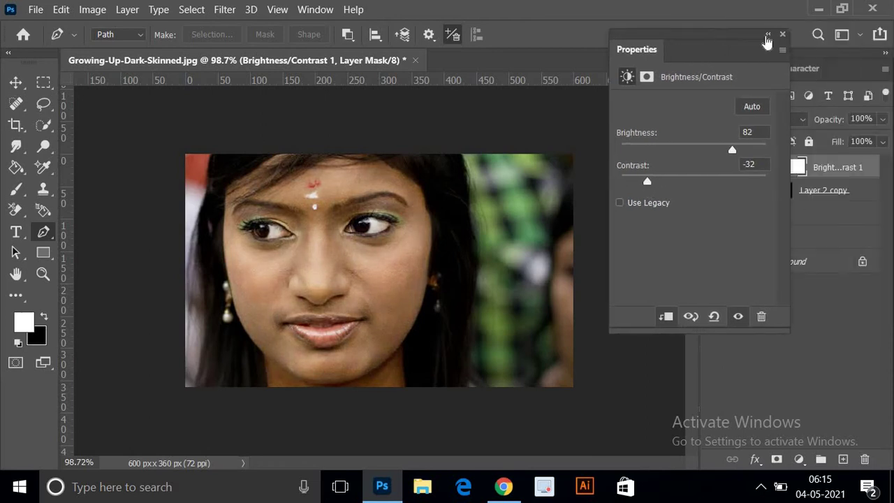
{"action": "left_click", "coordinate": [766, 35]}
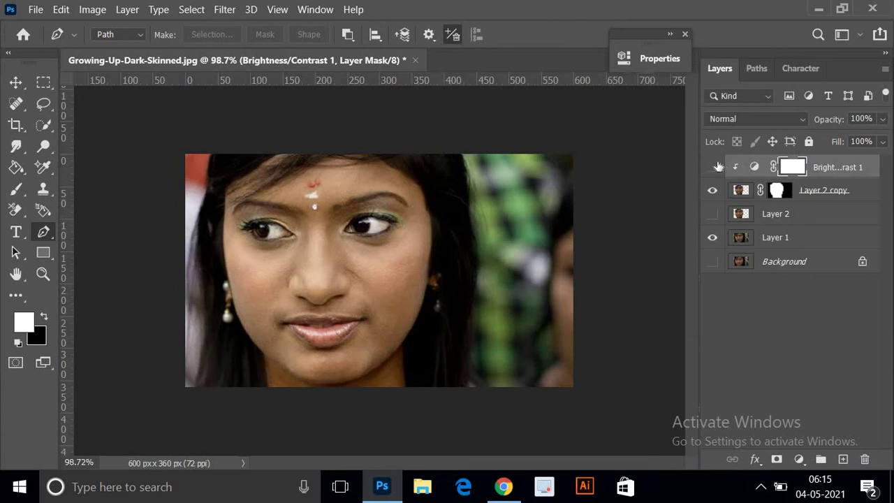
Step: Toggle the Brightness/Contrast adjustment's visibility to compare the skin with and without it
{"action": "left_click", "coordinate": [713, 167]}
{"action": "scroll", "coordinate": [325, 230], "scroll_direction": "down", "scroll_amount": 3}
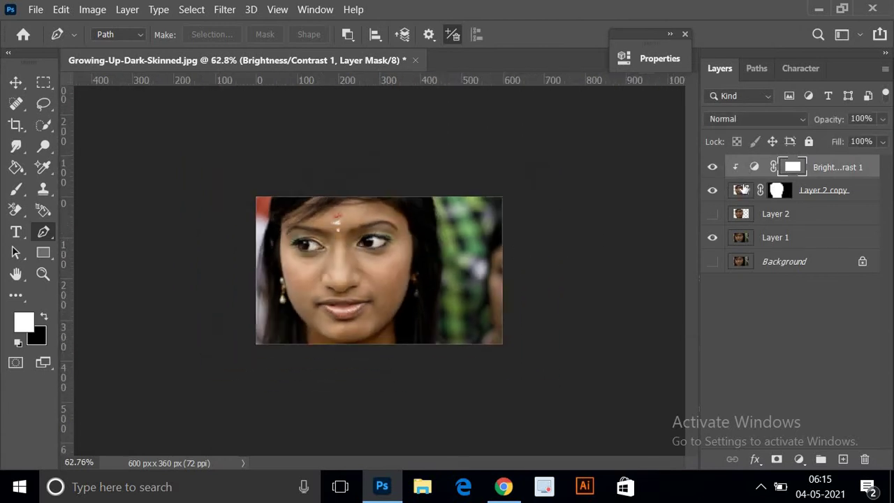
{"action": "left_click", "coordinate": [711, 167]}
{"action": "left_click", "coordinate": [712, 167]}
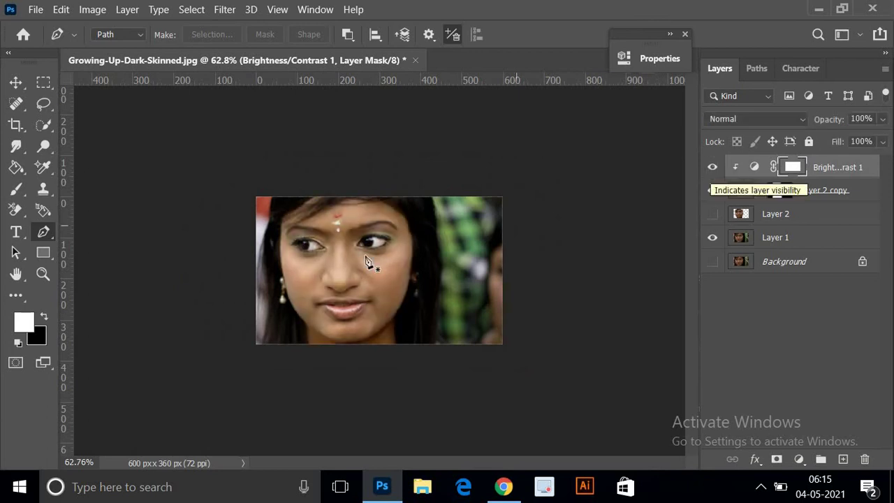
Step: On Layer 2 copy, start a Pen path at the mouth corner on the image's left and trace the upper lip to the cupid's bow
{"action": "scroll", "coordinate": [368, 261], "scroll_direction": "up", "scroll_amount": 4}
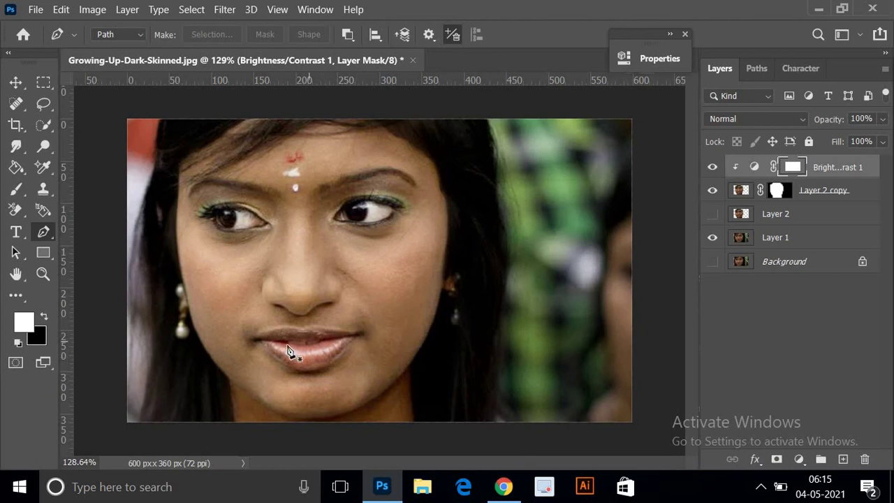
{"action": "scroll", "coordinate": [293, 349], "scroll_direction": "up", "scroll_amount": 2}
{"action": "left_click_drag", "start_coordinate": [342, 325], "coordinate": [495, 320]}
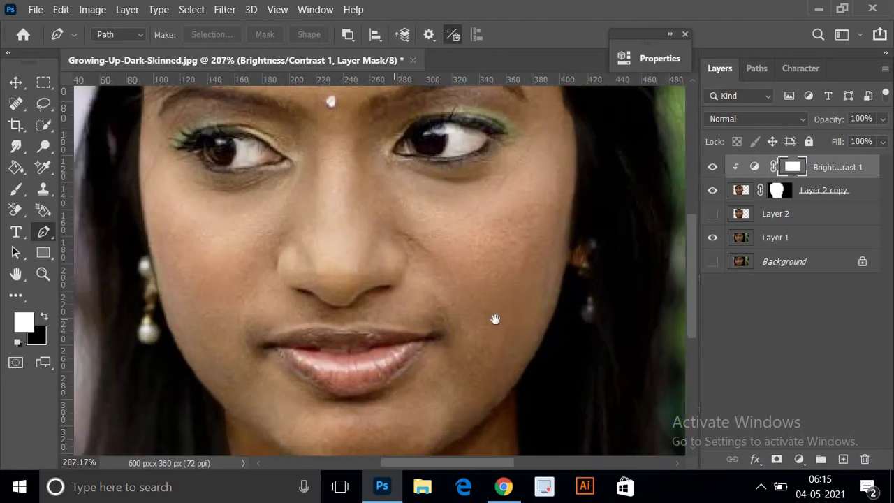
{"action": "scroll", "coordinate": [498, 318], "scroll_direction": "up", "scroll_amount": 1}
{"action": "scroll", "coordinate": [498, 322], "scroll_direction": "up", "scroll_amount": 2}
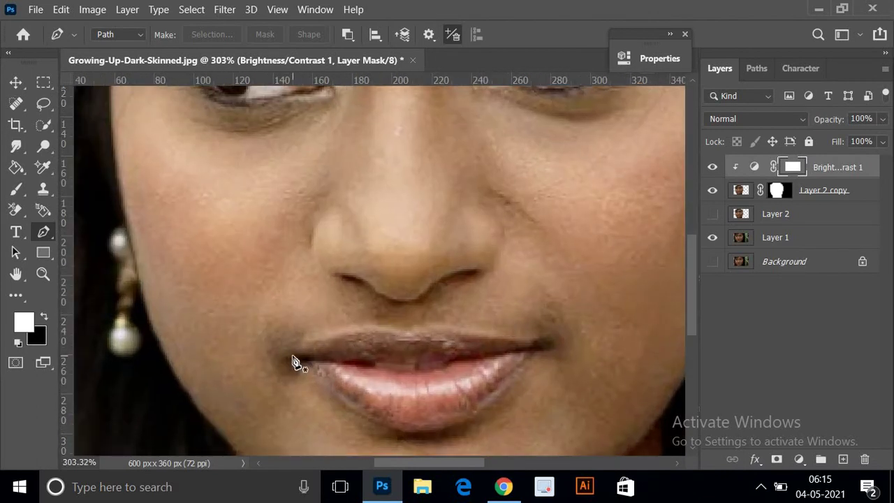
{"action": "scroll", "coordinate": [292, 362], "scroll_direction": "up", "scroll_amount": 2}
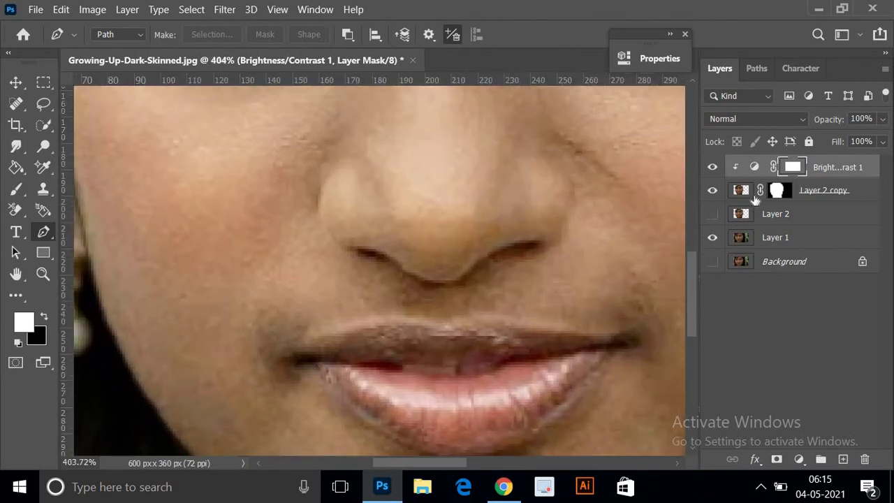
{"action": "left_click", "coordinate": [739, 192]}
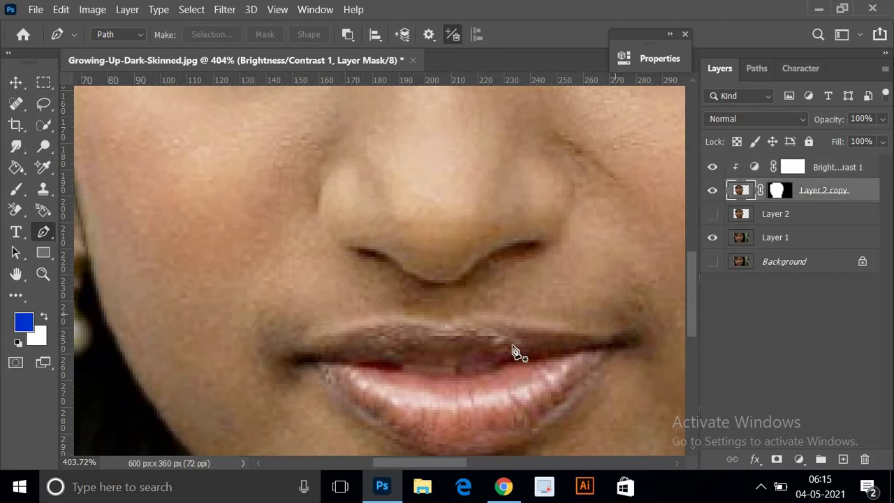
{"action": "left_click", "coordinate": [291, 357]}
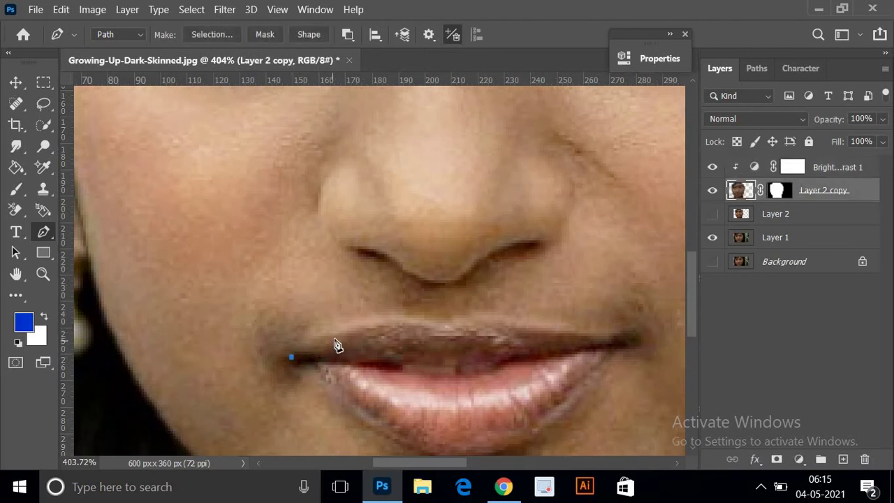
{"action": "left_click_drag", "start_coordinate": [343, 337], "coordinate": [334, 338]}
{"action": "left_click_drag", "start_coordinate": [420, 322], "coordinate": [452, 328]}
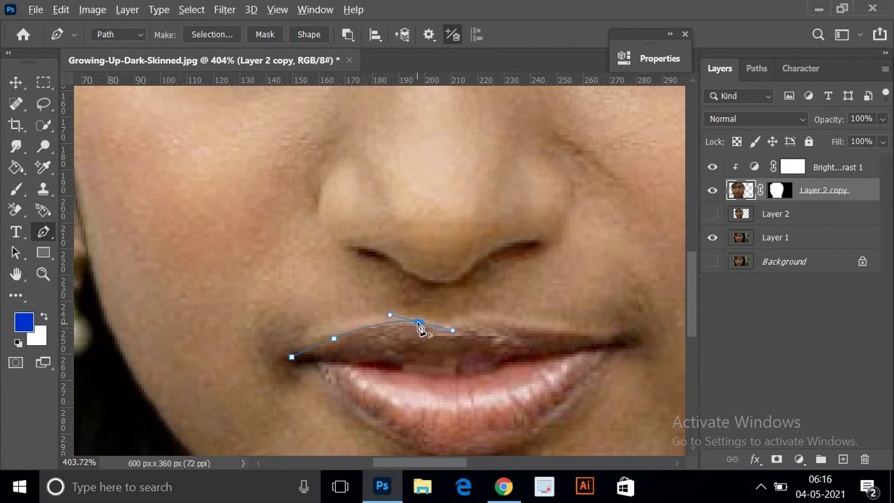
{"action": "left_click", "coordinate": [421, 322], "text": "alt"}
{"action": "key", "text": "ctrl+z"}
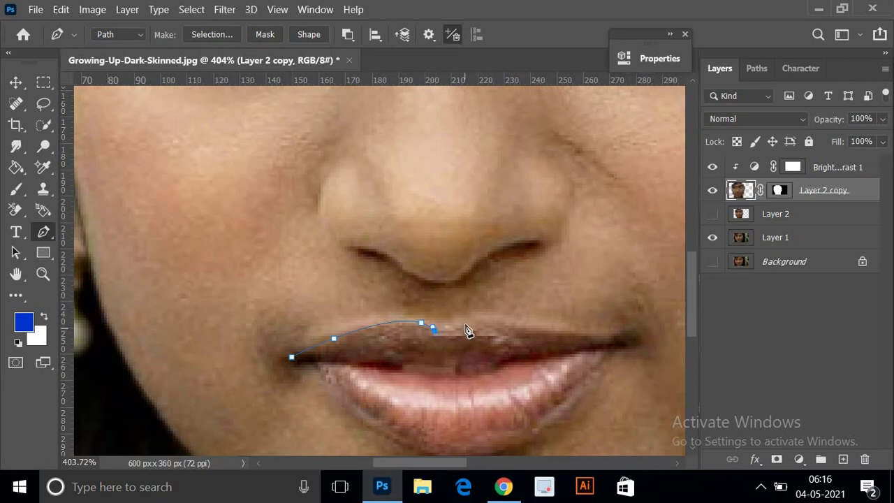
Step: Continue the path along the upper lip from the cupid's bow towards the mouth corner on the image's right
{"action": "mouse_move", "coordinate": [460, 321]}
{"action": "left_mouse_down"}
{"action": "mouse_move", "coordinate": [475, 313]}
{"action": "mouse_move", "coordinate": [465, 307]}
{"action": "mouse_move", "coordinate": [461, 322]}
{"action": "left_mouse_up"}
{"action": "left_click_drag", "start_coordinate": [584, 334], "coordinate": [606, 340]}
{"action": "mouse_move", "coordinate": [659, 346]}
{"action": "left_mouse_down"}
{"action": "mouse_move", "coordinate": [706, 350]}
{"action": "mouse_move", "coordinate": [646, 350]}
{"action": "left_mouse_up"}
{"action": "key", "text": "ctrl+z"}
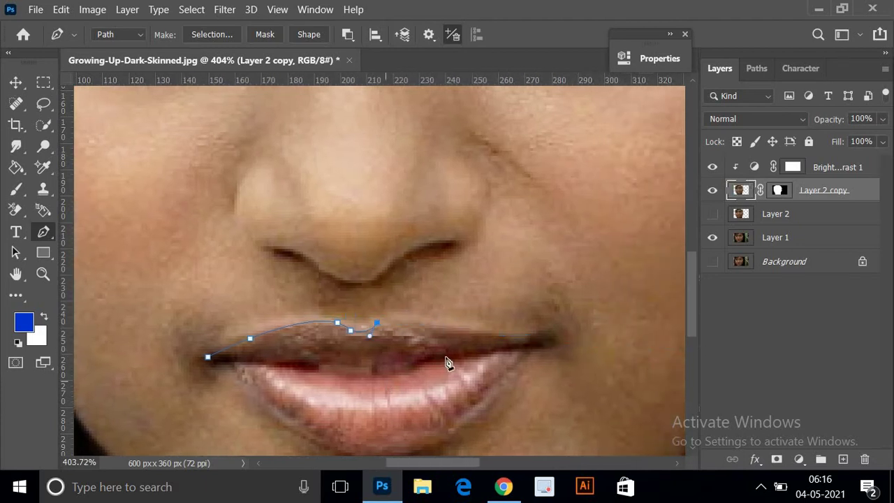
{"action": "left_click_drag", "start_coordinate": [445, 357], "coordinate": [612, 374]}
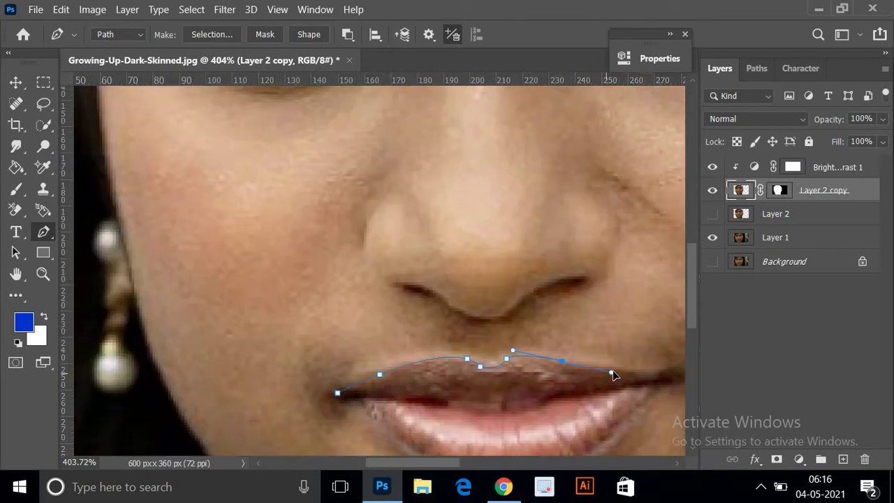
{"action": "left_click", "coordinate": [566, 361], "text": "alt"}
{"action": "left_click_drag", "start_coordinate": [595, 369], "coordinate": [494, 381]}
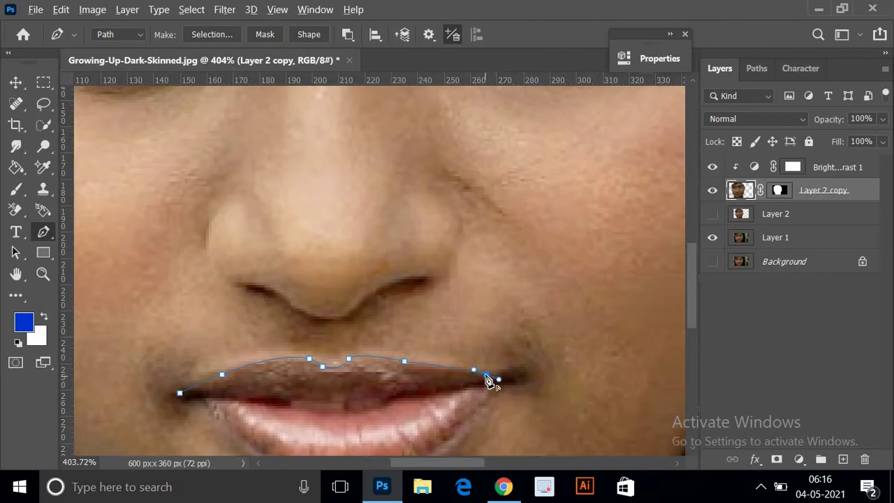
Step: Wrap the path around the mouth corner on the image's right with closely spaced anchor points
{"action": "left_click", "coordinate": [507, 371]}
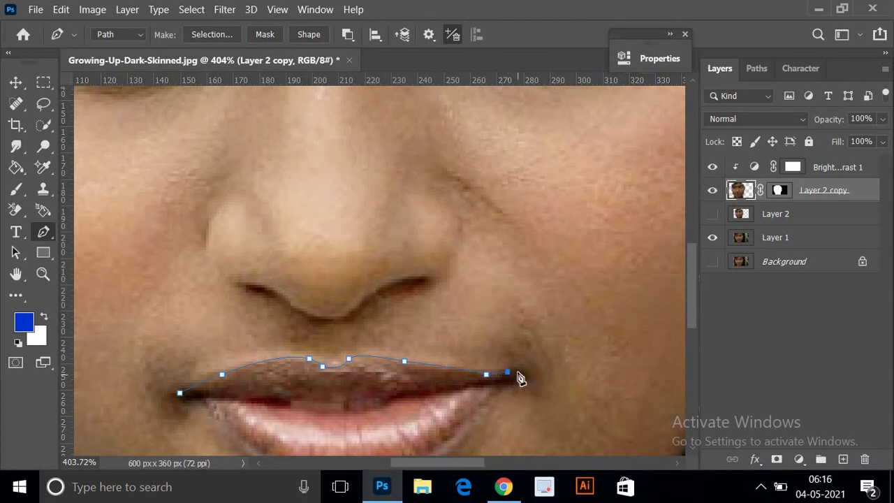
{"action": "left_click", "coordinate": [518, 372]}
{"action": "left_click", "coordinate": [518, 379]}
{"action": "left_click_drag", "start_coordinate": [513, 385], "coordinate": [507, 385]}
{"action": "left_click", "coordinate": [502, 385]}
{"action": "left_click_drag", "start_coordinate": [502, 371], "coordinate": [529, 323]}
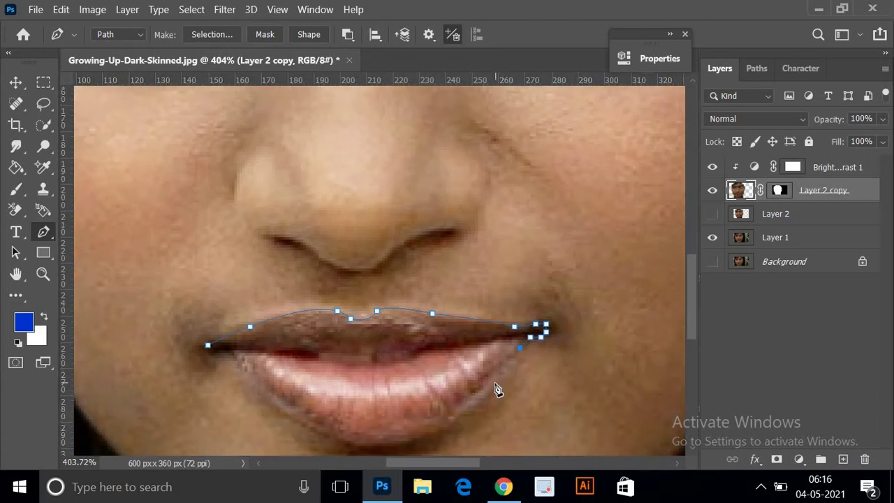
Step: Trace the lower lip's edge from the image's right side down to a curved anchor at its lowest point
{"action": "left_click_drag", "start_coordinate": [501, 381], "coordinate": [508, 357]}
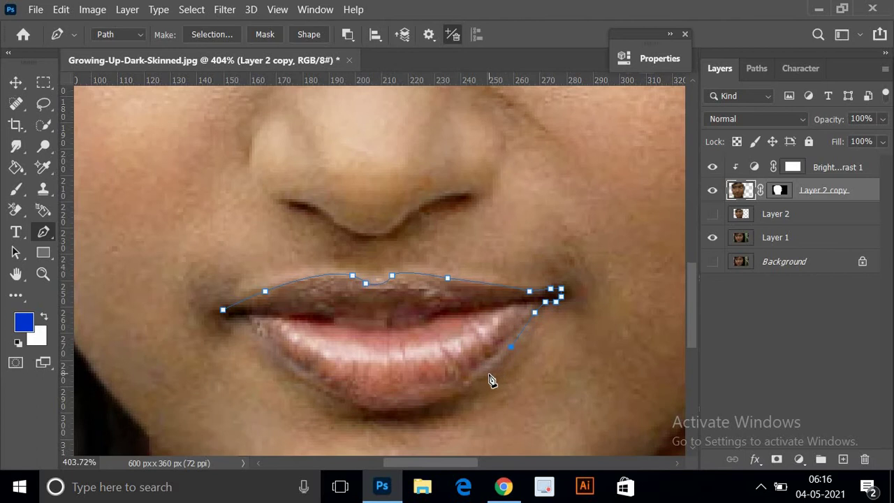
{"action": "left_click", "coordinate": [484, 378]}
{"action": "left_click_drag", "start_coordinate": [492, 387], "coordinate": [535, 328]}
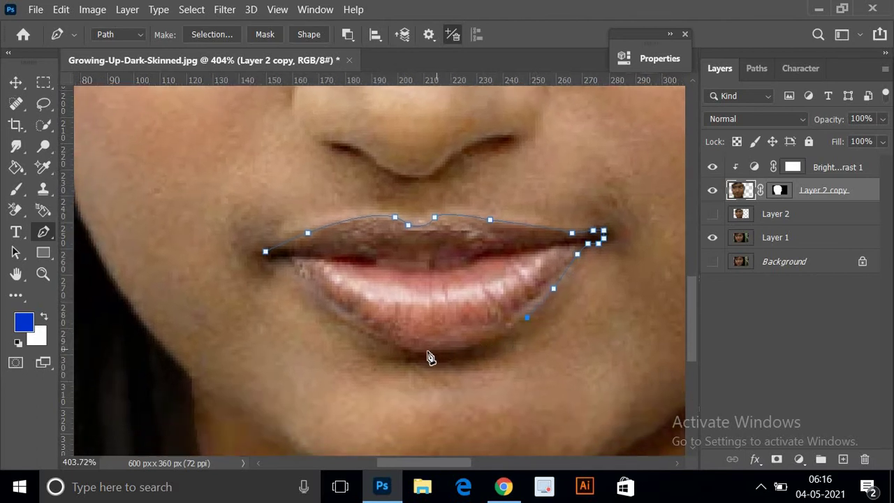
{"action": "left_click_drag", "start_coordinate": [423, 351], "coordinate": [389, 341]}
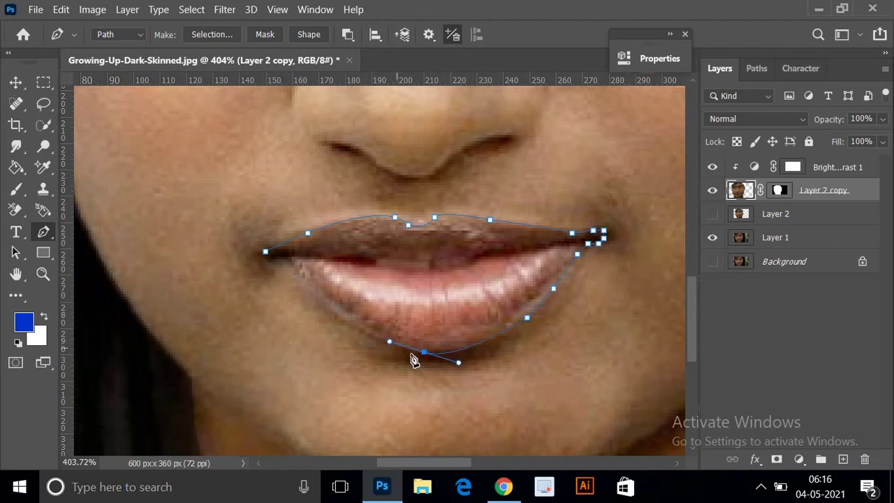
{"action": "left_click", "coordinate": [423, 353], "text": "alt"}
{"action": "key", "text": "ctrl+z"}
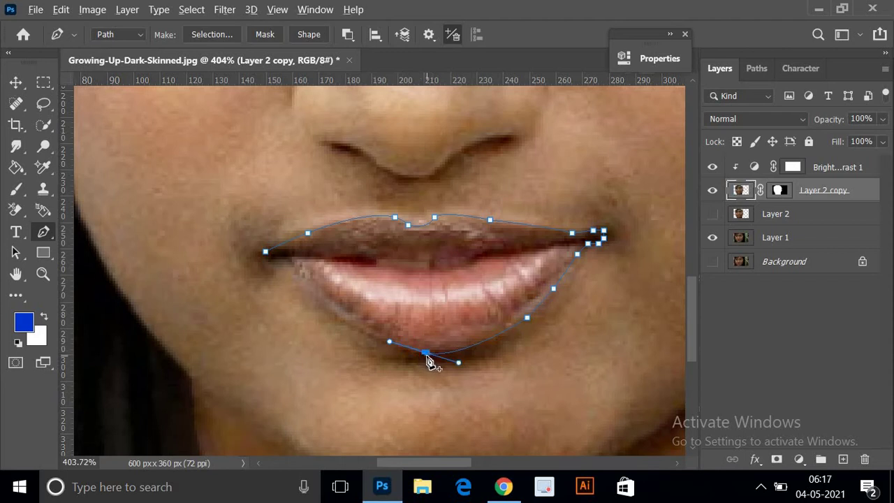
{"action": "left_click", "coordinate": [427, 354]}
{"action": "key", "text": "ctrl+z"}
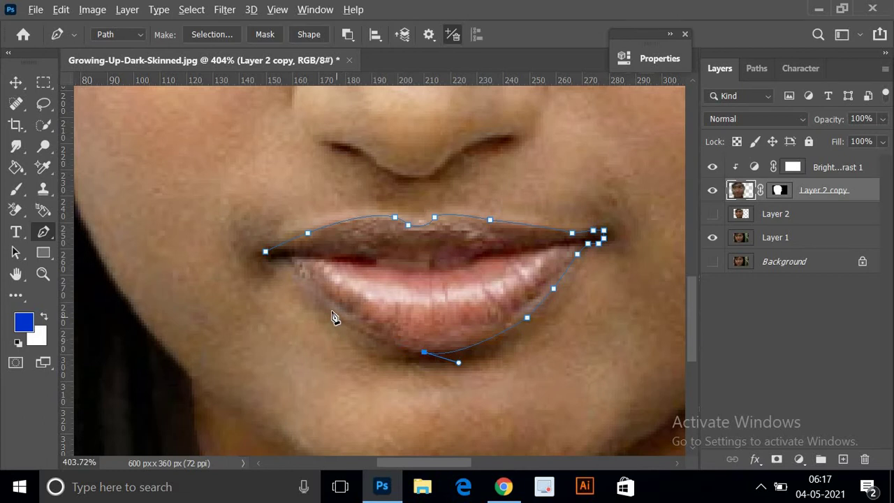
Step: Trace the rest of the lower lip up to the mouth corner on the image's left and close the path
{"action": "left_click", "coordinate": [333, 316]}
{"action": "left_click_drag", "start_coordinate": [326, 301], "coordinate": [279, 280]}
{"action": "left_click", "coordinate": [331, 313], "text": "alt"}
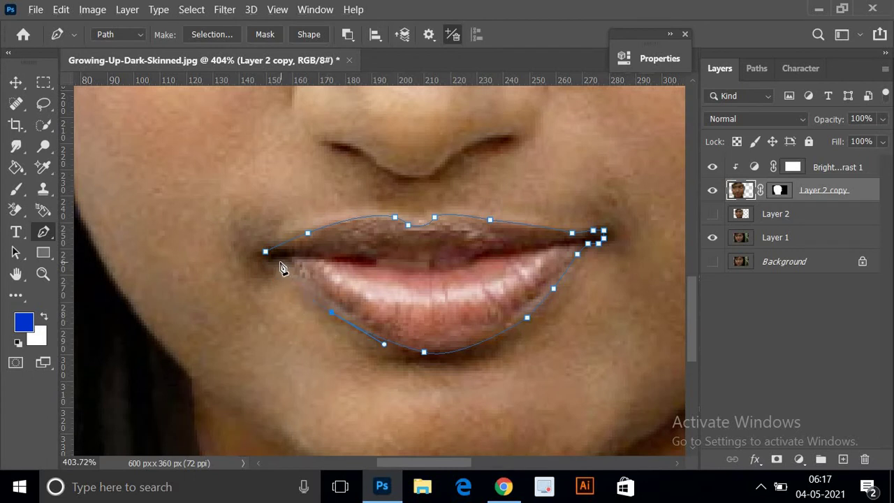
{"action": "left_click", "coordinate": [280, 263]}
{"action": "left_click", "coordinate": [266, 252]}
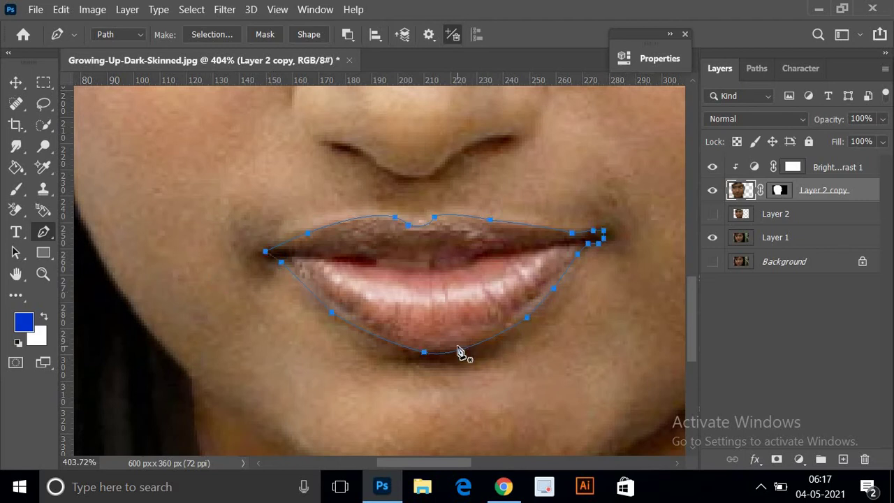
Step: Convert the closed lip path into a selection that covers only the lips
{"action": "key", "text": "ctrl+Return"}
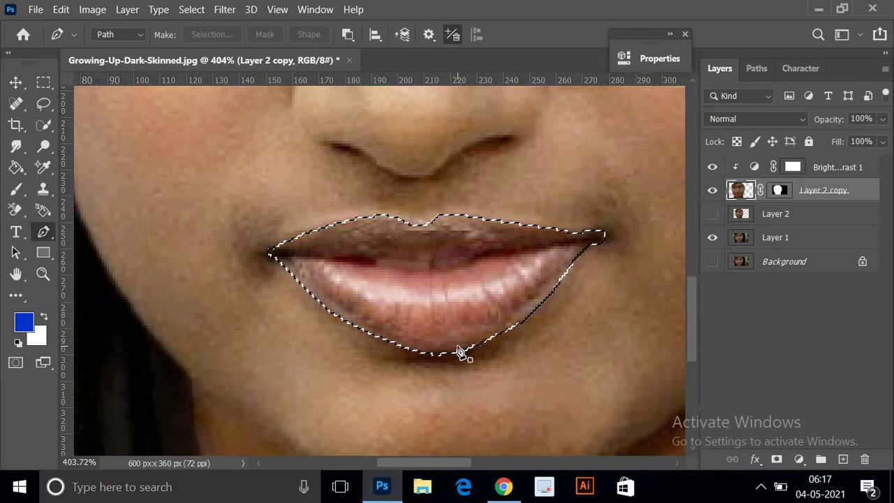
{"action": "scroll", "coordinate": [459, 351], "scroll_direction": "down", "scroll_amount": 5}
{"action": "scroll", "coordinate": [461, 353], "scroll_direction": "down", "scroll_amount": 5}
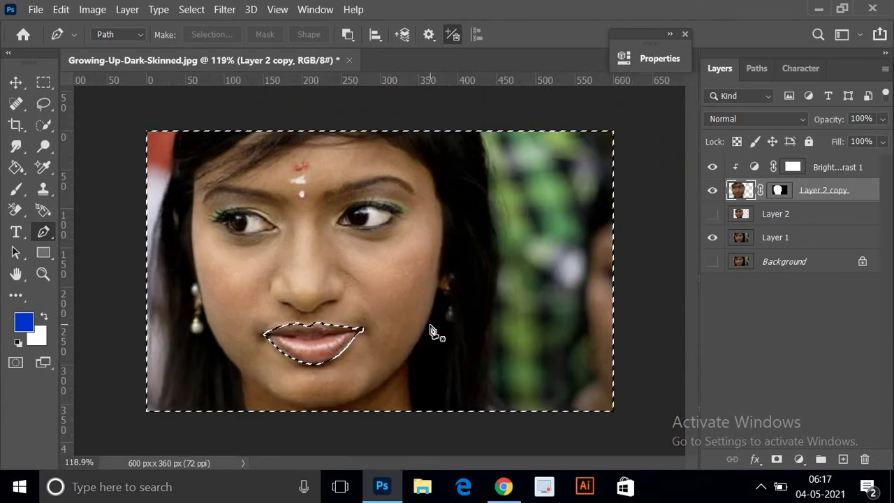
{"action": "key", "text": "ctrl+shift+i"}
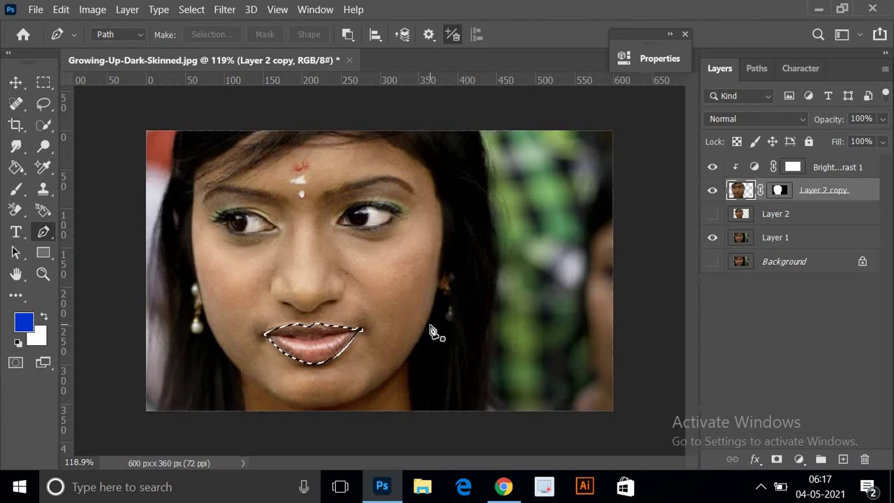
Step: Refine the lip selection in Select and Mask by brushing the Refine Edge Brush along the lower lip's edge, and apply it
{"action": "scroll", "coordinate": [317, 358], "scroll_direction": "up", "scroll_amount": 3}
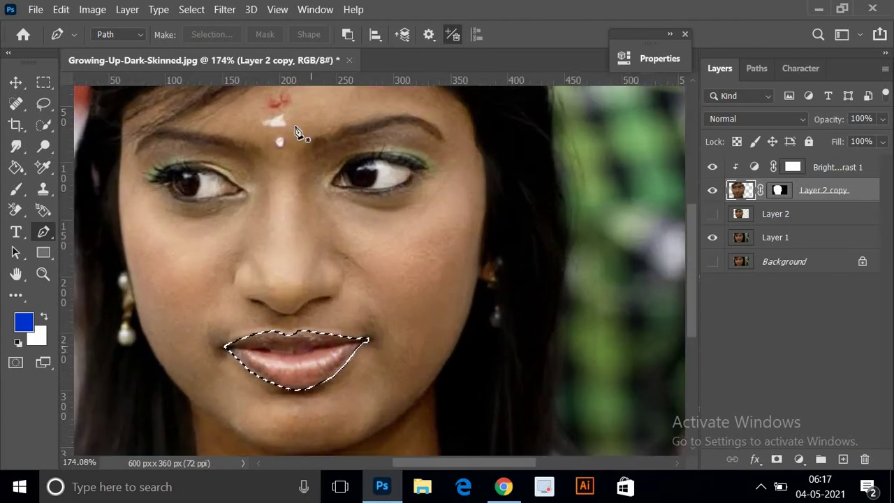
{"action": "left_click", "coordinate": [187, 9]}
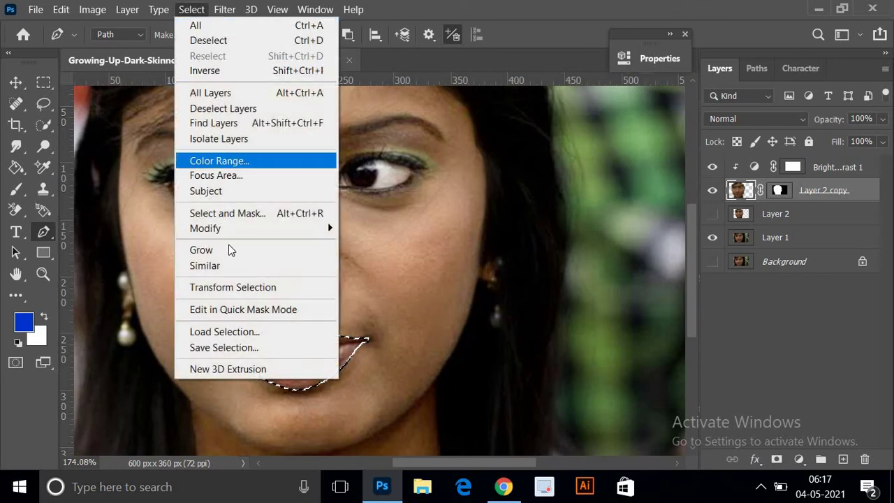
{"action": "left_click", "coordinate": [236, 213]}
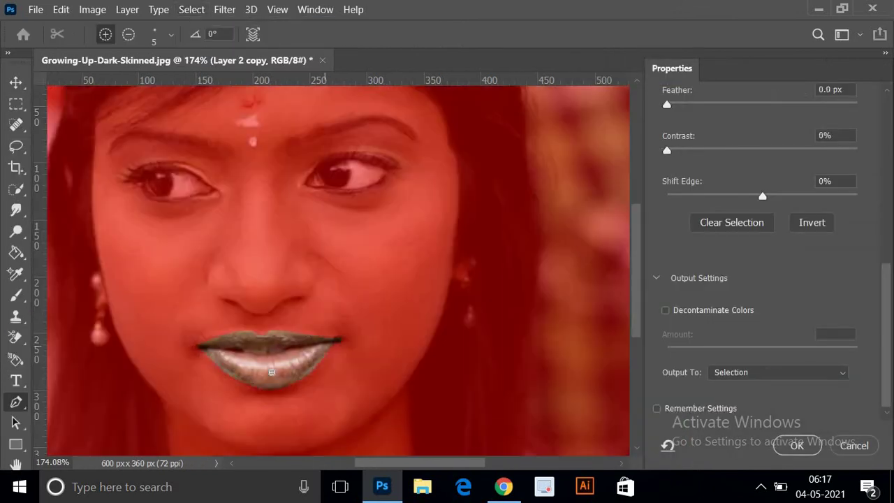
{"action": "scroll", "coordinate": [271, 372], "scroll_direction": "up", "scroll_amount": 2}
{"action": "scroll", "coordinate": [272, 372], "scroll_direction": "up", "scroll_amount": 3}
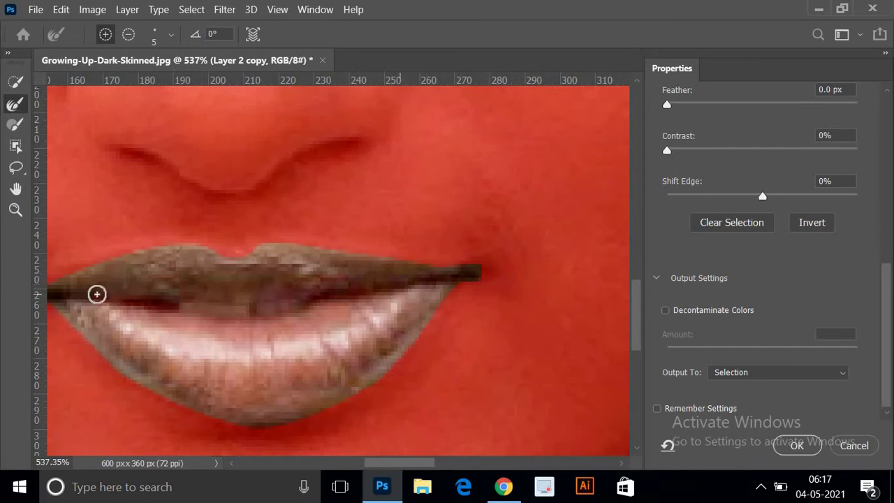
{"action": "left_click_drag", "start_coordinate": [238, 332], "coordinate": [410, 332]}
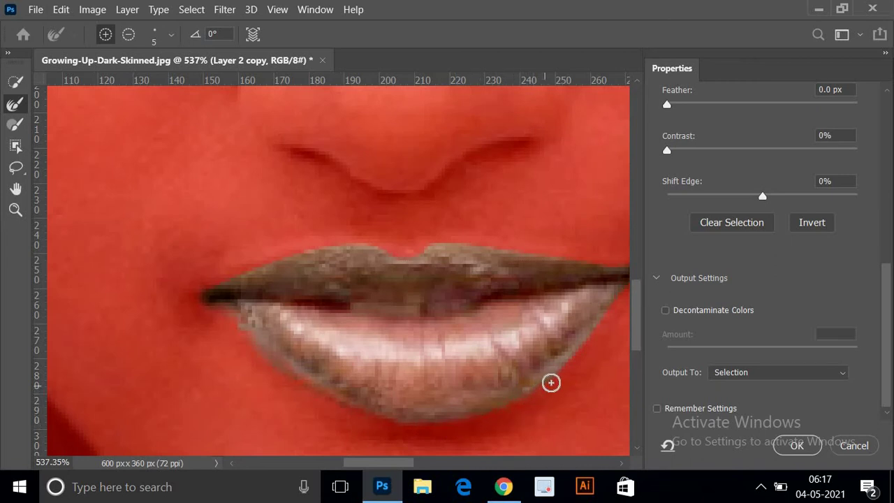
{"action": "left_click_drag", "start_coordinate": [557, 375], "coordinate": [562, 367]}
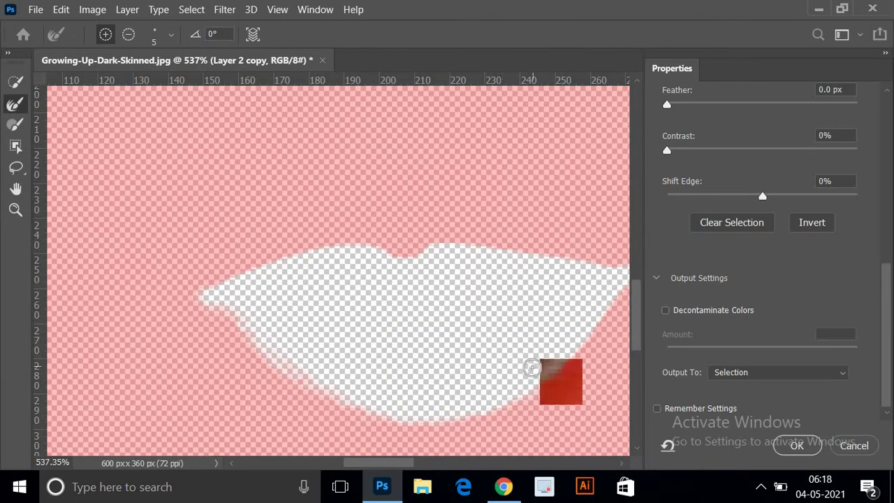
{"action": "key", "text": "Return"}
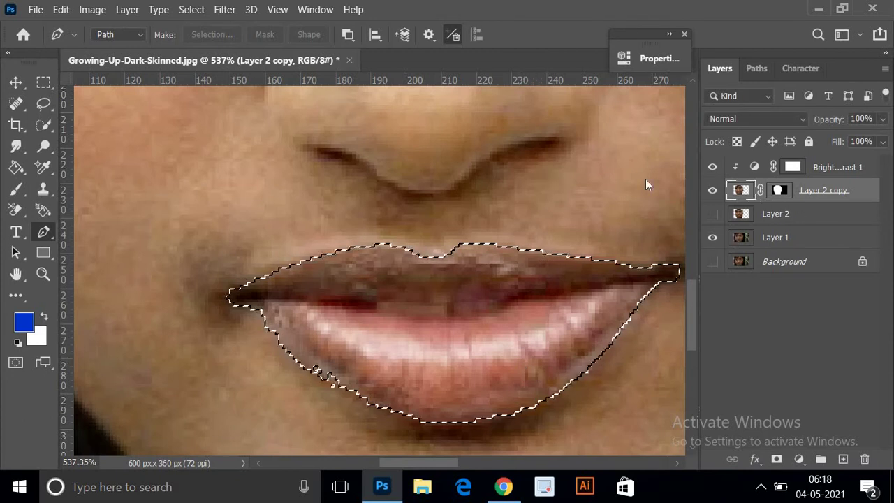
Step: Reopen the lip selection in Select and Mask and refine the edges along the lower lip, mouth corner and upper lip
{"action": "left_click", "coordinate": [191, 9]}
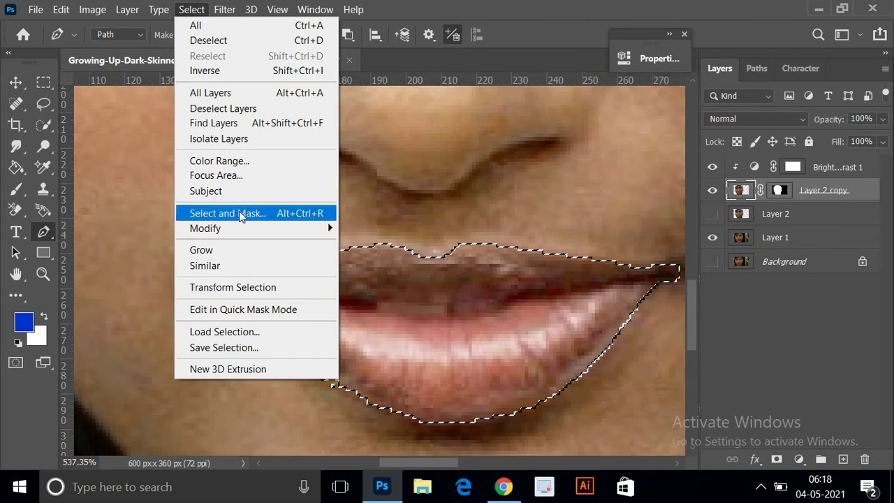
{"action": "left_click", "coordinate": [239, 211]}
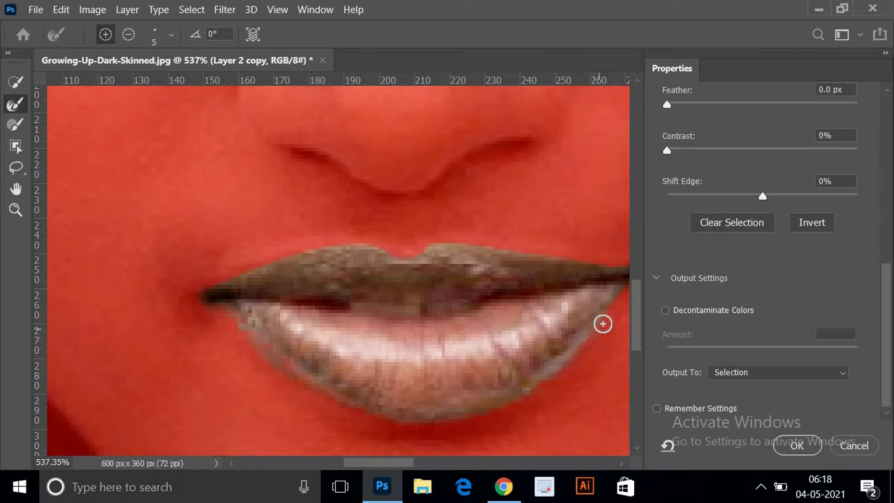
{"action": "left_click_drag", "start_coordinate": [567, 347], "coordinate": [451, 405]}
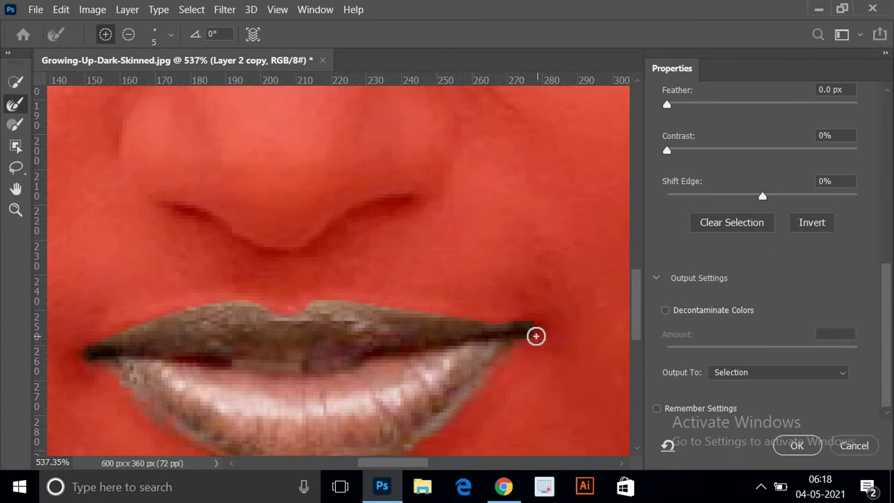
{"action": "left_click_drag", "start_coordinate": [530, 325], "coordinate": [493, 321]}
{"action": "left_click", "coordinate": [406, 306]}
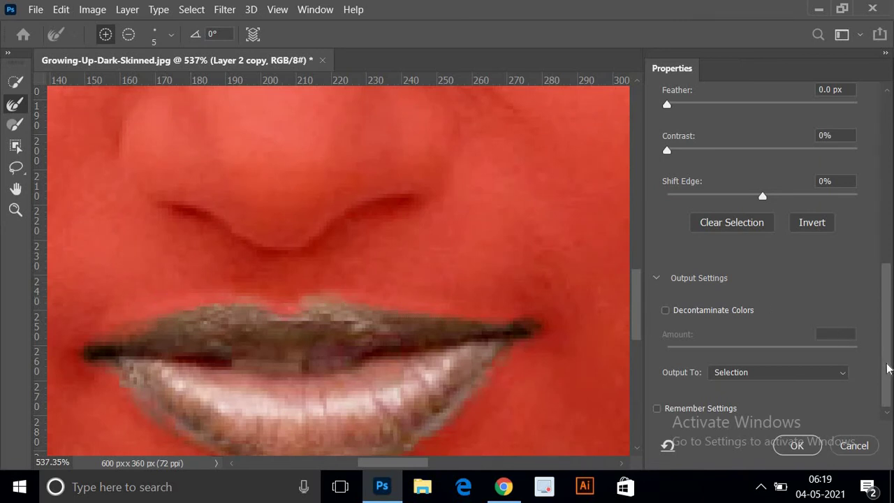
Step: Set the lip selection's global refinements to Smooth 9, Feather 1.4 px and Contrast 3%
{"action": "scroll", "coordinate": [887, 369], "scroll_direction": "up", "scroll_amount": 8}
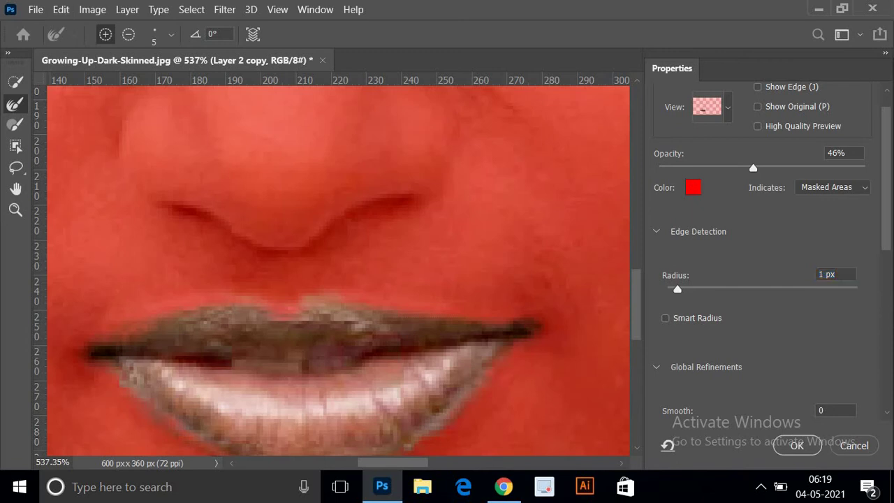
{"action": "scroll", "coordinate": [338, 271], "scroll_direction": "down", "scroll_amount": 2}
{"action": "scroll", "coordinate": [738, 332], "scroll_direction": "down", "scroll_amount": 4}
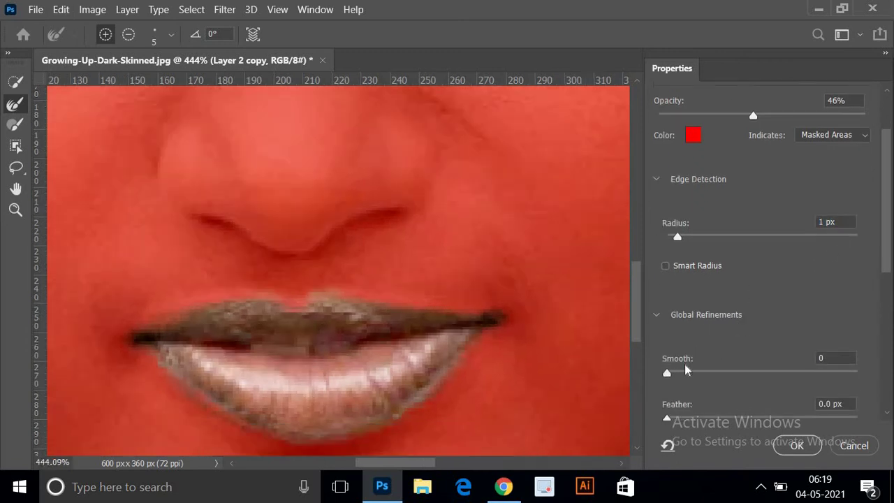
{"action": "left_click_drag", "start_coordinate": [676, 372], "coordinate": [681, 375]}
{"action": "scroll", "coordinate": [672, 377], "scroll_direction": "down", "scroll_amount": 1}
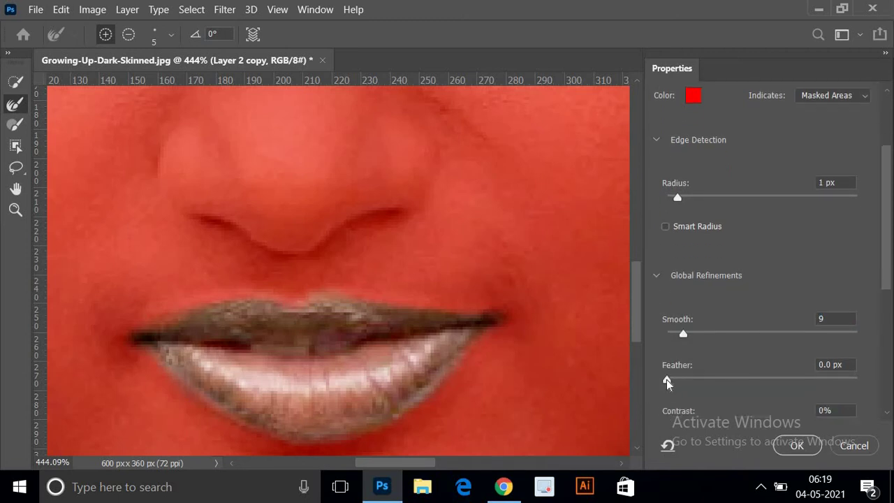
{"action": "left_click_drag", "start_coordinate": [672, 380], "coordinate": [677, 380]}
{"action": "scroll", "coordinate": [683, 384], "scroll_direction": "down", "scroll_amount": 1}
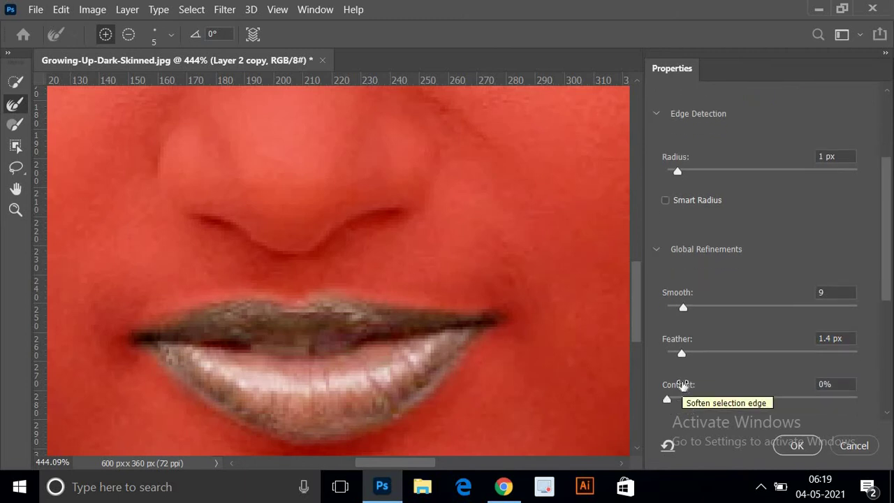
{"action": "scroll", "coordinate": [683, 384], "scroll_direction": "down", "scroll_amount": 1}
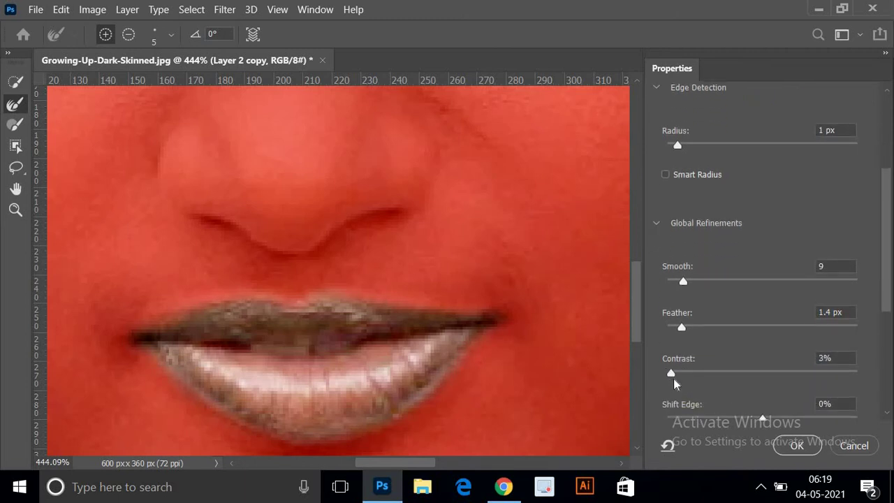
{"action": "scroll", "coordinate": [675, 377], "scroll_direction": "down", "scroll_amount": 8}
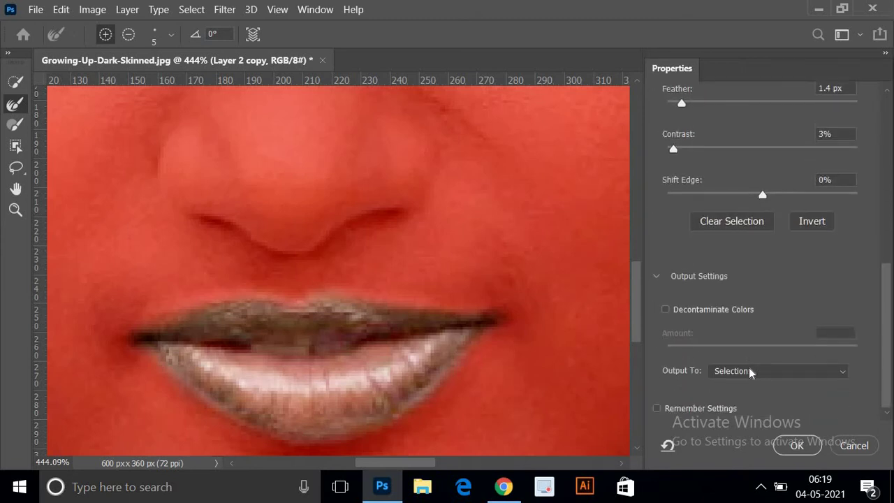
Step: Output the refined lip selection as a New Layer with Layer Mask
{"action": "key", "text": "ctrl+minus"}
{"action": "key", "text": "ctrl+minus"}
{"action": "key", "text": "ctrl+minus"}
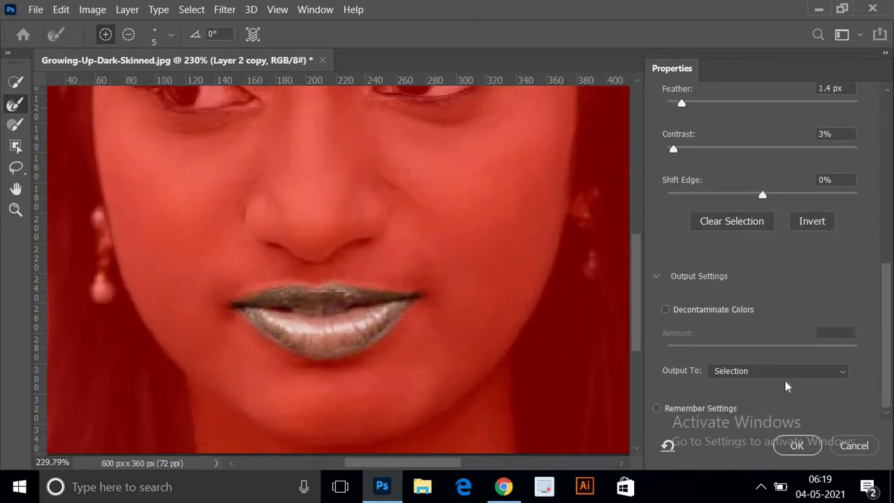
{"action": "left_click", "coordinate": [782, 372]}
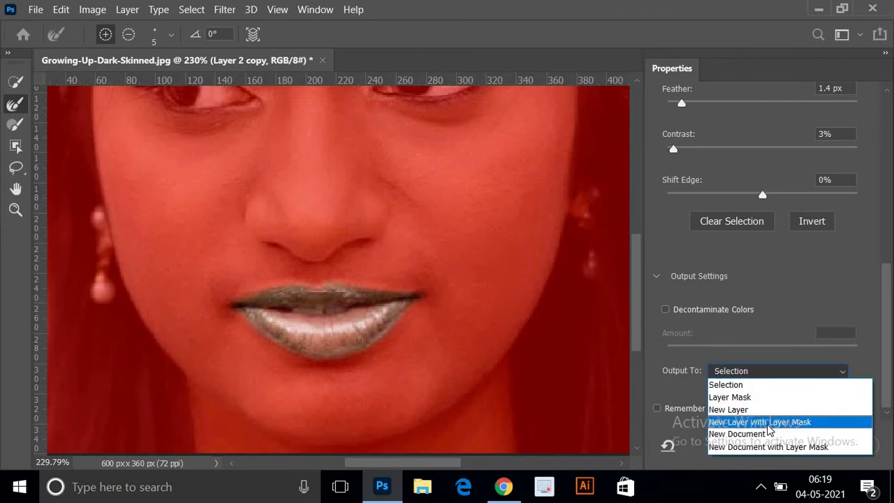
{"action": "left_click", "coordinate": [768, 423]}
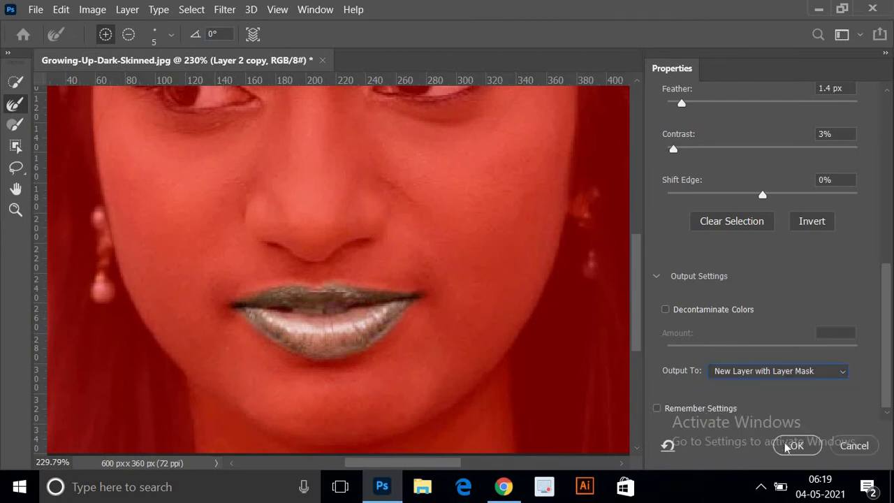
{"action": "left_click", "coordinate": [788, 445]}
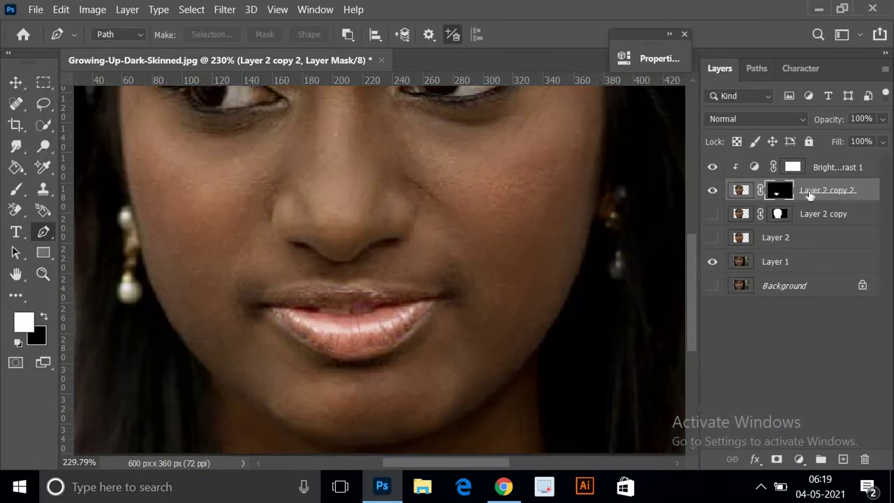
Step: Move the masked lips layer above the Brightness/Contrast adjustment and toggle its visibility to compare the lips
{"action": "left_click_drag", "start_coordinate": [829, 187], "coordinate": [830, 166]}
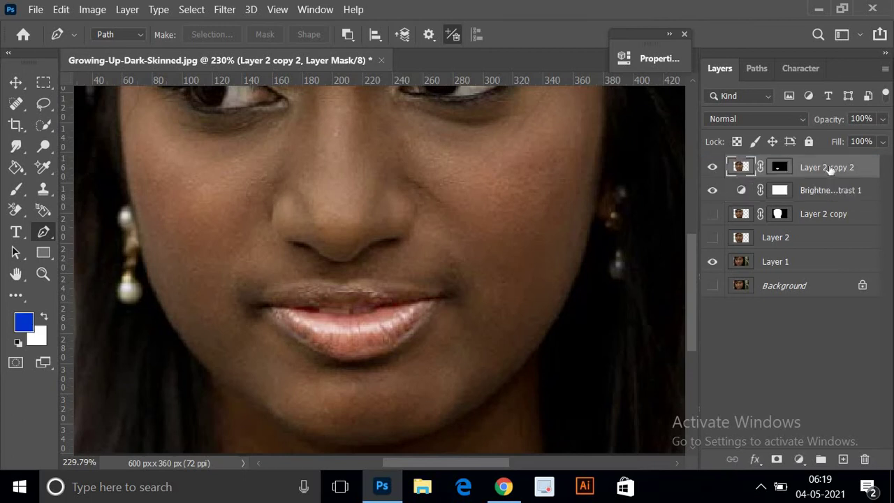
{"action": "left_click", "coordinate": [712, 168]}
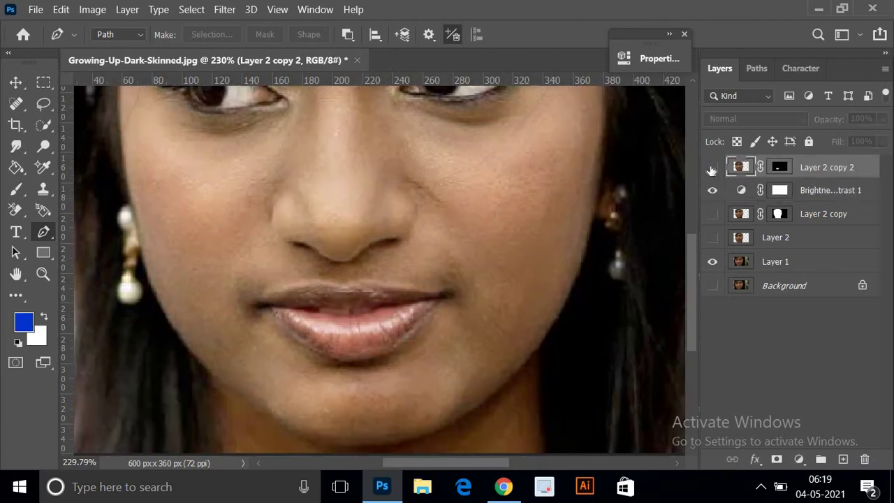
{"action": "left_click", "coordinate": [711, 168]}
{"action": "left_click", "coordinate": [711, 169]}
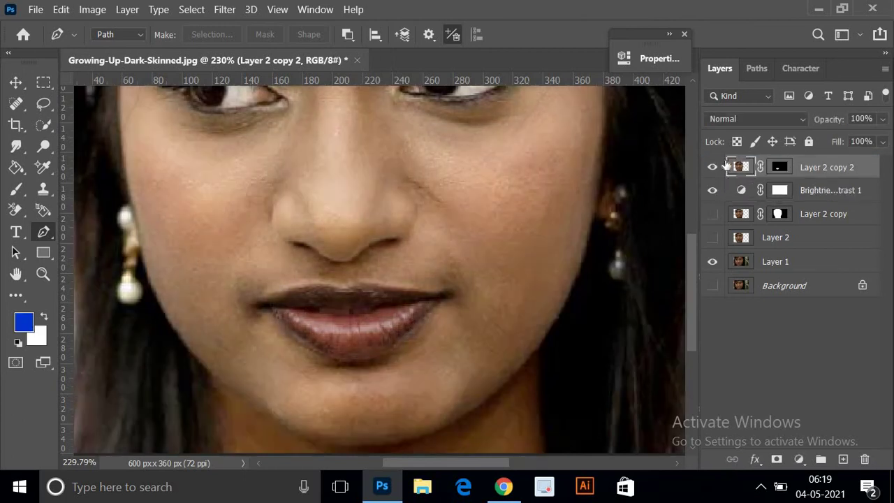
{"action": "left_click", "coordinate": [712, 167]}
{"action": "left_click", "coordinate": [712, 167]}
Step: Recolour the lips layer to a deep red with Hue/Saturation, setting Hue to -22 and raising the Saturation
{"action": "key", "text": "ctrl+u"}
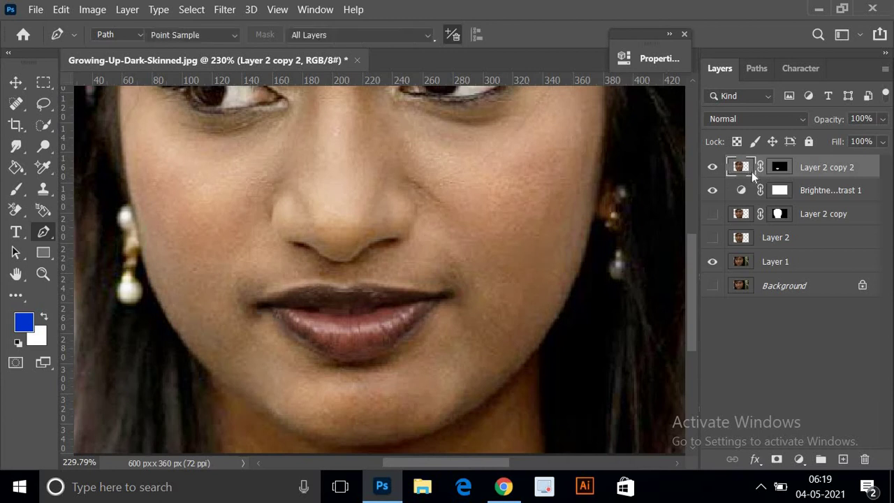
{"action": "left_click_drag", "start_coordinate": [607, 81], "coordinate": [749, 101]}
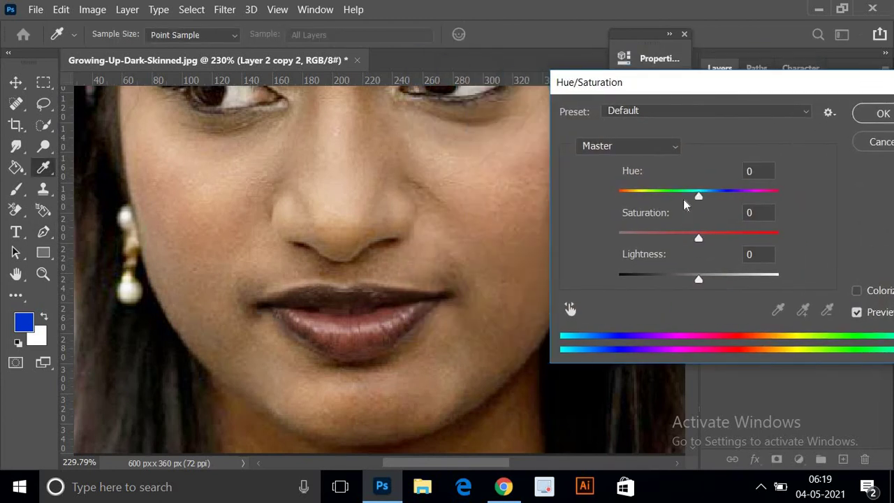
{"action": "left_click_drag", "start_coordinate": [698, 196], "coordinate": [676, 202]}
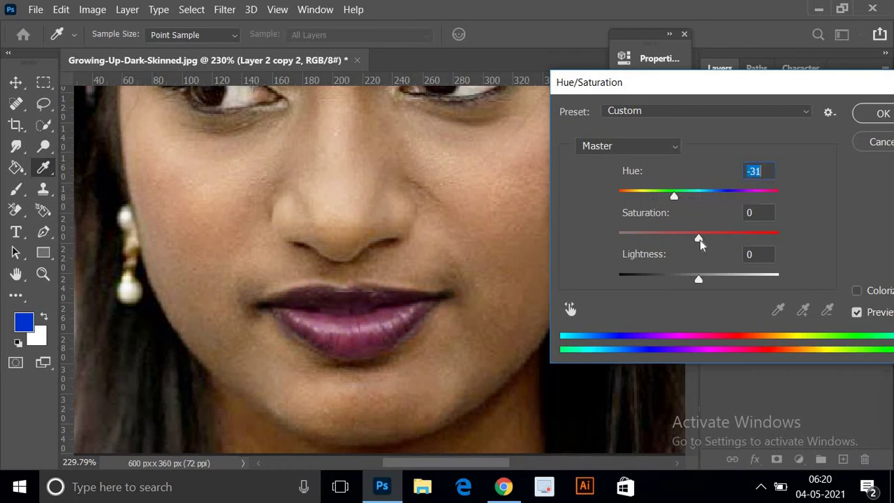
{"action": "left_click_drag", "start_coordinate": [699, 240], "coordinate": [746, 240]}
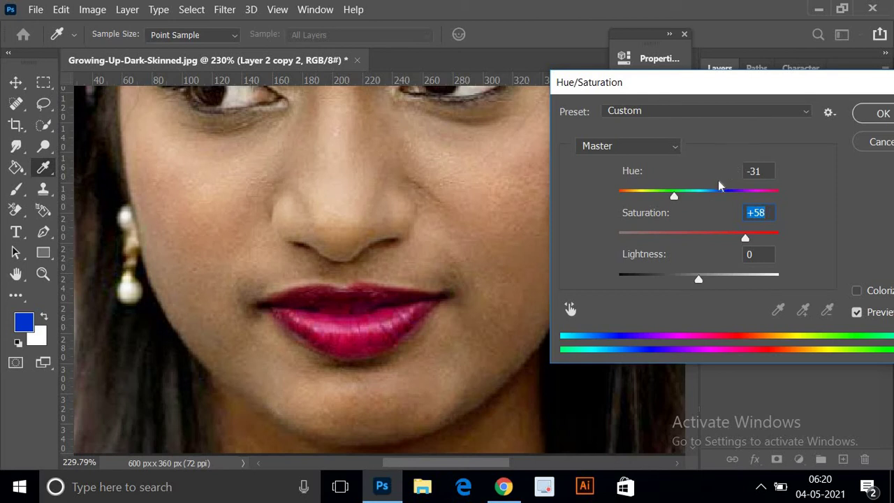
{"action": "mouse_move", "coordinate": [678, 196]}
{"action": "left_mouse_down"}
{"action": "mouse_move", "coordinate": [691, 195]}
{"action": "mouse_move", "coordinate": [671, 196]}
{"action": "mouse_move", "coordinate": [681, 195]}
{"action": "left_mouse_up"}
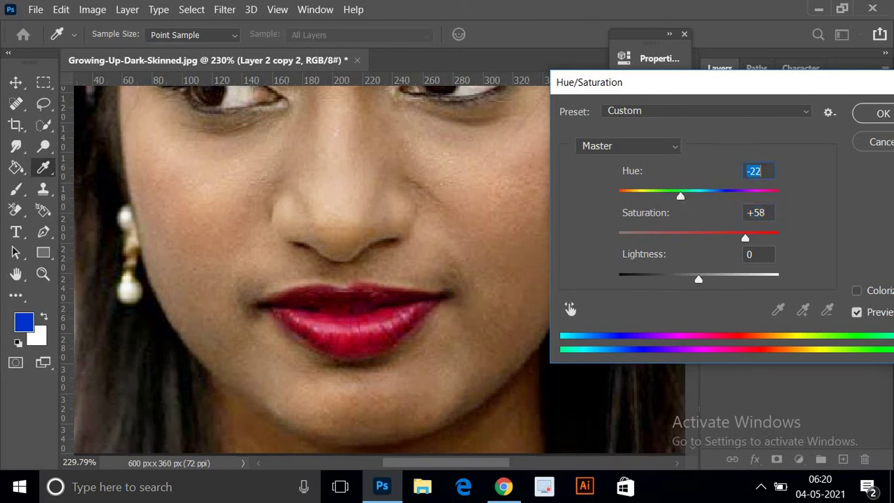
{"action": "mouse_move", "coordinate": [745, 234]}
{"action": "left_mouse_down"}
{"action": "mouse_move", "coordinate": [774, 234]}
{"action": "mouse_move", "coordinate": [735, 237]}
{"action": "mouse_move", "coordinate": [738, 244]}
{"action": "mouse_move", "coordinate": [730, 235]}
{"action": "left_mouse_up"}
{"action": "left_click", "coordinate": [882, 116]}
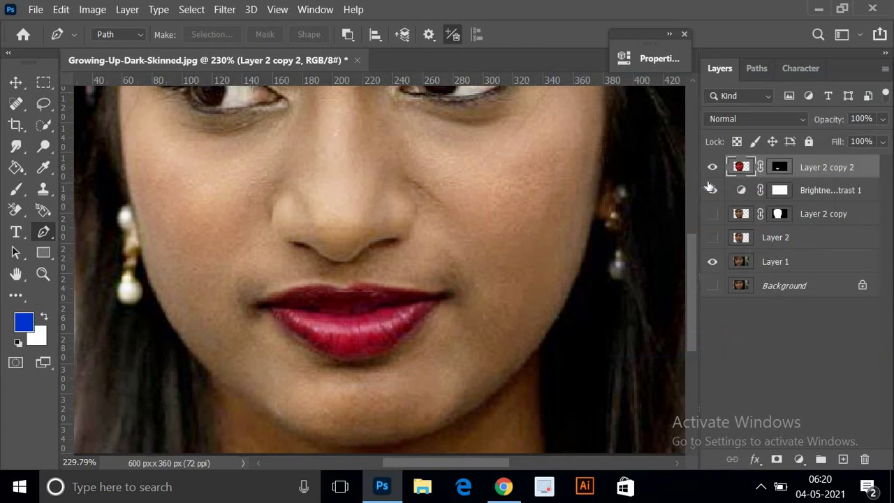
Step: Compare the image with and without the recoloured lips layer and the Brightness/Contrast adjustment by toggling their visibility
{"action": "scroll", "coordinate": [391, 278], "scroll_direction": "down", "scroll_amount": 5}
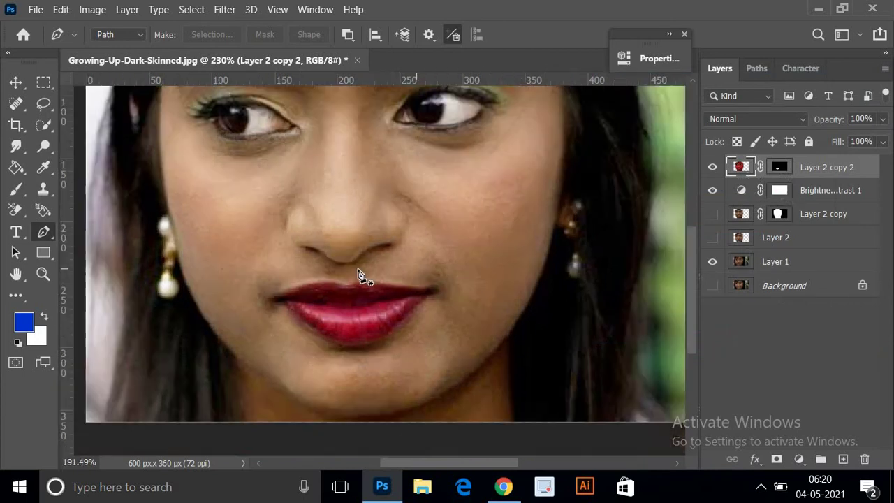
{"action": "left_click", "coordinate": [711, 169]}
{"action": "left_click", "coordinate": [710, 169]}
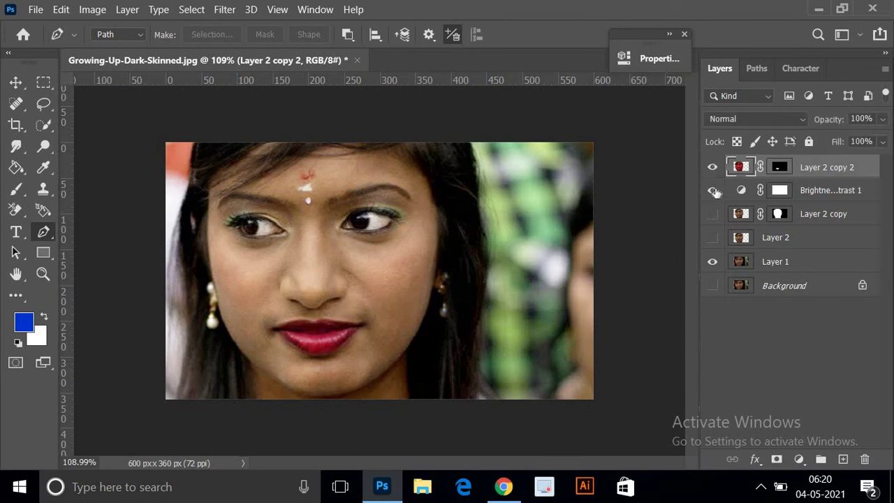
{"action": "left_click", "coordinate": [712, 190]}
{"action": "left_click", "coordinate": [712, 191]}
{"action": "left_click", "coordinate": [712, 168]}
{"action": "left_click", "coordinate": [712, 167]}
Step: Try merging the layers from Layer 2 up to the red-lips layer while Layer 2 and Layer 2 copy are hidden
{"action": "left_click", "coordinate": [773, 243]}
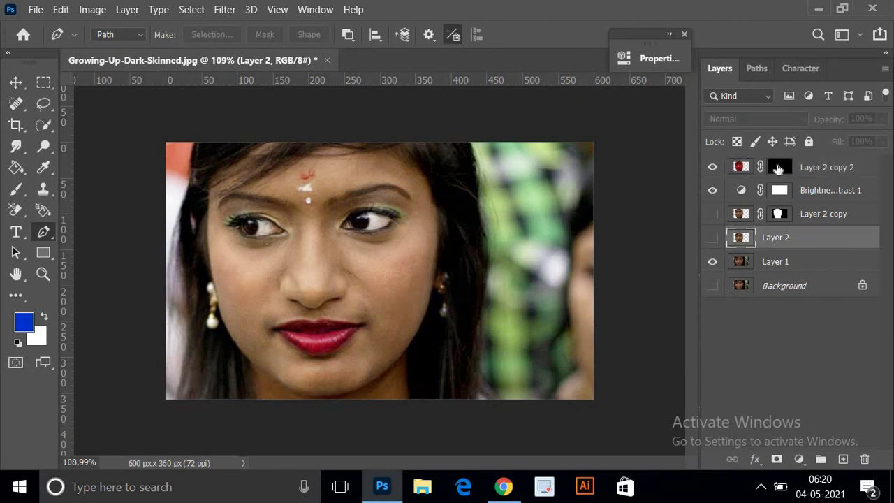
{"action": "left_click", "coordinate": [801, 170], "text": "shift"}
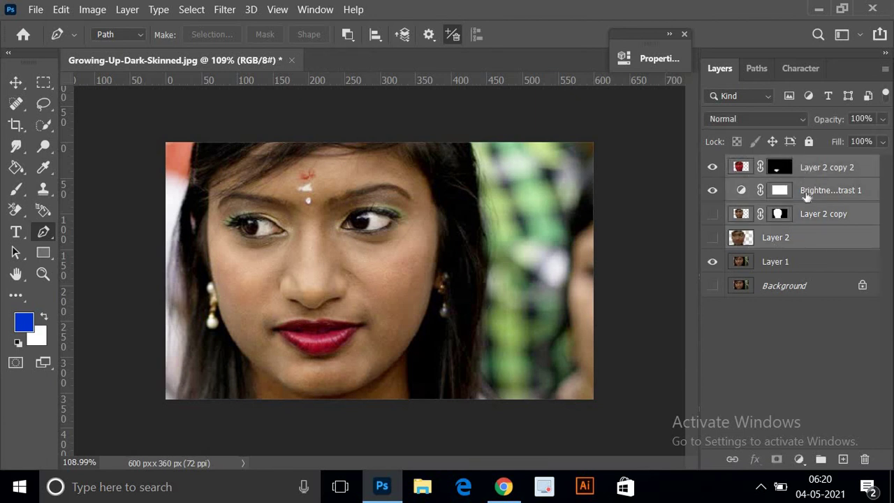
{"action": "left_click", "coordinate": [814, 238]}
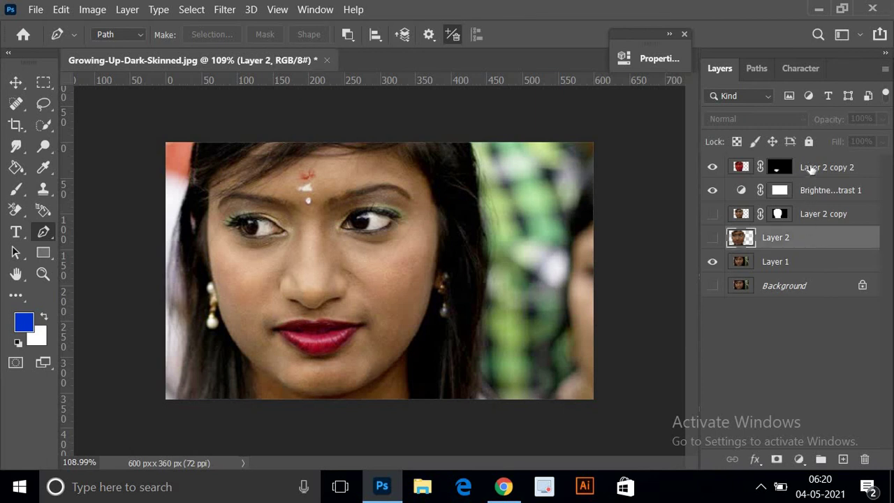
{"action": "left_click", "coordinate": [811, 170], "text": "shift"}
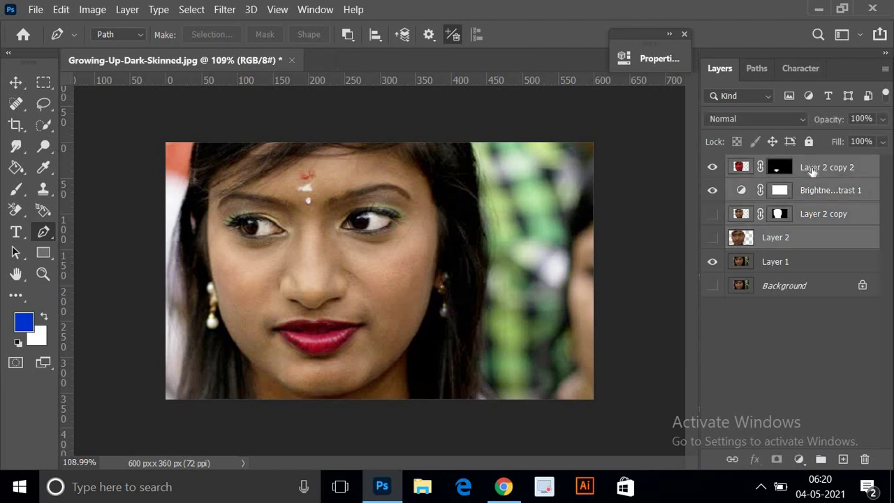
{"action": "key", "text": "ctrl+e"}
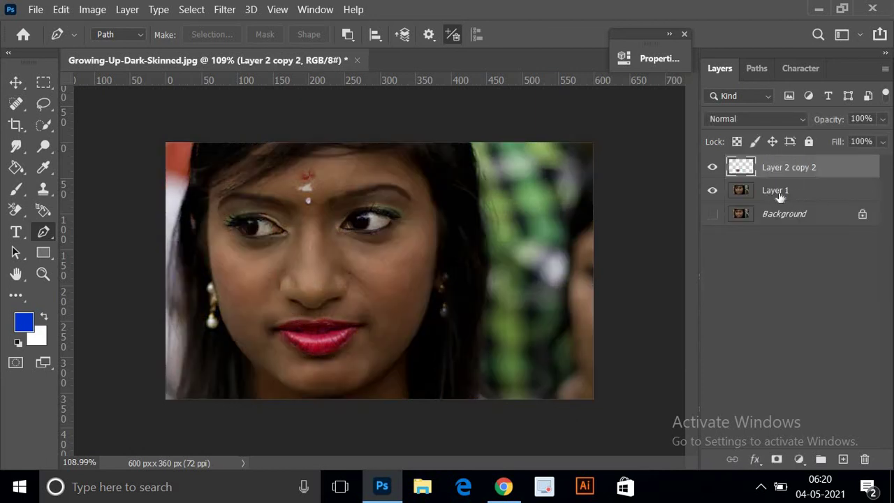
{"action": "key", "text": "ctrl+z"}
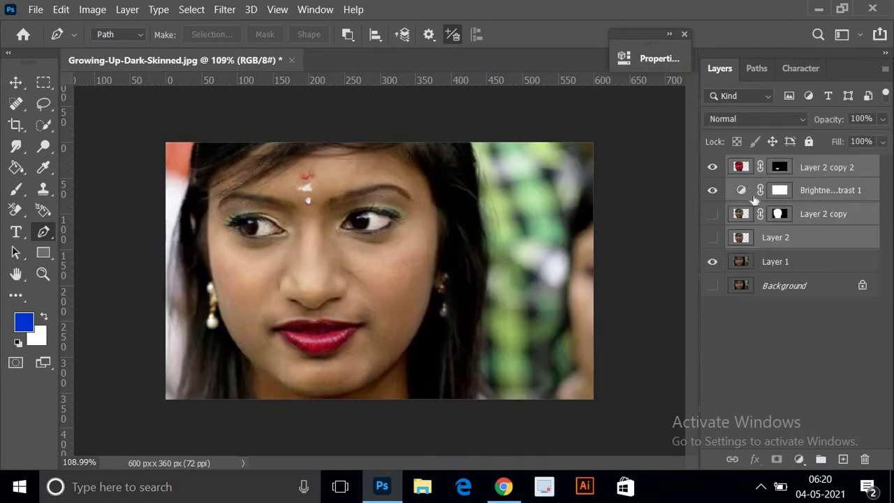
Step: Make Layer 2 and Layer 2 copy visible and try merging the selected layers, comparing the result with the merged layer on and off
{"action": "left_click", "coordinate": [714, 238]}
{"action": "key", "text": "ctrl+e"}
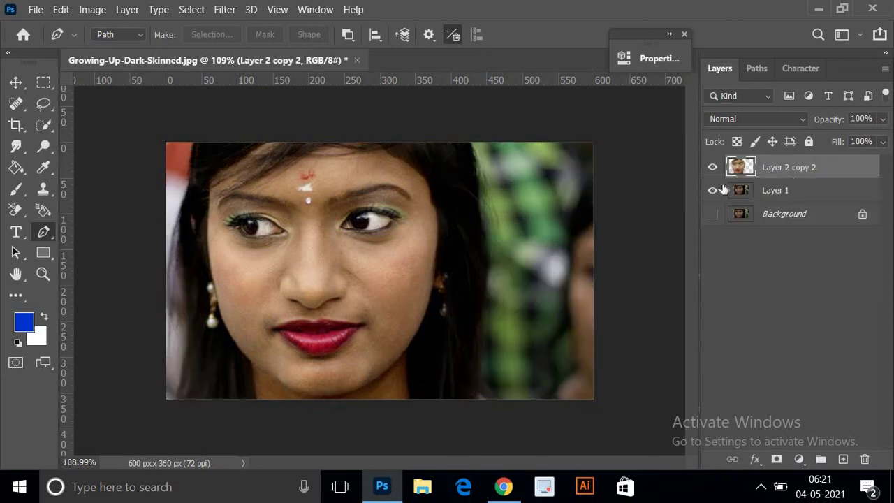
{"action": "key", "text": "ctrl+z"}
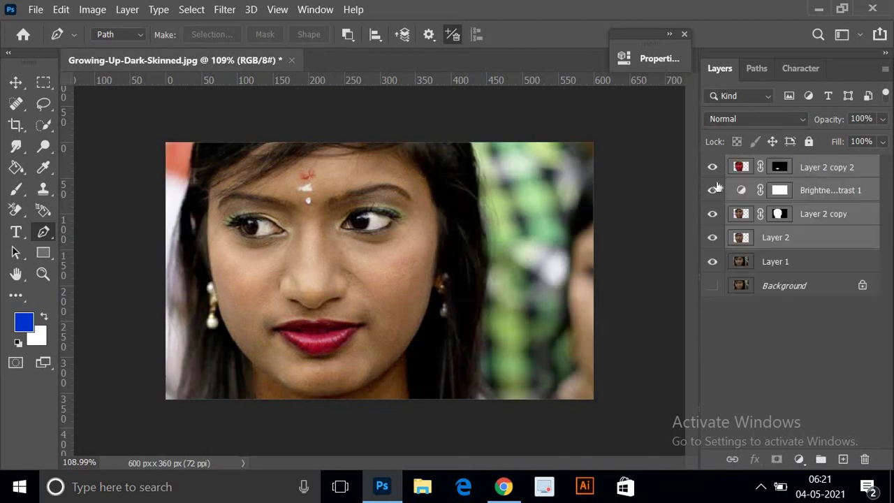
{"action": "key", "text": "ctrl+e"}
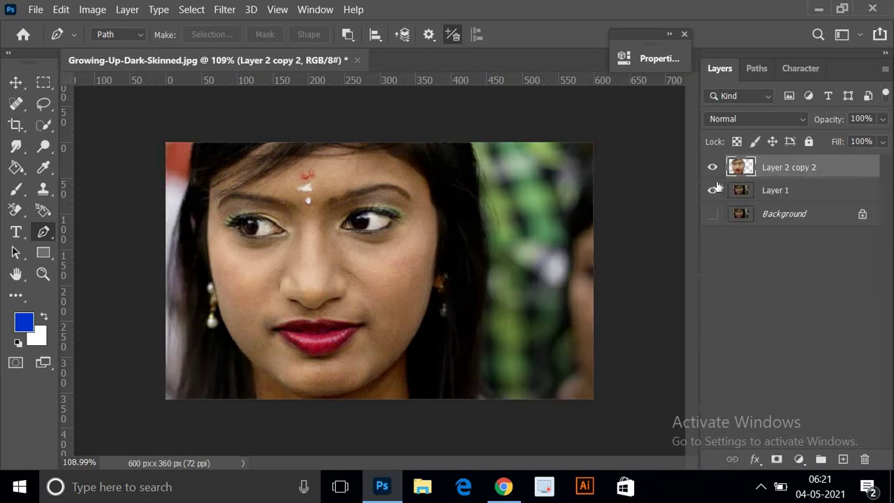
{"action": "left_click", "coordinate": [712, 168]}
{"action": "left_click", "coordinate": [712, 167]}
{"action": "scroll", "coordinate": [413, 288], "scroll_direction": "down", "scroll_amount": 2}
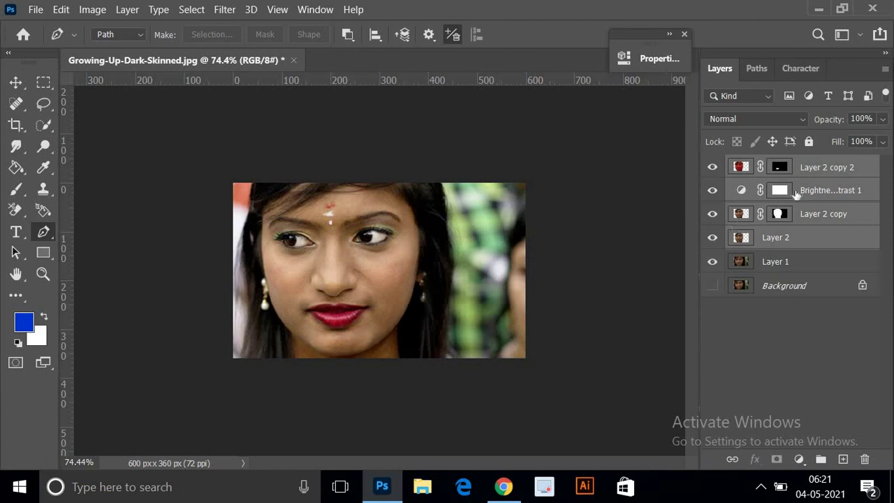
Step: Toggle the Brightness/Contrast adjustment's visibility to compare its effect on the whole image
{"action": "left_click", "coordinate": [776, 193]}
{"action": "left_click", "coordinate": [741, 194]}
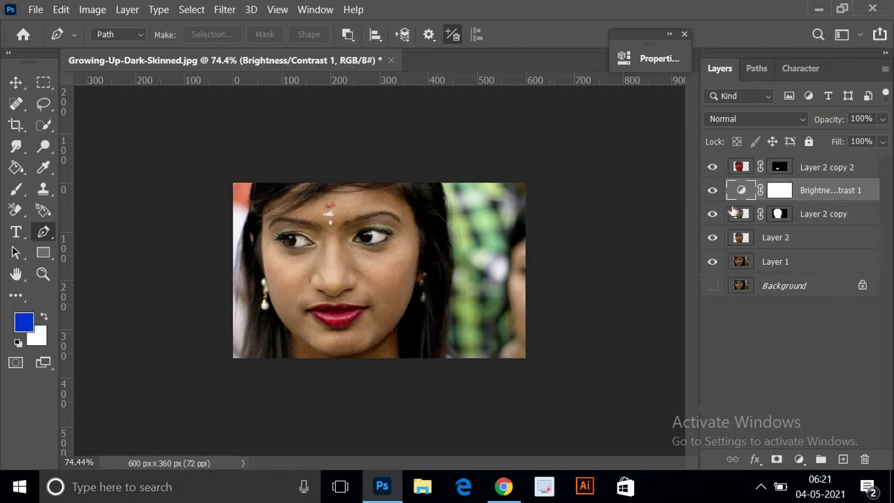
{"action": "left_click", "coordinate": [711, 192]}
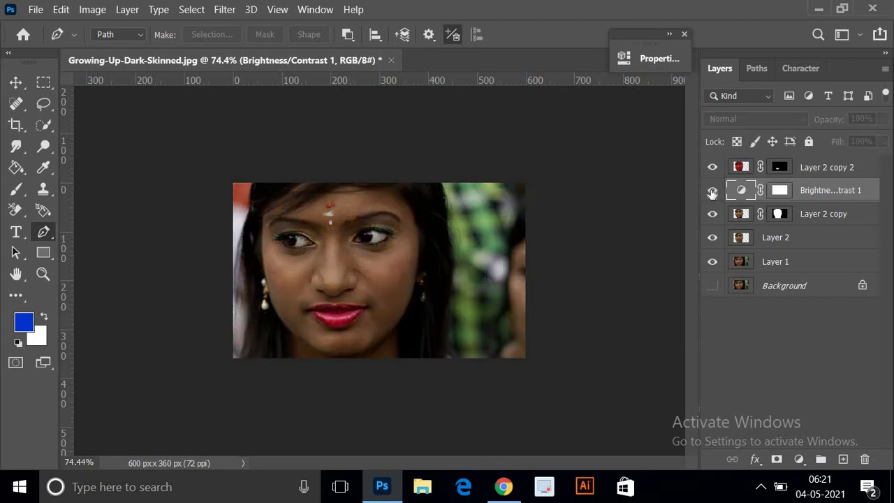
{"action": "left_click", "coordinate": [711, 192]}
{"action": "left_click", "coordinate": [711, 191]}
{"action": "left_click", "coordinate": [711, 192]}
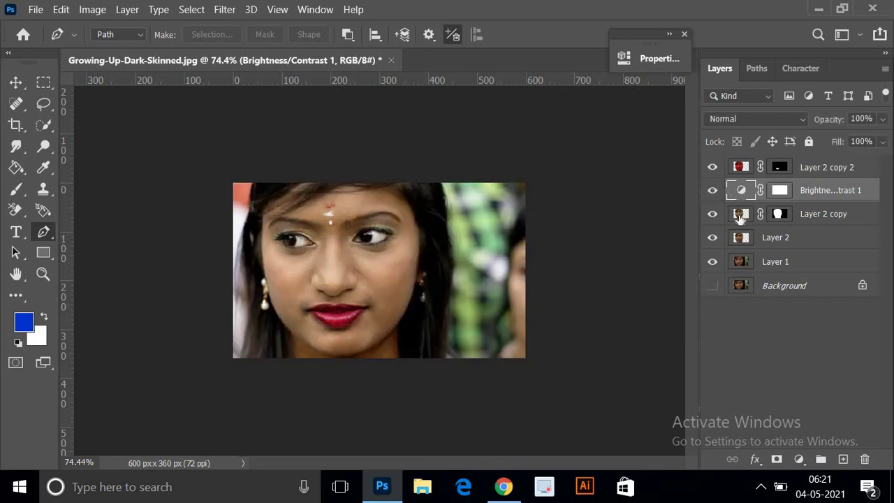
Step: Clip the Brightness/Contrast adjustment to Layer 2 copy, the masked face layer
{"action": "left_click", "coordinate": [740, 216]}
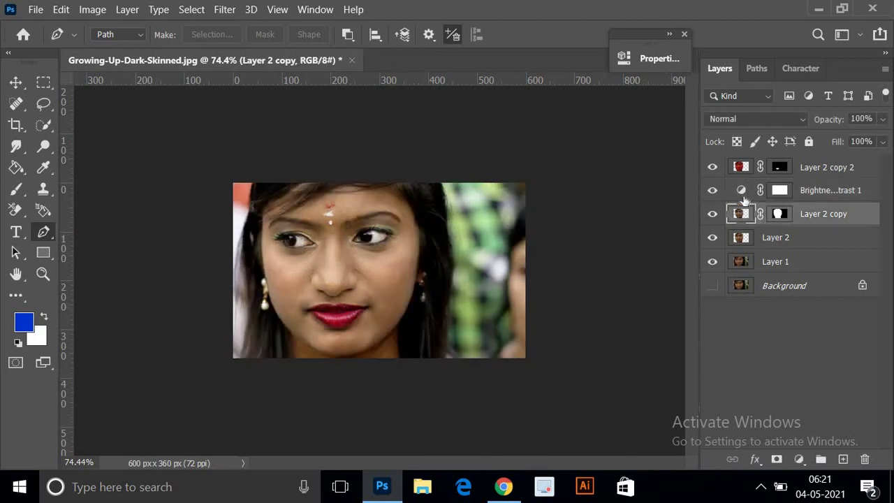
{"action": "left_click", "coordinate": [744, 198]}
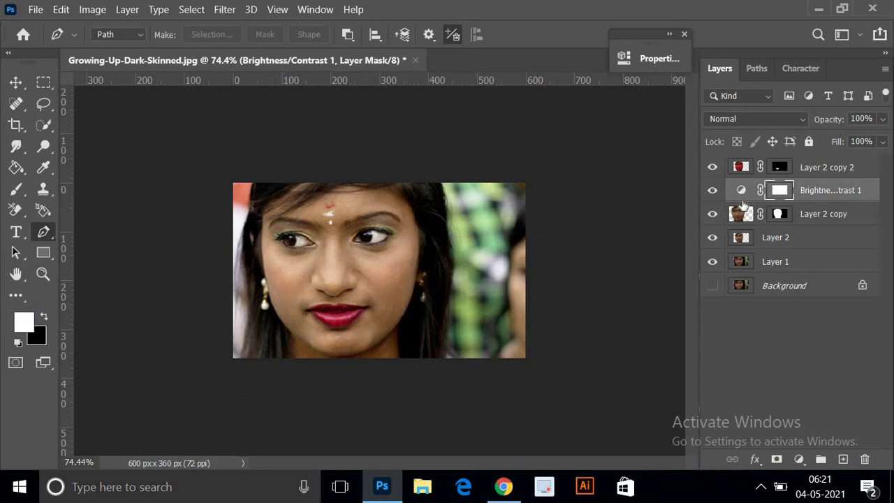
{"action": "left_click", "coordinate": [742, 201], "text": "alt"}
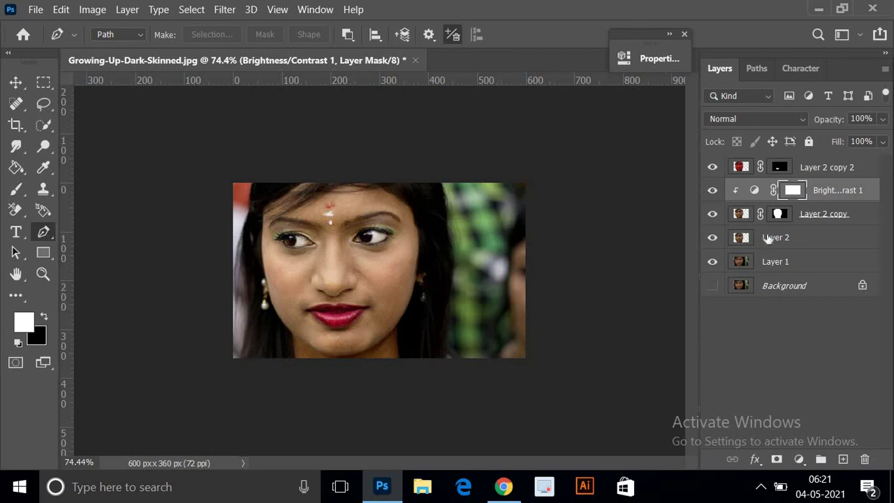
Step: Merge all layers from Layer 1 up to Layer 2 copy 2 into one layer above the Background
{"action": "left_click", "coordinate": [787, 261]}
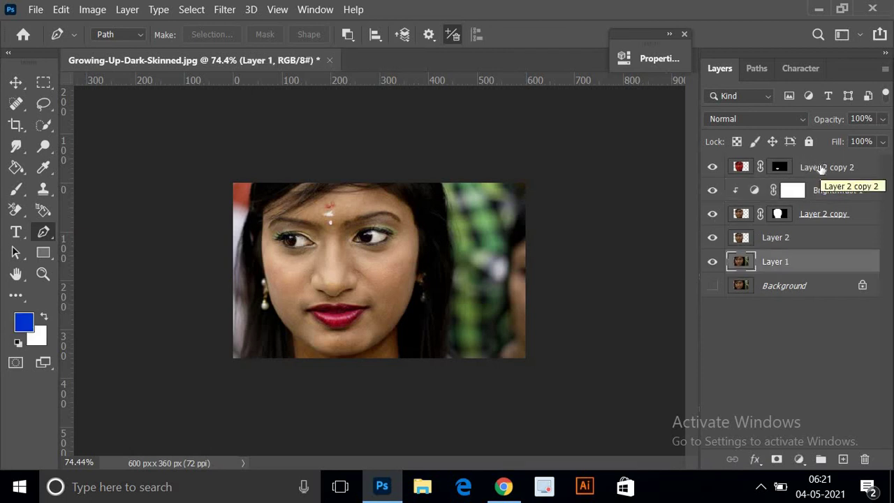
{"action": "left_click", "coordinate": [821, 175], "text": "shift"}
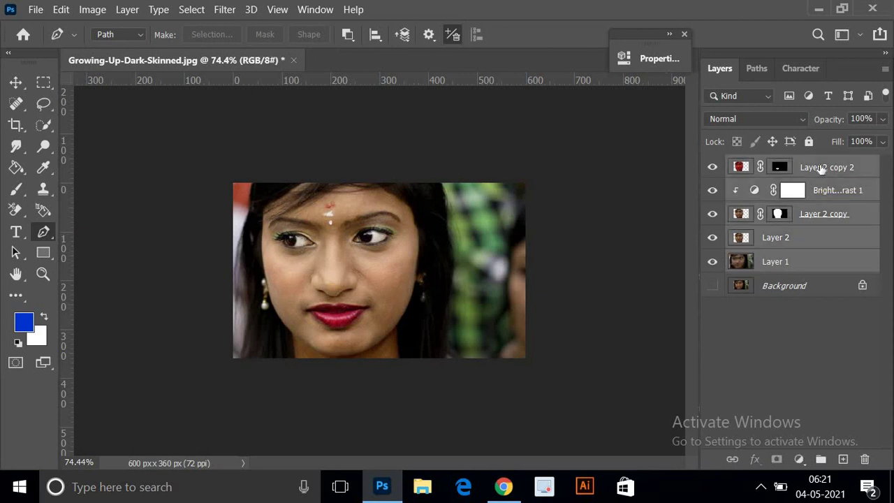
{"action": "key", "text": "ctrl+e"}
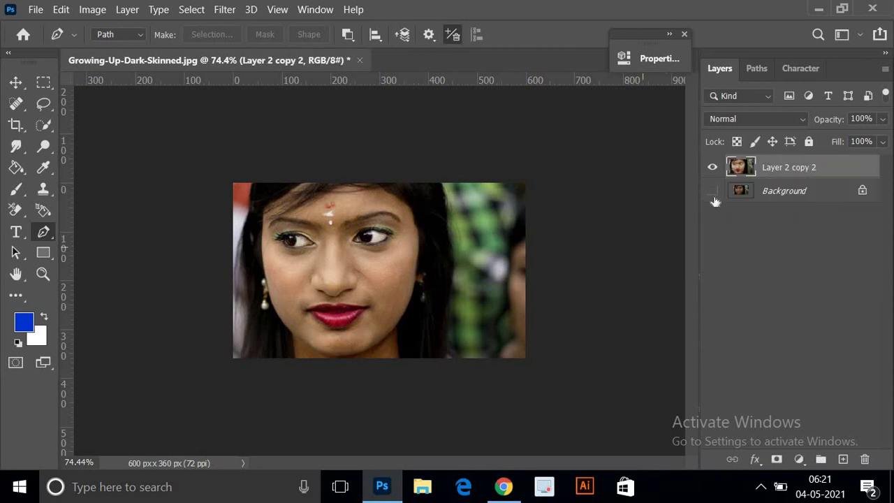
Step: Show the Background layer and toggle the merged layer's visibility to compare the original and retouched face
{"action": "left_click", "coordinate": [712, 168]}
{"action": "left_click", "coordinate": [712, 168]}
{"action": "left_click", "coordinate": [711, 190]}
{"action": "left_click", "coordinate": [712, 167]}
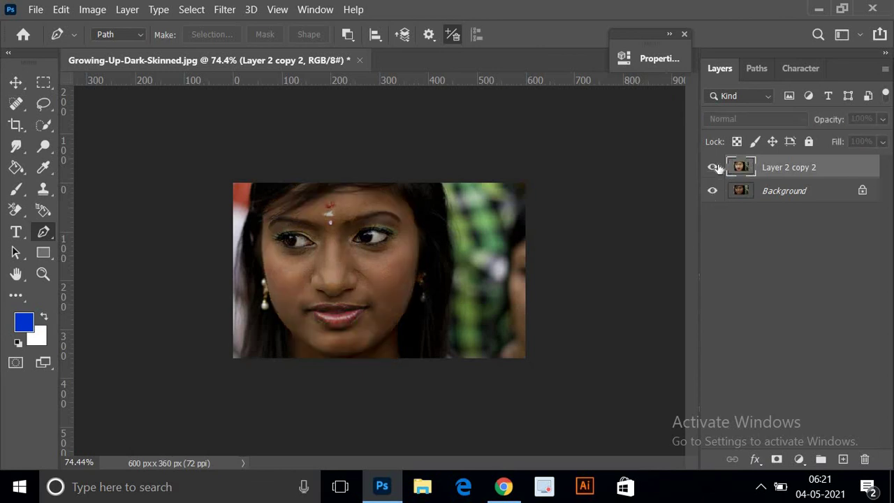
{"action": "left_click", "coordinate": [712, 168]}
{"action": "left_click", "coordinate": [712, 167]}
{"action": "left_click", "coordinate": [712, 168]}
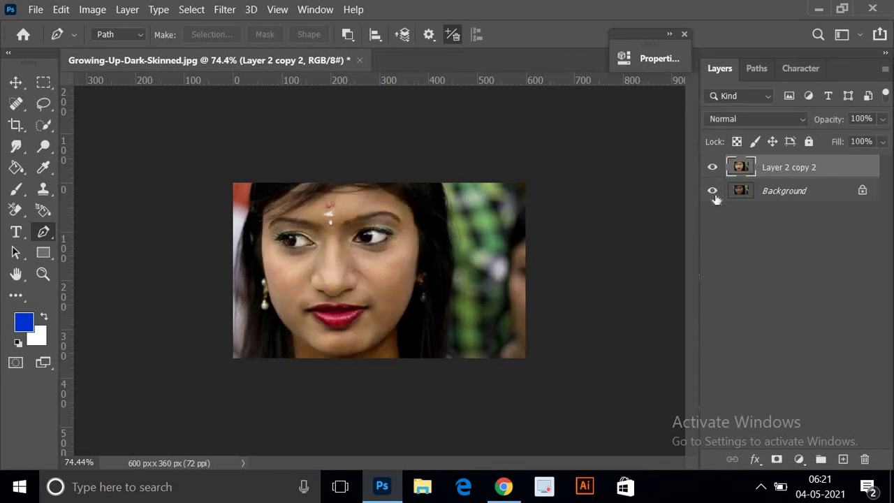
{"action": "left_click", "coordinate": [713, 169]}
{"action": "left_click", "coordinate": [713, 168]}
{"action": "left_click", "coordinate": [712, 169]}
{"action": "left_click", "coordinate": [713, 168]}
{"action": "left_click", "coordinate": [713, 168]}
{"action": "left_click", "coordinate": [713, 169]}
{"action": "left_click", "coordinate": [713, 168]}
{"action": "left_click", "coordinate": [713, 168]}
{"action": "left_click", "coordinate": [713, 168]}
{"action": "left_click", "coordinate": [712, 168]}
{"action": "left_click", "coordinate": [713, 169]}
{"action": "left_click", "coordinate": [713, 168]}
{"action": "left_click", "coordinate": [713, 169]}
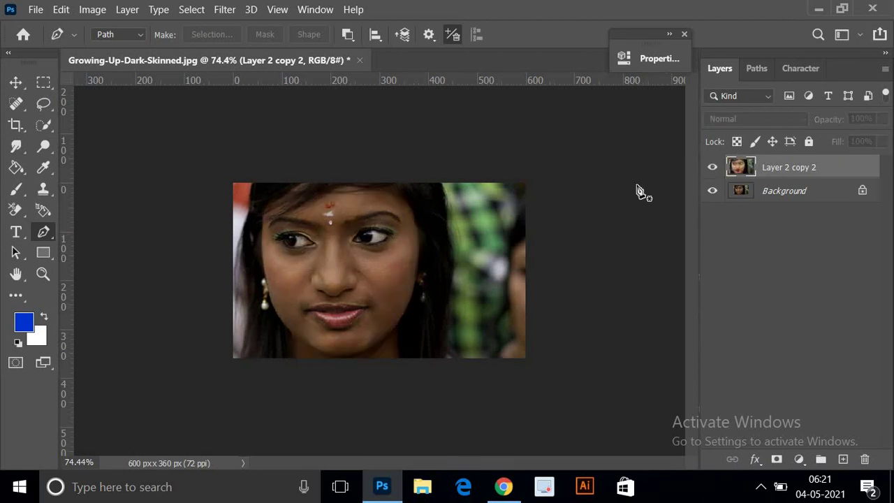
{"action": "left_click", "coordinate": [712, 169]}
Step: Examine the retouched eyes and facial skin up close and compare the whole image with the original
{"action": "scroll", "coordinate": [286, 236], "scroll_direction": "up", "scroll_amount": 4}
{"action": "scroll", "coordinate": [286, 237], "scroll_direction": "up", "scroll_amount": 1}
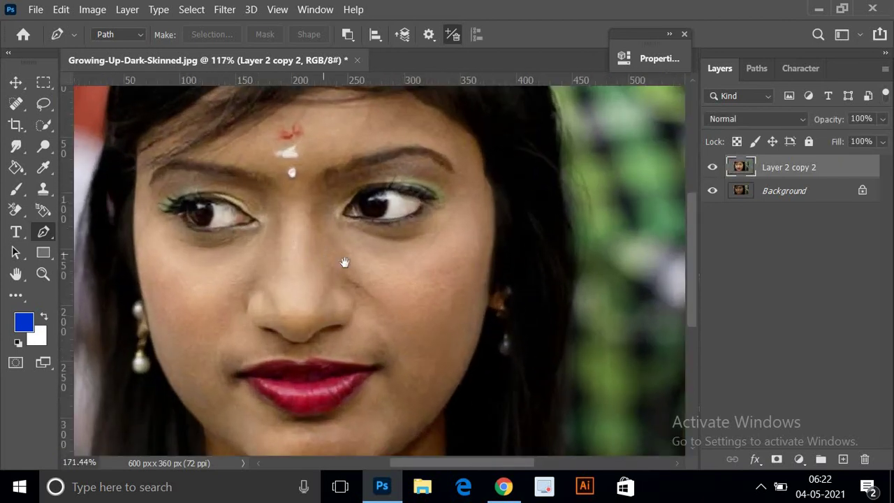
{"action": "left_click_drag", "start_coordinate": [343, 262], "coordinate": [454, 331]}
{"action": "scroll", "coordinate": [388, 285], "scroll_direction": "up", "scroll_amount": 5}
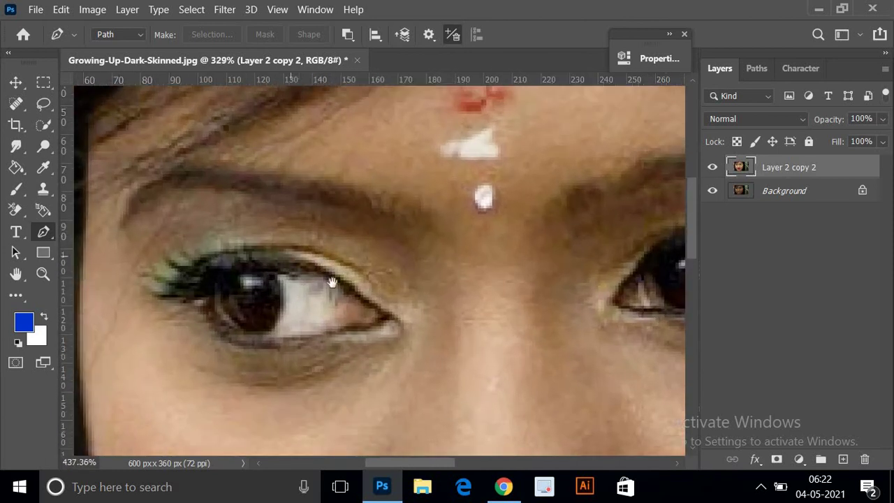
{"action": "left_click_drag", "start_coordinate": [329, 286], "coordinate": [420, 331]}
{"action": "scroll", "coordinate": [428, 242], "scroll_direction": "down", "scroll_amount": 5}
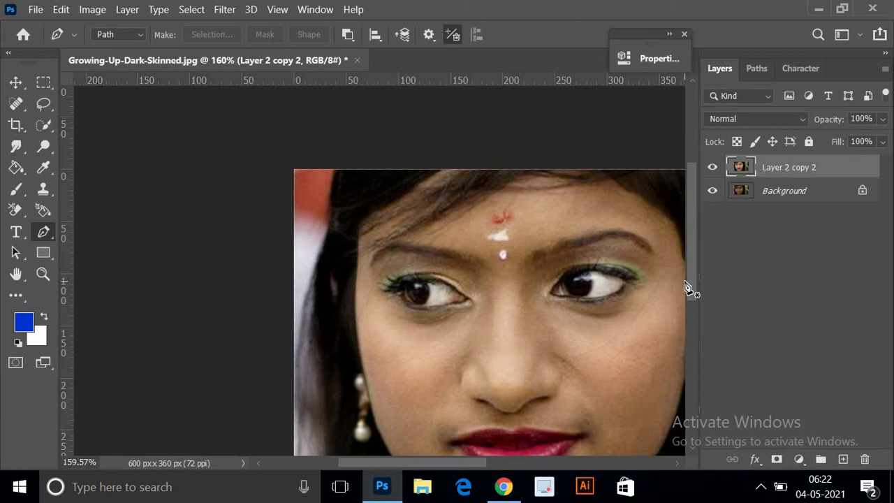
{"action": "scroll", "coordinate": [373, 259], "scroll_direction": "down", "scroll_amount": 3}
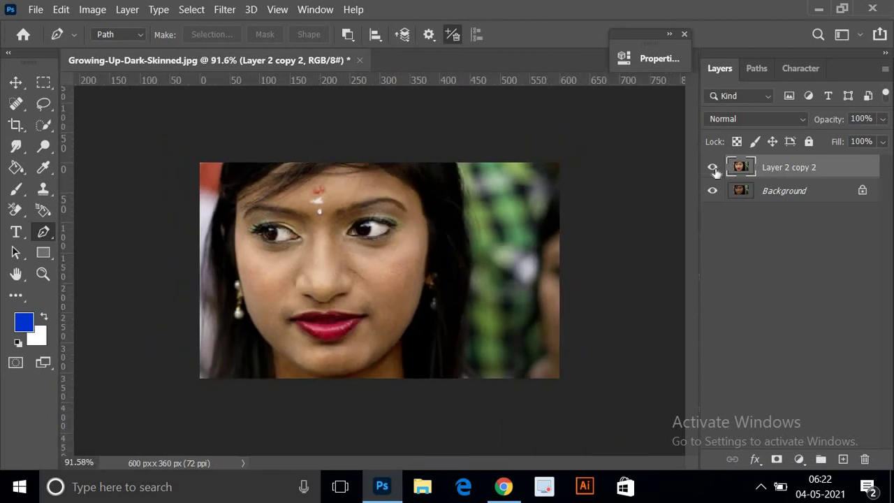
{"action": "left_click", "coordinate": [712, 168]}
{"action": "left_click", "coordinate": [712, 168]}
{"action": "scroll", "coordinate": [307, 257], "scroll_direction": "up", "scroll_amount": 4}
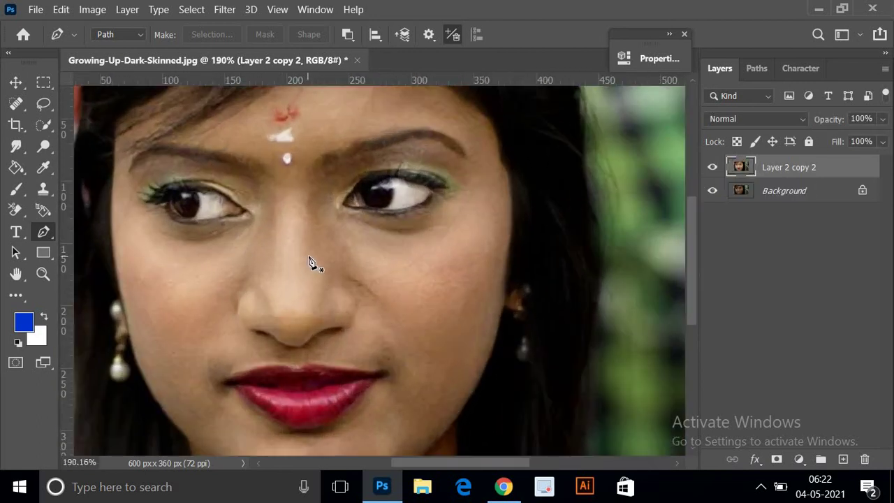
{"action": "scroll", "coordinate": [310, 260], "scroll_direction": "down", "scroll_amount": 2}
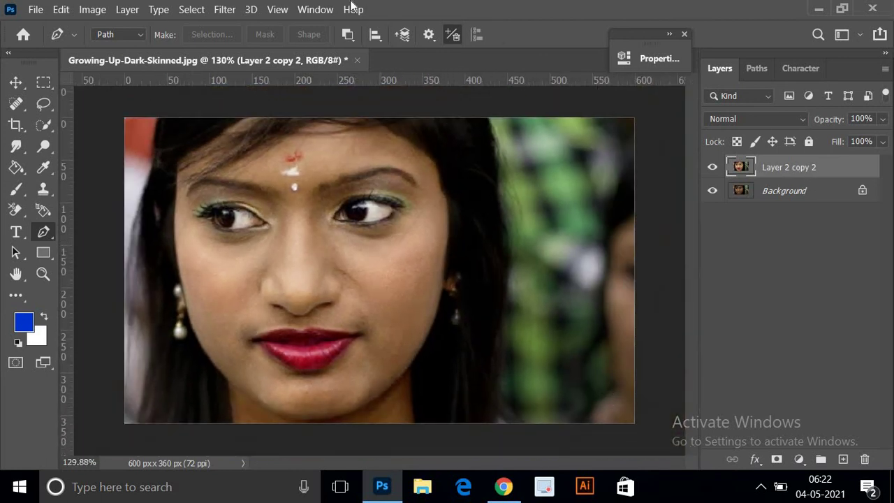
Step: Start a Gaussian Blur on the merged layer with a radius of 0.2 pixels
{"action": "left_click", "coordinate": [231, 13]}
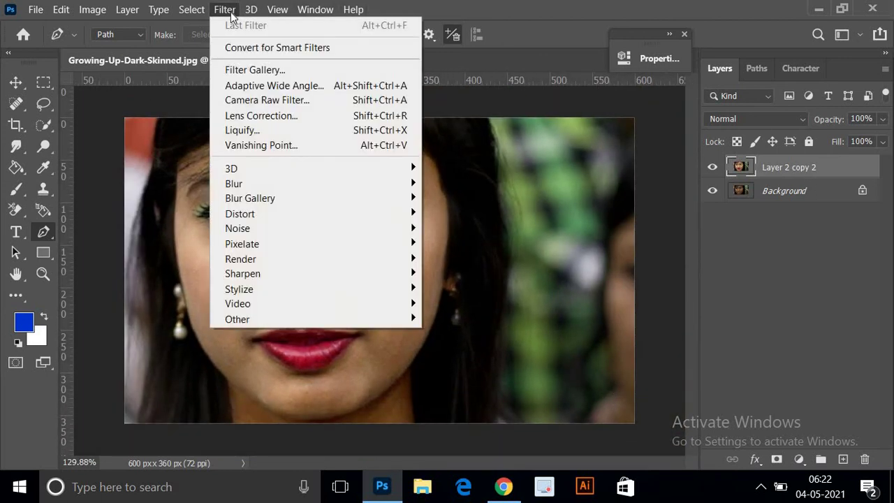
{"action": "mouse_move", "coordinate": [253, 187]}
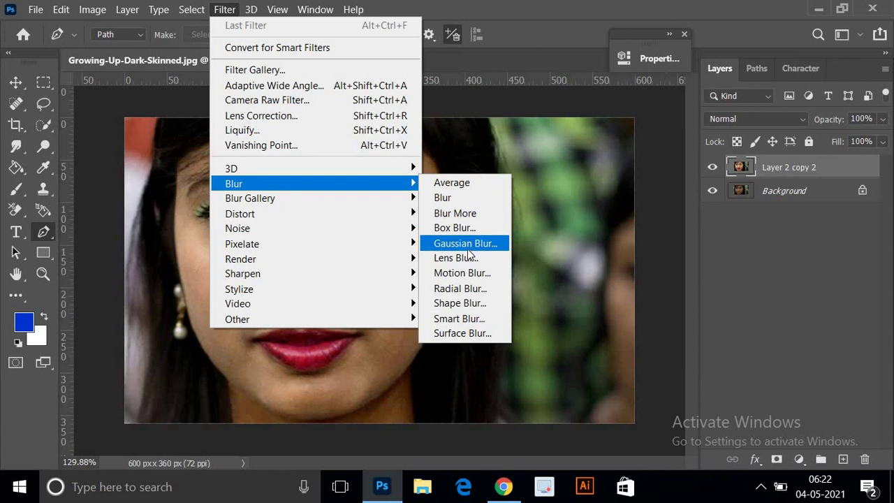
{"action": "left_click", "coordinate": [466, 244]}
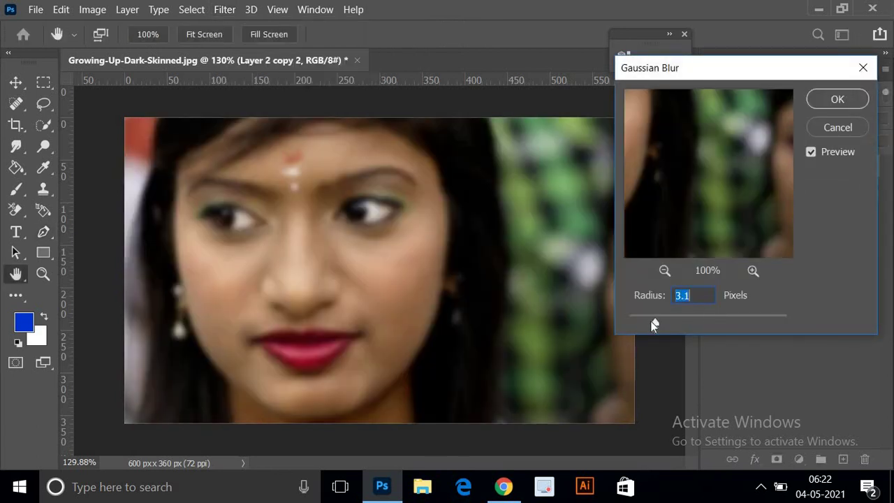
{"action": "left_click_drag", "start_coordinate": [650, 321], "coordinate": [608, 319]}
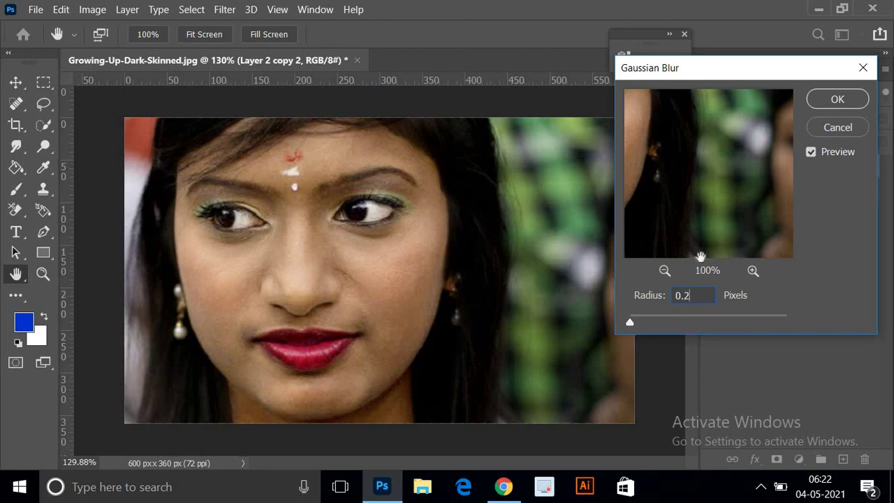
Step: Check the facial skin in the blur preview and apply the Gaussian Blur with a radius of 0.6 pixels
{"action": "left_click_drag", "start_coordinate": [673, 203], "coordinate": [767, 225]}
{"action": "left_click_drag", "start_coordinate": [713, 213], "coordinate": [735, 232]}
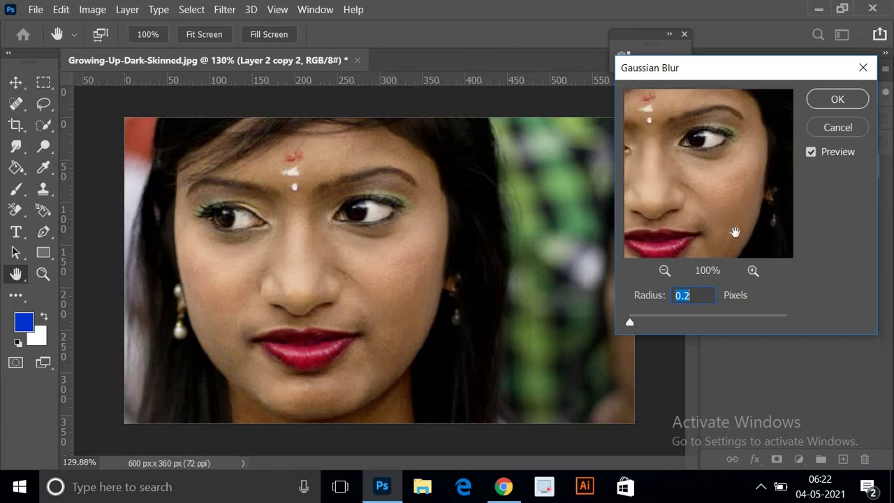
{"action": "left_click", "coordinate": [752, 271]}
{"action": "left_click", "coordinate": [752, 271]}
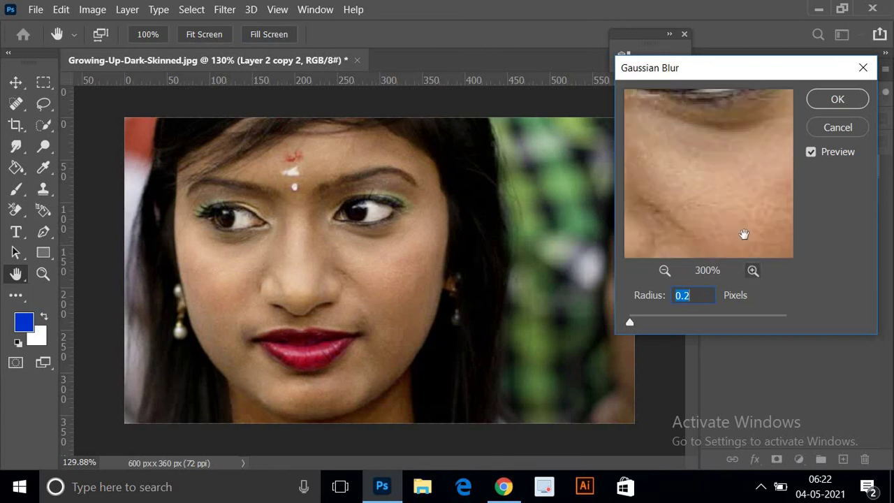
{"action": "left_click", "coordinate": [664, 271]}
{"action": "left_click", "coordinate": [686, 295]}
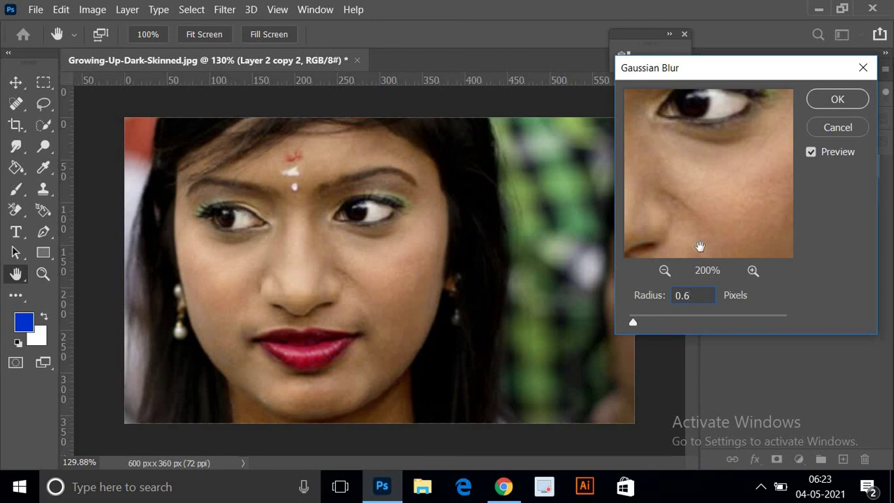
{"action": "left_click", "coordinate": [837, 99]}
Step: Toggle the visibility of Layer 2 copy 2 repeatedly to compare the blurred retouch with the original photo
{"action": "scroll", "coordinate": [380, 300], "scroll_direction": "down", "scroll_amount": 3}
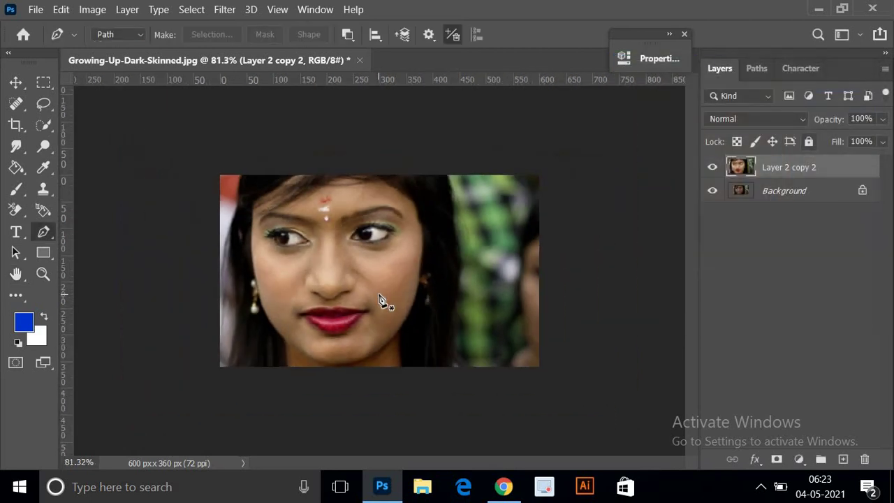
{"action": "left_click", "coordinate": [714, 167]}
{"action": "left_click", "coordinate": [715, 167]}
{"action": "scroll", "coordinate": [282, 276], "scroll_direction": "down", "scroll_amount": 2}
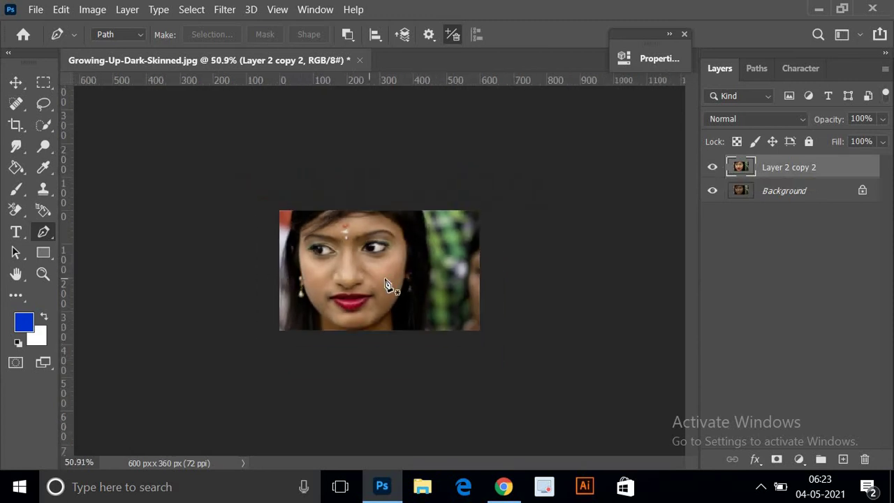
{"action": "scroll", "coordinate": [390, 286], "scroll_direction": "up", "scroll_amount": 1}
{"action": "left_click", "coordinate": [713, 168]}
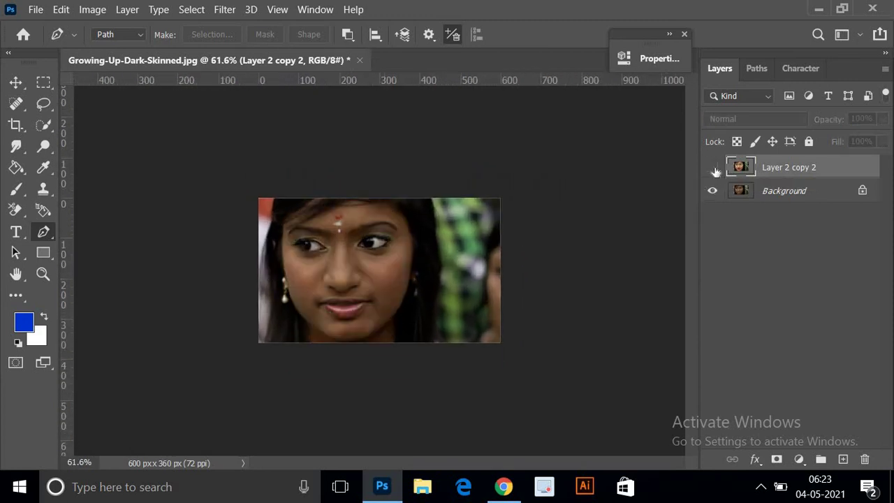
{"action": "left_click", "coordinate": [713, 168]}
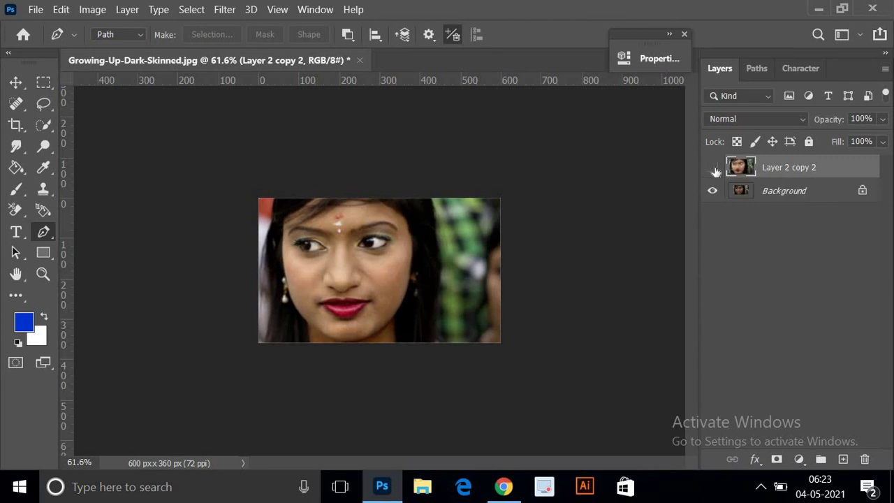
{"action": "left_click", "coordinate": [713, 168]}
{"action": "left_click", "coordinate": [713, 168]}
{"action": "left_click", "coordinate": [713, 168]}
{"action": "left_click", "coordinate": [712, 168]}
{"action": "left_click", "coordinate": [713, 169]}
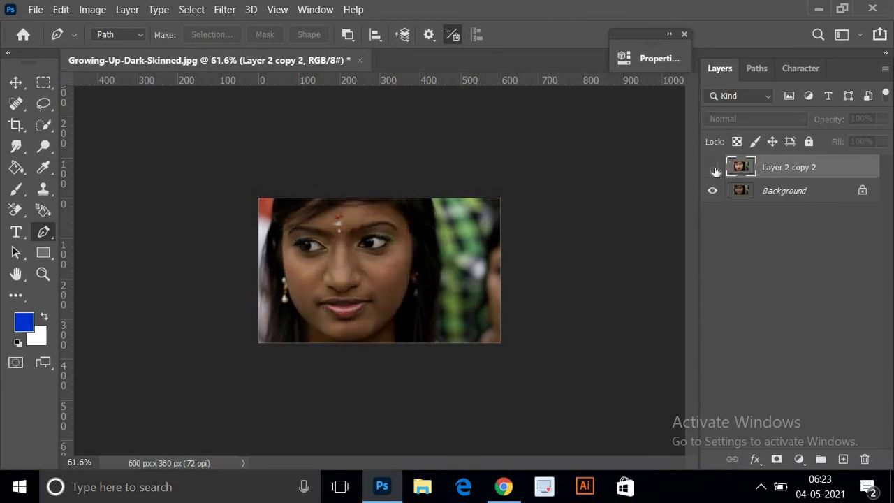
{"action": "left_click", "coordinate": [712, 168]}
{"action": "left_click", "coordinate": [712, 168]}
{"action": "left_click", "coordinate": [713, 168]}
{"action": "left_click", "coordinate": [712, 169]}
{"action": "left_click", "coordinate": [713, 168]}
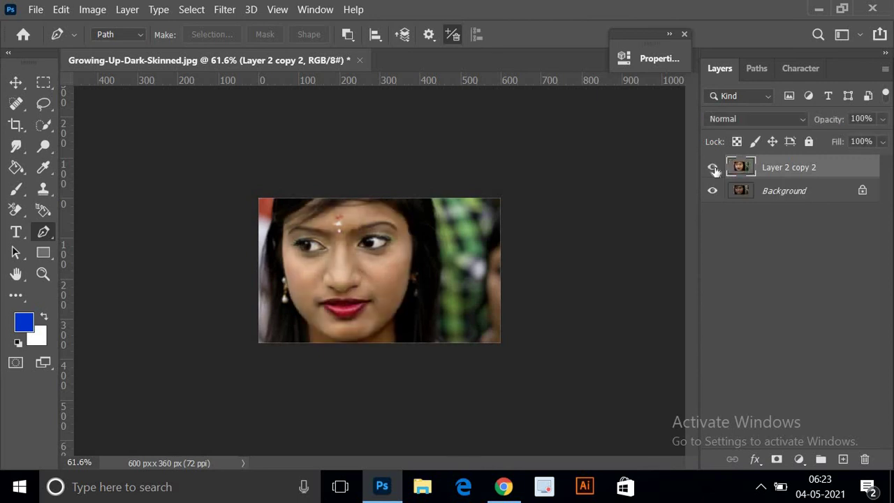
{"action": "left_click", "coordinate": [712, 168]}
{"action": "left_click", "coordinate": [712, 168]}
{"action": "left_click", "coordinate": [713, 168]}
{"action": "left_click", "coordinate": [713, 169]}
{"action": "left_click", "coordinate": [712, 168]}
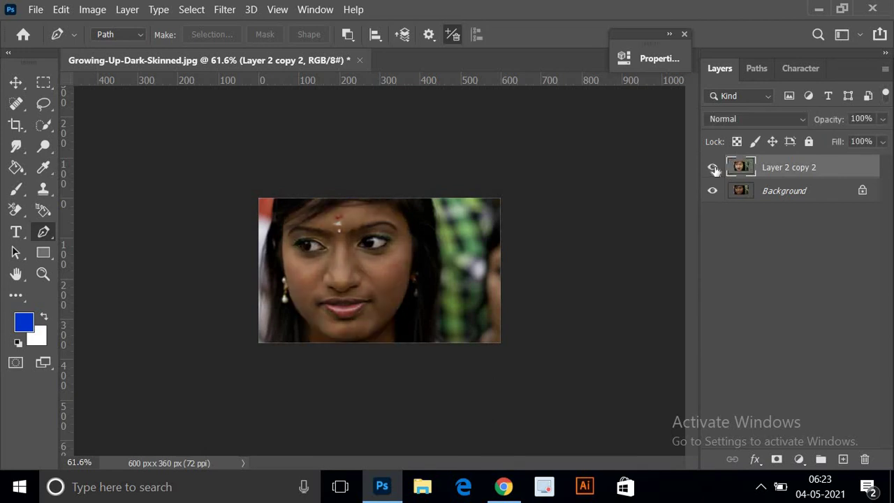
{"action": "left_click", "coordinate": [713, 168]}
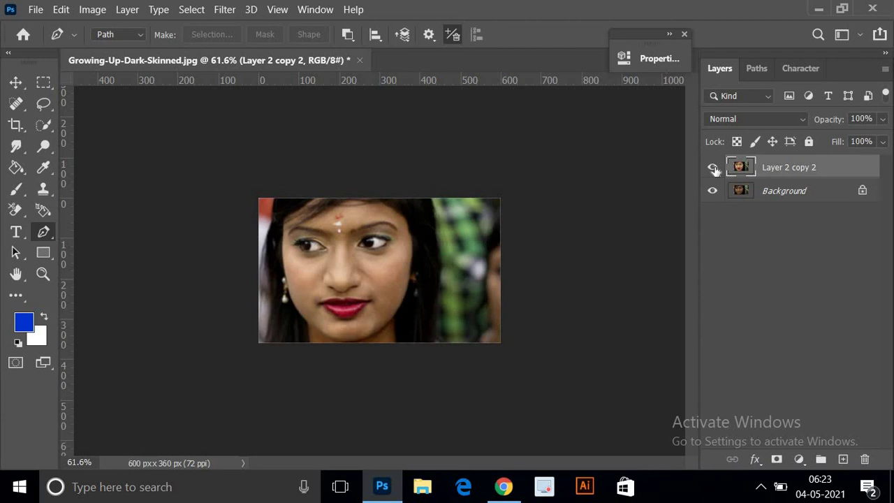
Step: Inspect the finished face at several magnifications and compare it once more with the Background image
{"action": "scroll", "coordinate": [375, 261], "scroll_direction": "up", "scroll_amount": 5}
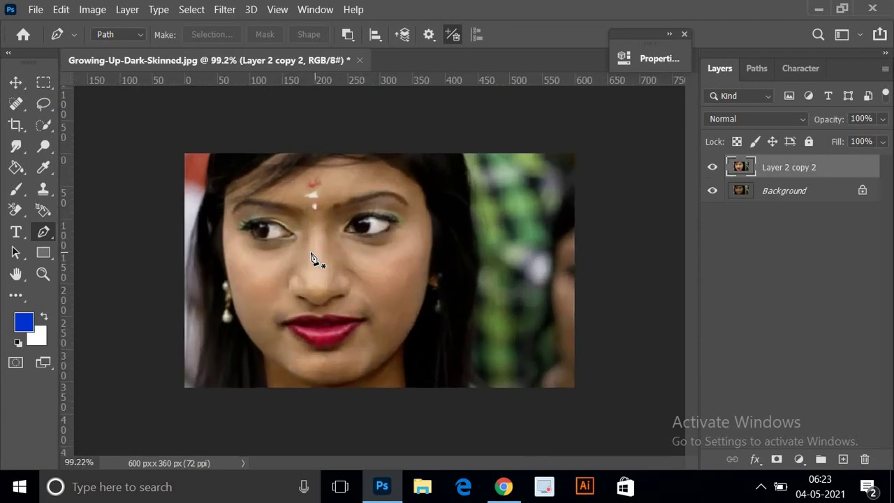
{"action": "scroll", "coordinate": [312, 259], "scroll_direction": "down", "scroll_amount": 3}
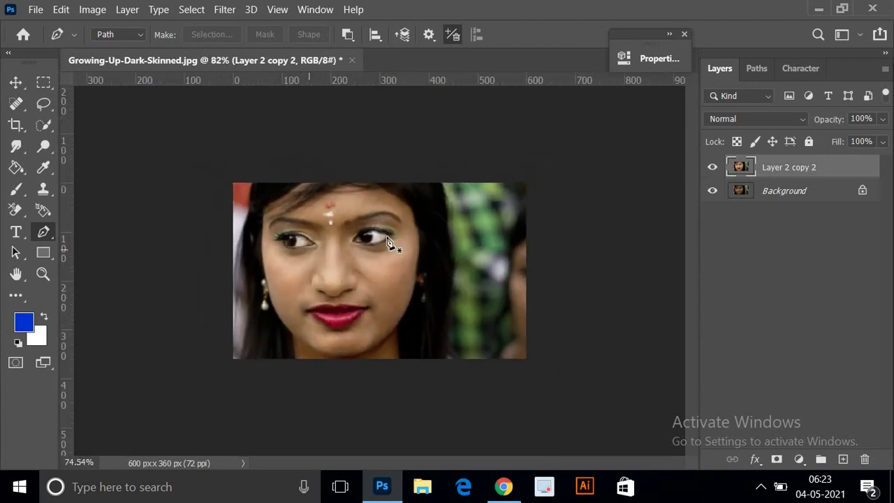
{"action": "left_click", "coordinate": [713, 168]}
{"action": "left_click", "coordinate": [713, 168]}
{"action": "left_click", "coordinate": [712, 169]}
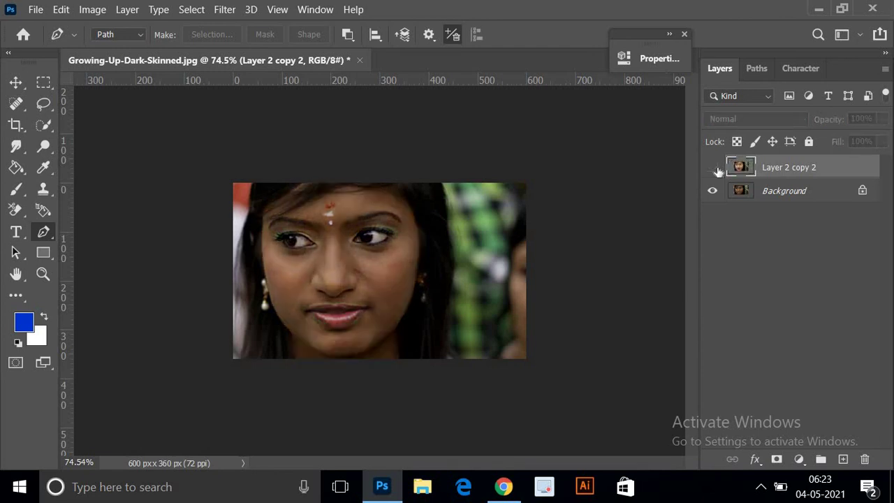
{"action": "left_click", "coordinate": [713, 168]}
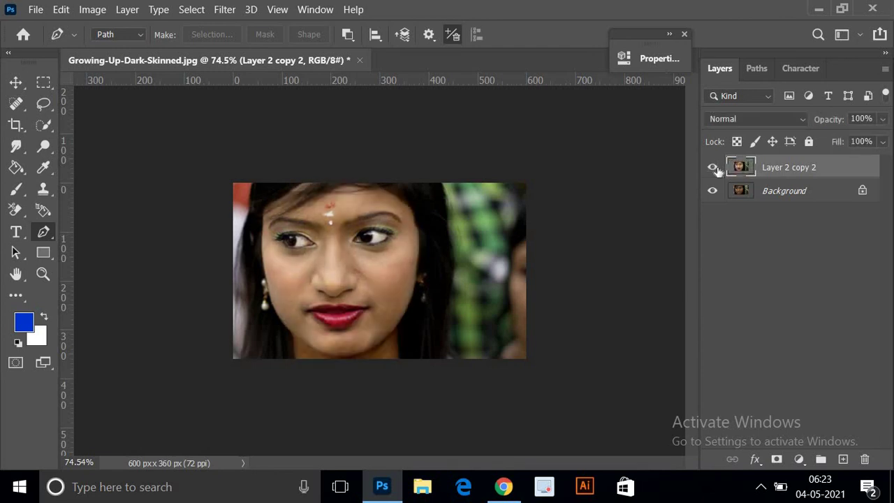
{"action": "scroll", "coordinate": [381, 256], "scroll_direction": "down", "scroll_amount": 2}
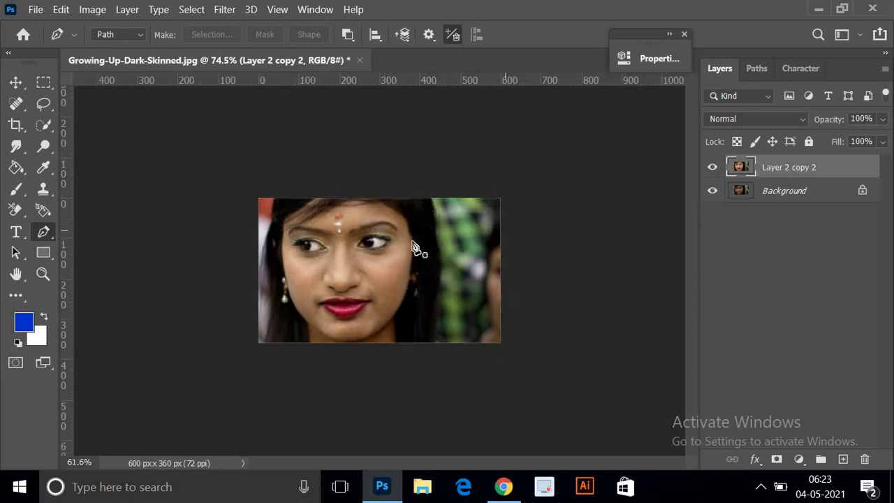
{"action": "scroll", "coordinate": [380, 256], "scroll_direction": "up", "scroll_amount": 1}
{"action": "scroll", "coordinate": [377, 253], "scroll_direction": "up", "scroll_amount": 2}
{"action": "scroll", "coordinate": [378, 252], "scroll_direction": "down", "scroll_amount": 2}
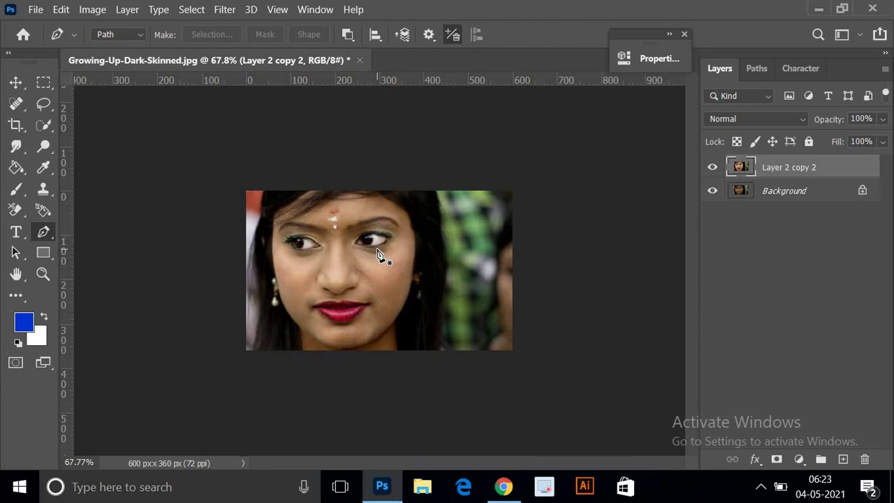
{"action": "scroll", "coordinate": [378, 253], "scroll_direction": "up", "scroll_amount": 3}
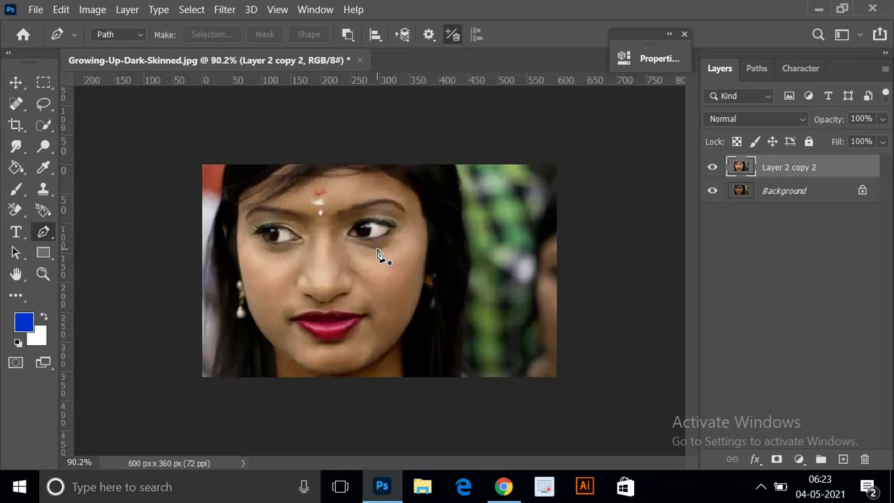